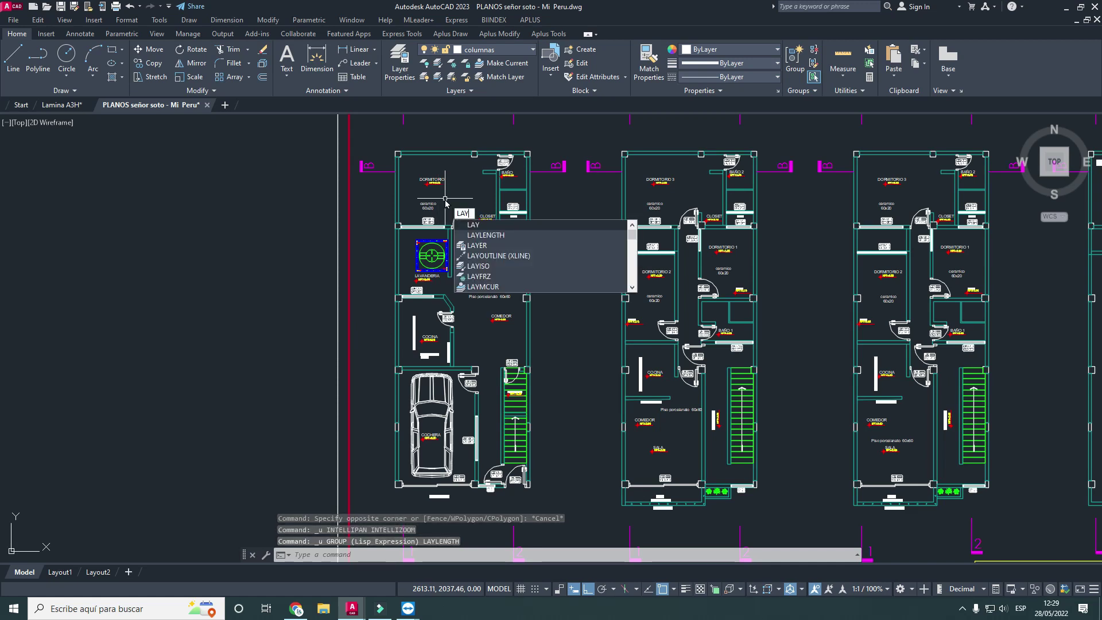
# Step: Run LAYLENGTH on the 446 objects of the left floor plan, then zoom out to find space
pyautogui.click(483, 235)
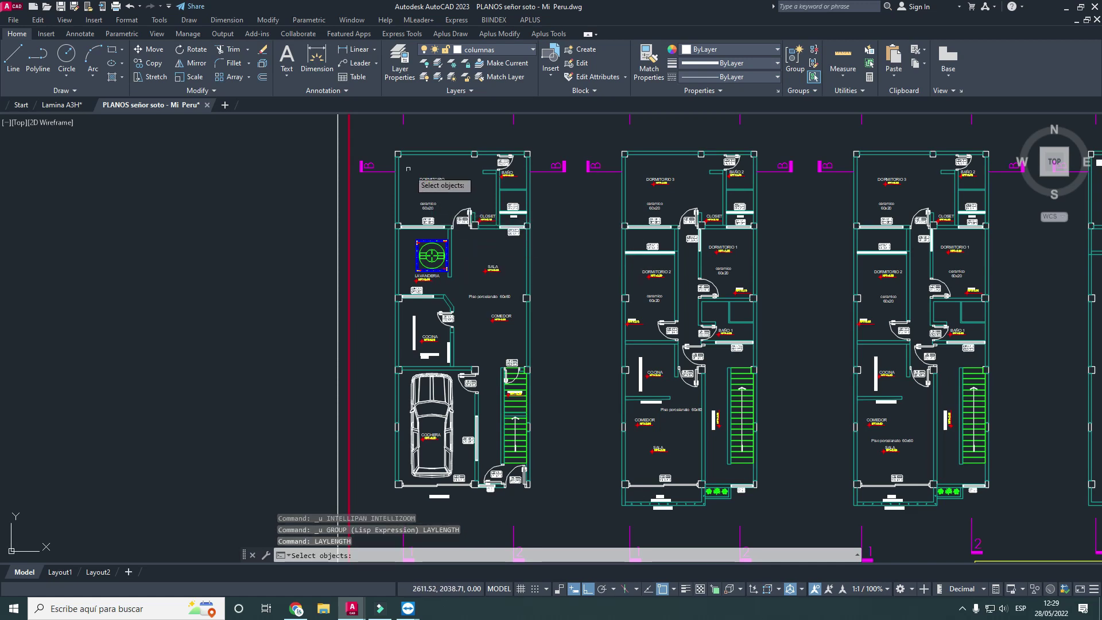
pyautogui.click(376, 130)
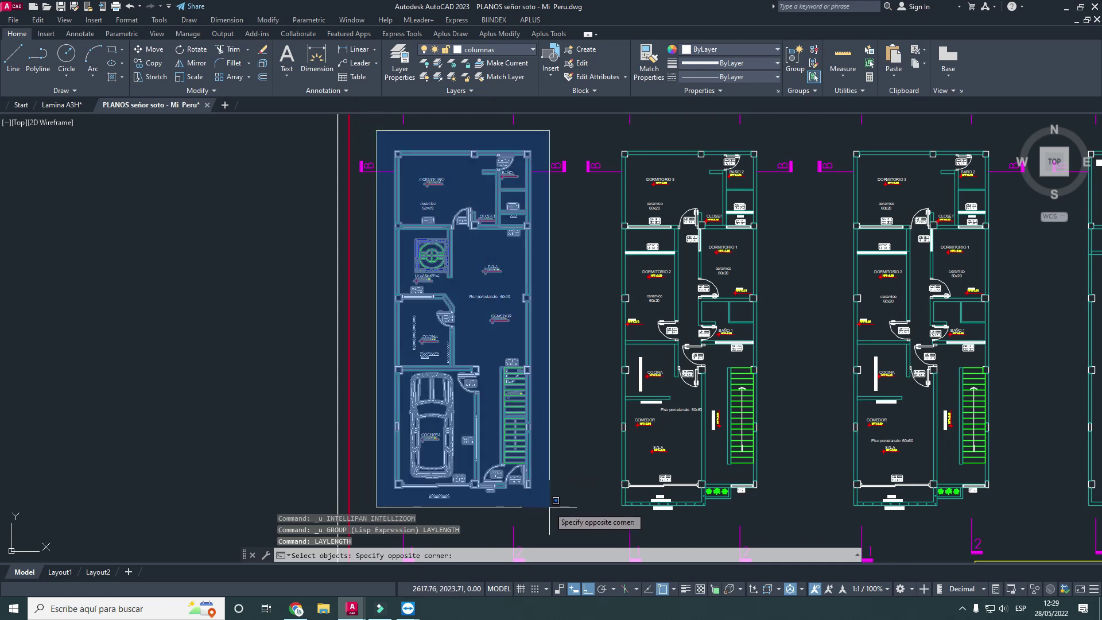
pyautogui.click(549, 507)
pyautogui.press('Return')
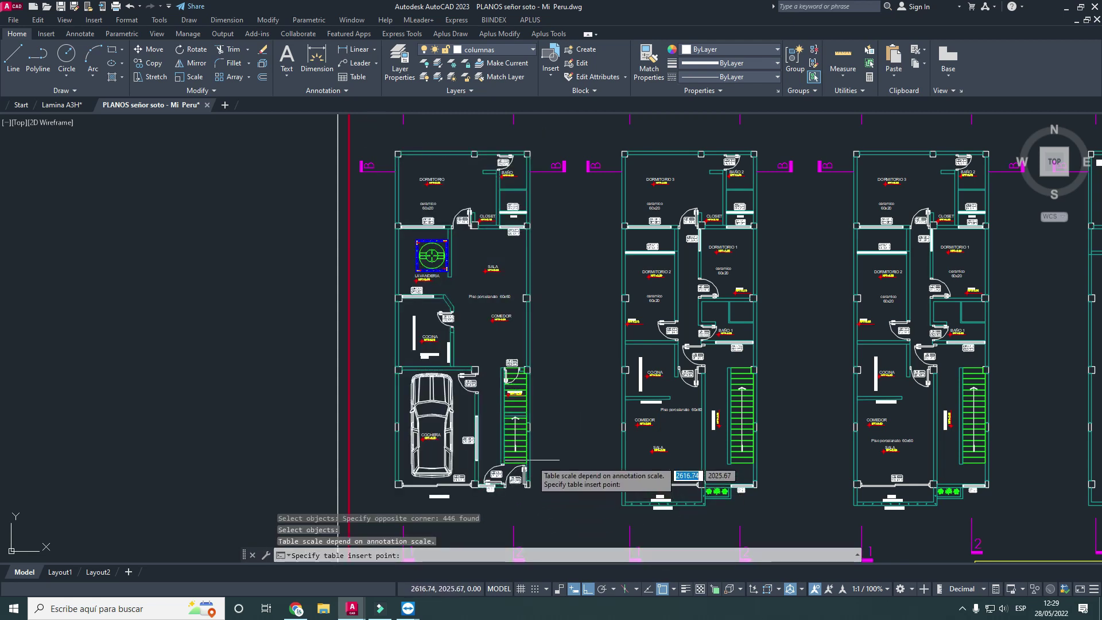
pyautogui.scroll(-3, 466, 439)
pyautogui.scroll(-3, 467, 439)
pyautogui.moveTo(364, 406); pyautogui.dragTo(479, 253, button='middle')
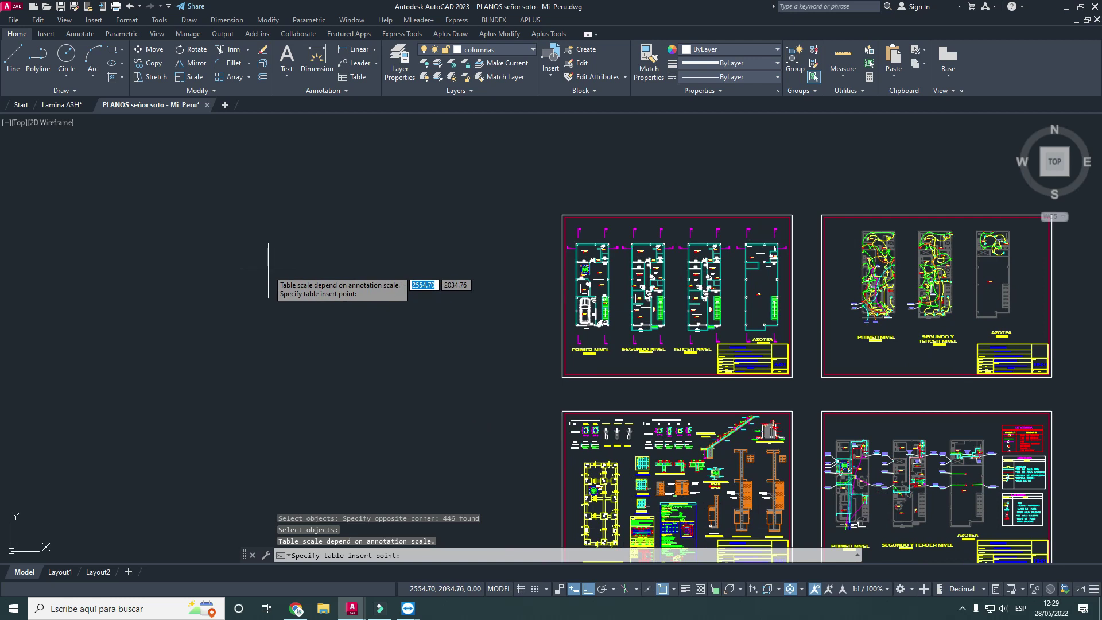
# Step: Place the layer-length table left of the sheets and check the ESCALERA length 42.30
pyautogui.click(197, 258)
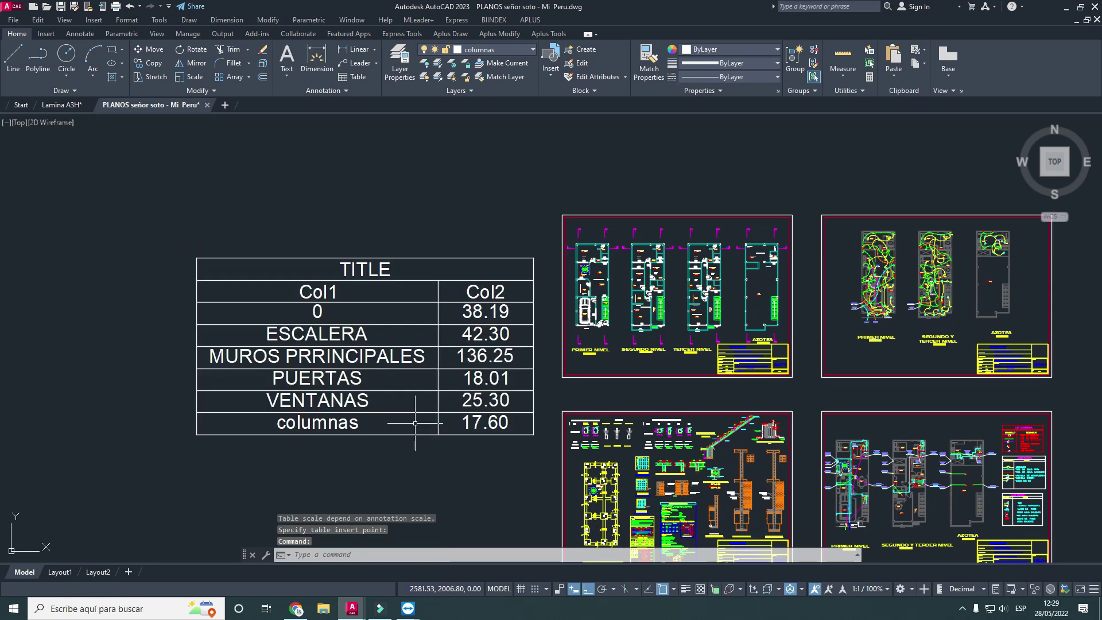
pyautogui.scroll(2, 419, 352)
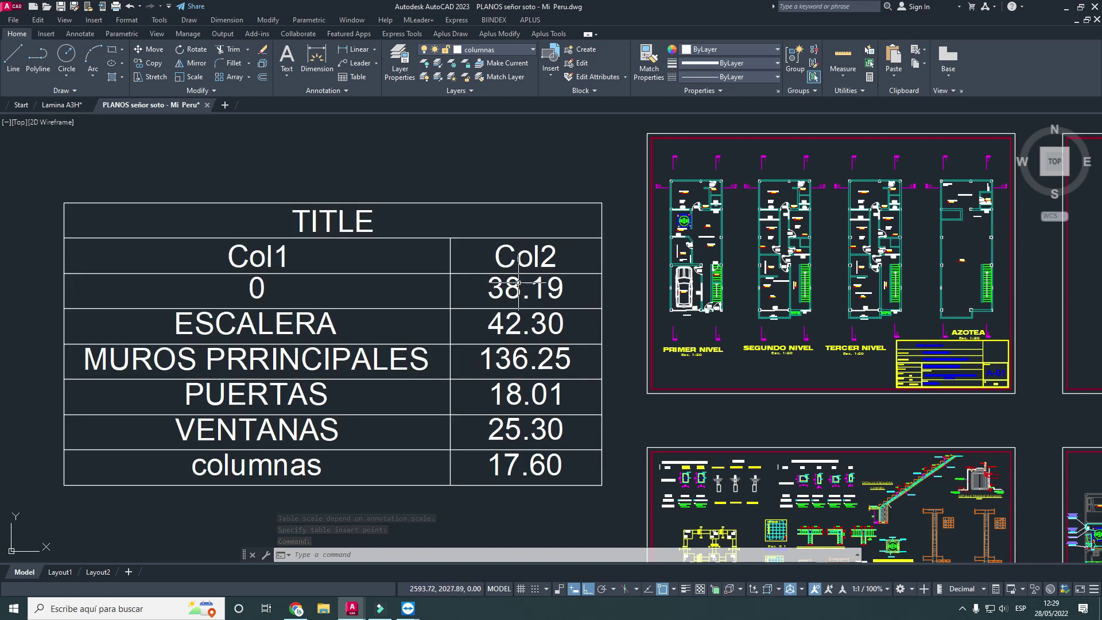
pyautogui.click(299, 279)
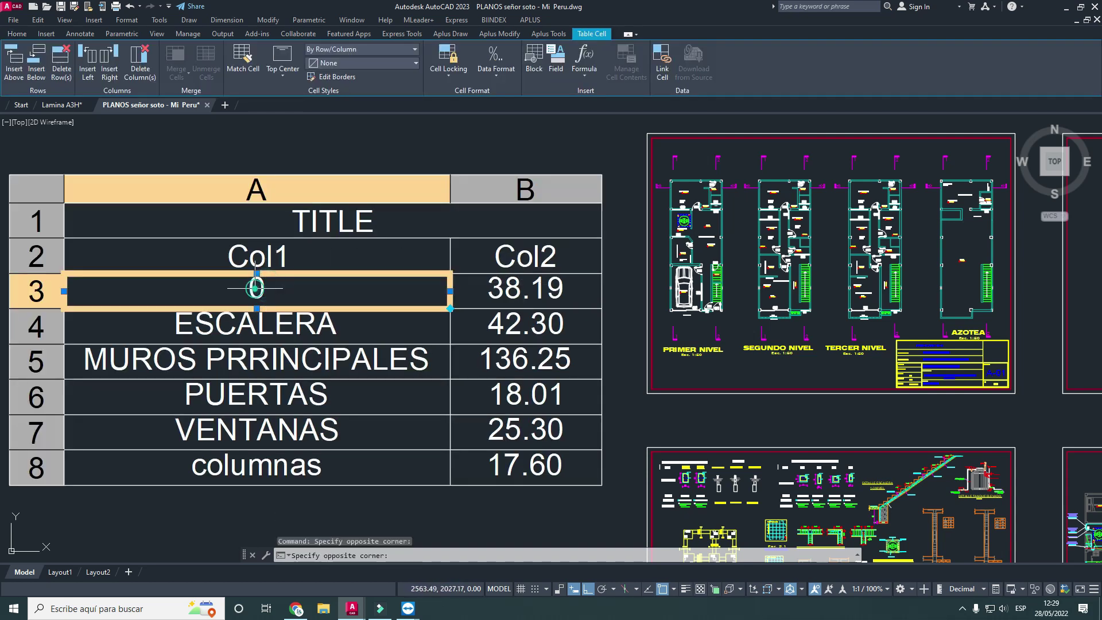
pyautogui.press('Escape')
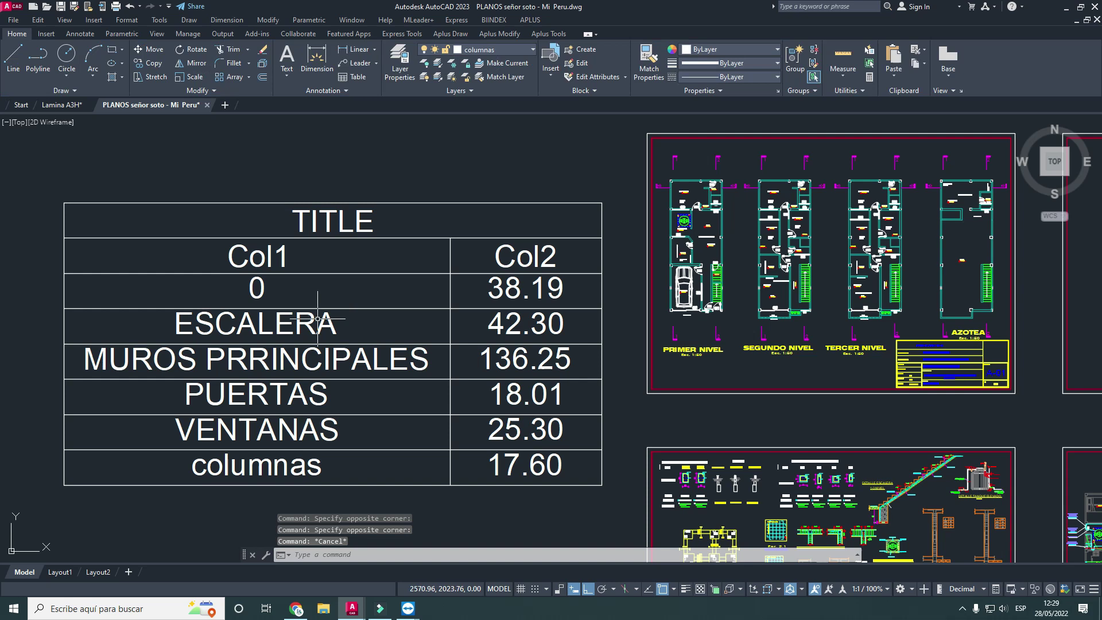
pyautogui.click(293, 322)
pyautogui.click(492, 340)
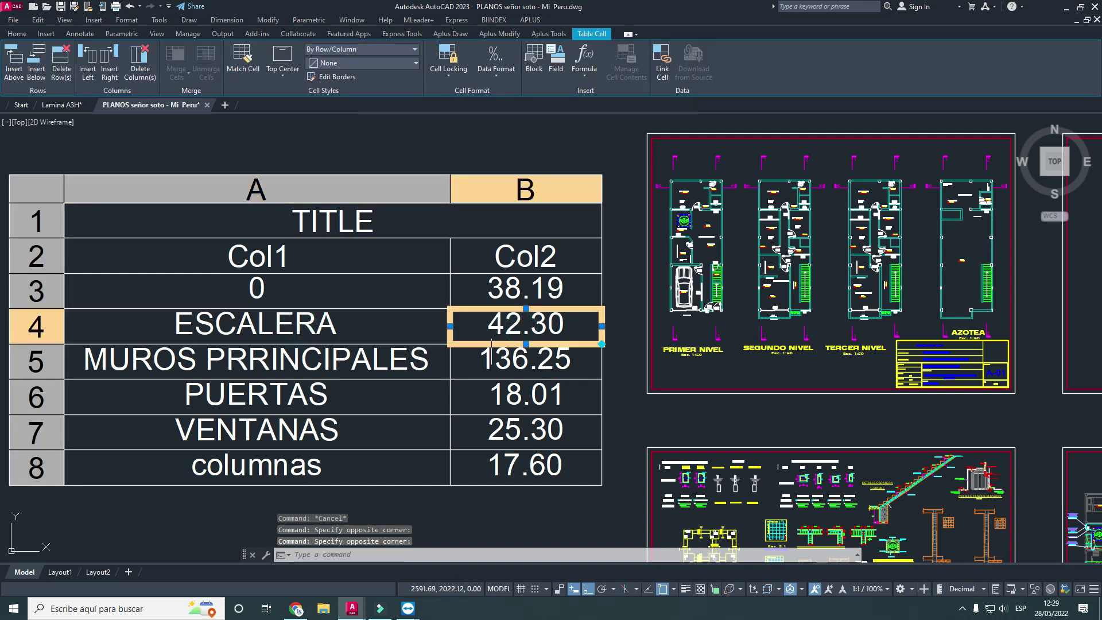
# Step: Check the MUROS PRRINCIPALES 136.25, PUERTAS 18.01 and columnas 17.60 lengths, then select the TITLE cell
pyautogui.click(300, 364)
pyautogui.click(508, 360)
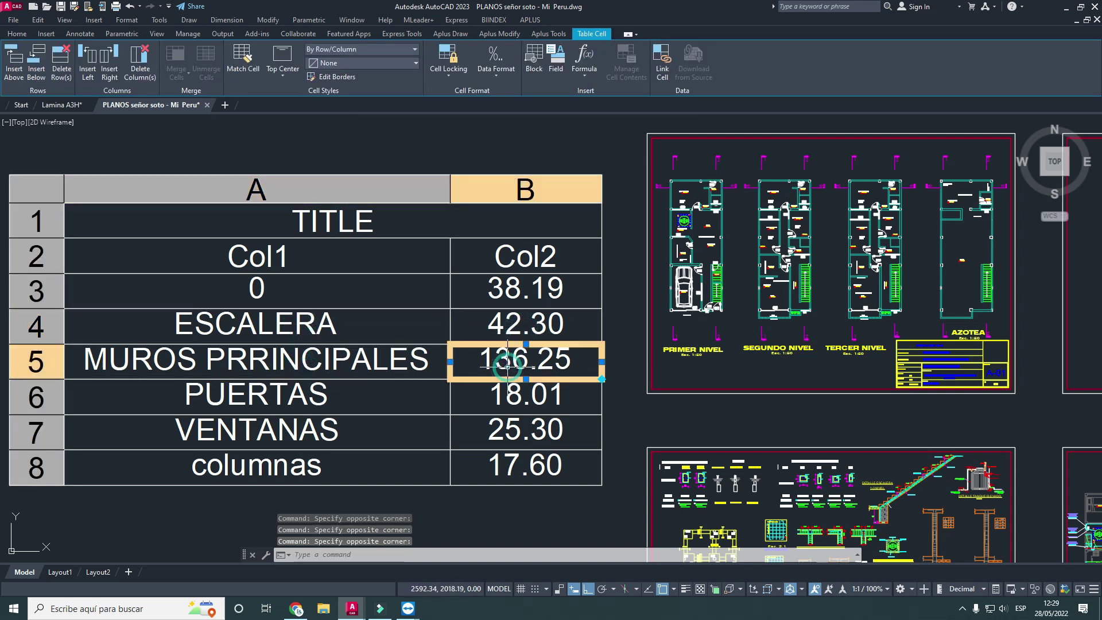
pyautogui.click(238, 396)
pyautogui.click(507, 395)
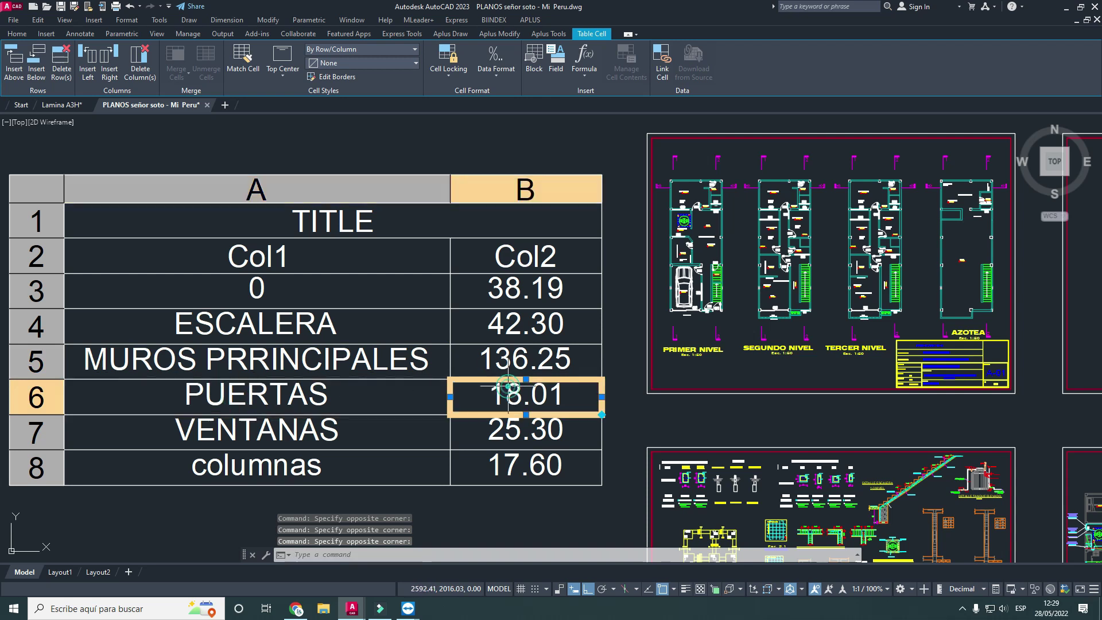
pyautogui.click(258, 433)
pyautogui.click(537, 458)
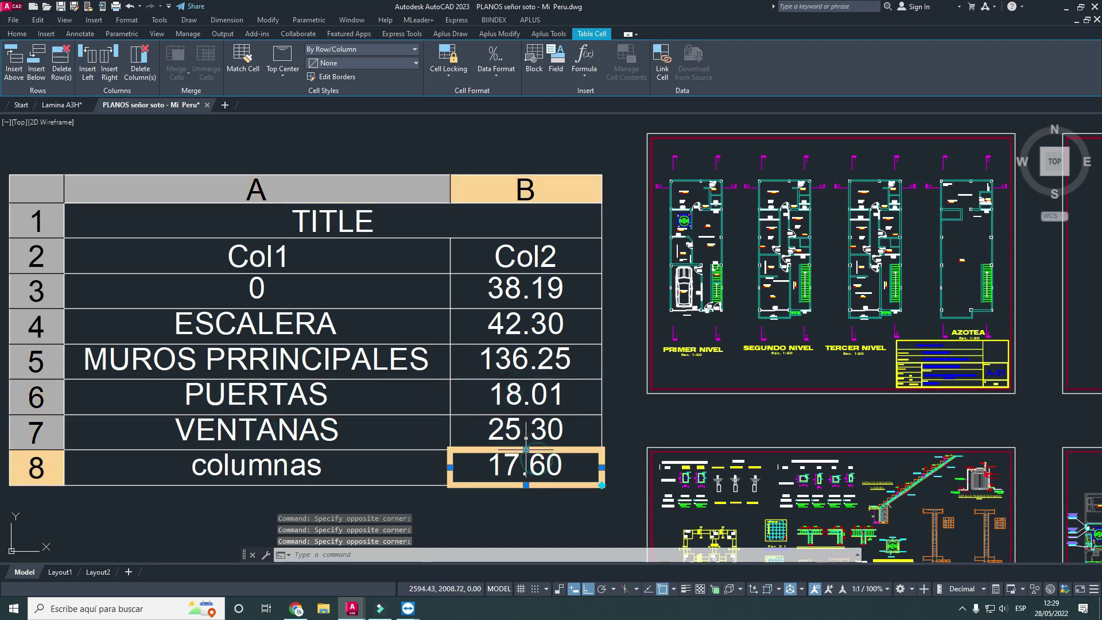
pyautogui.scroll(-2, 482, 378)
pyautogui.scroll(2, 466, 308)
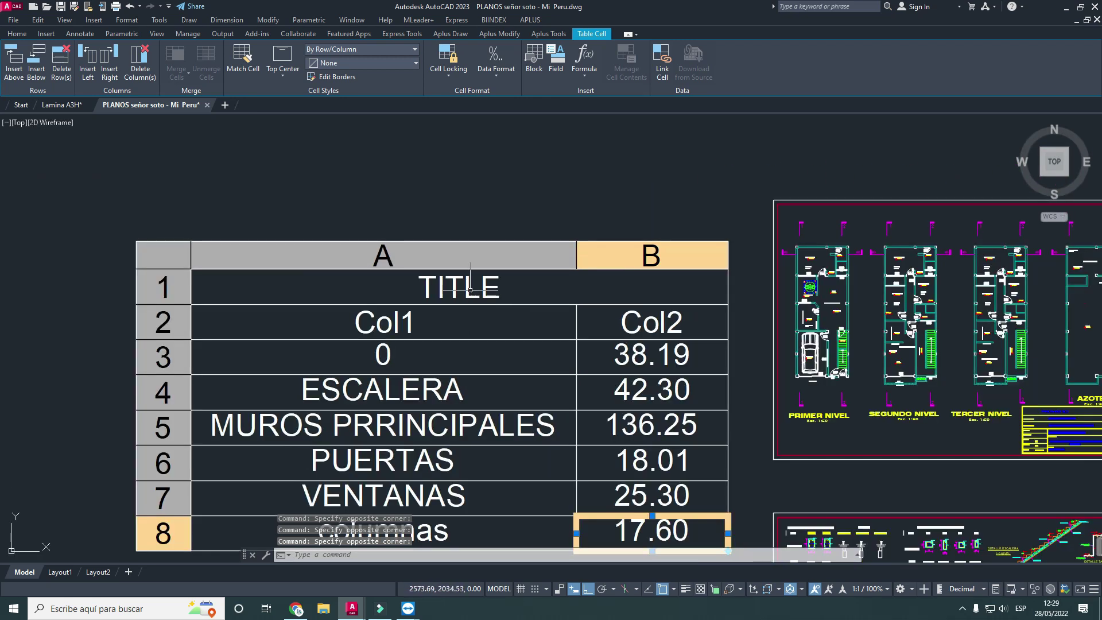
pyautogui.click(477, 287)
pyautogui.scroll(-2, 479, 295)
pyautogui.scroll(2, 479, 294)
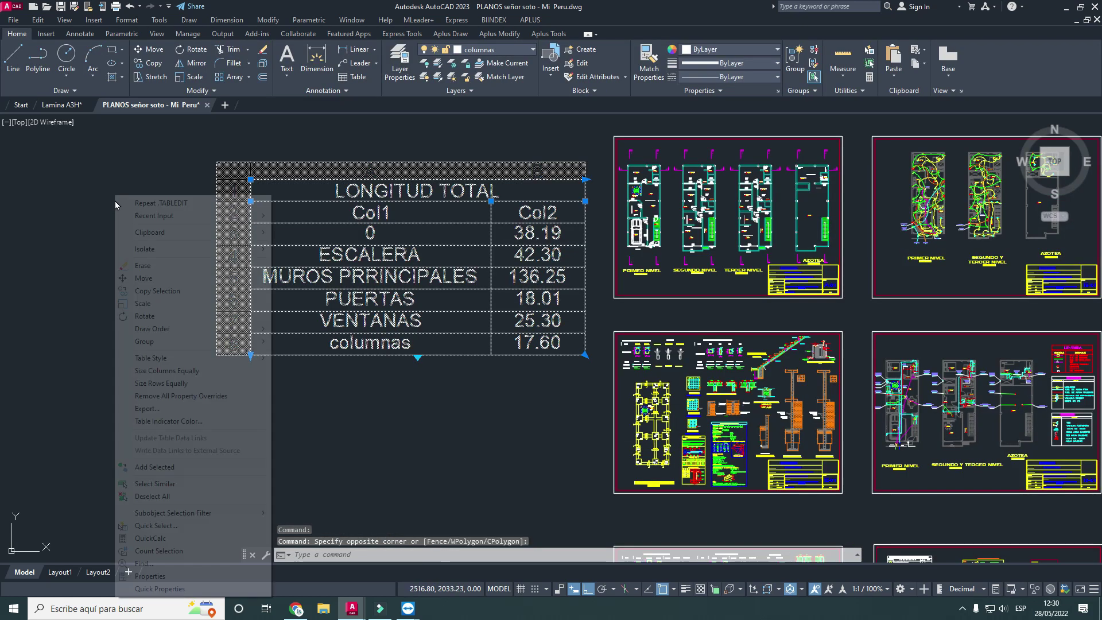
# Step: Export the table to the desktop as Table2.csv
pyautogui.rightClick(115, 196)
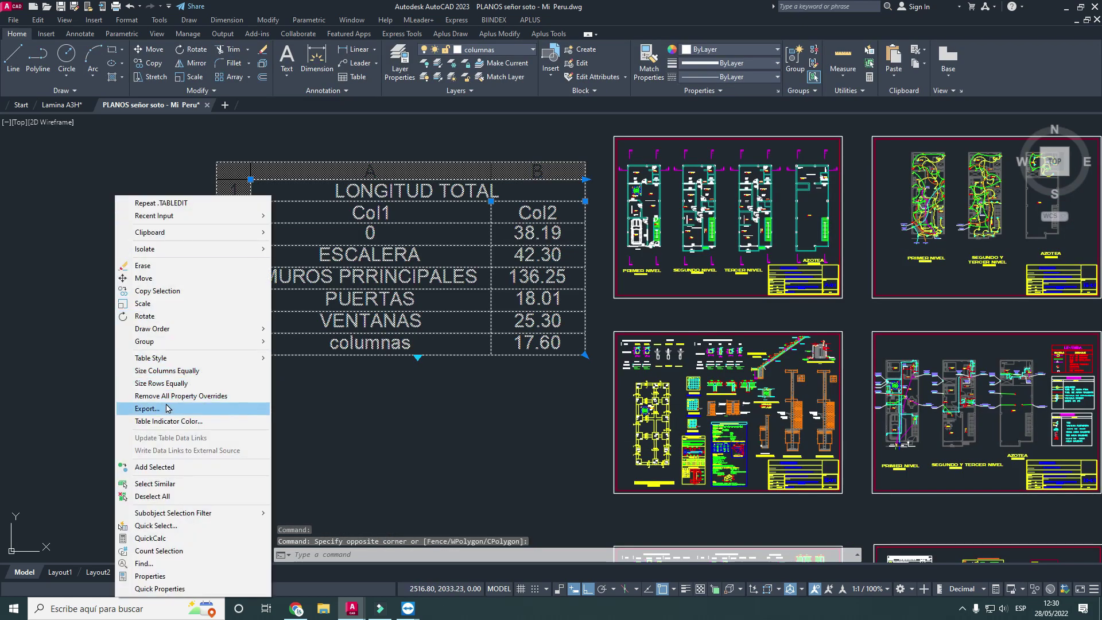
pyautogui.click(168, 408)
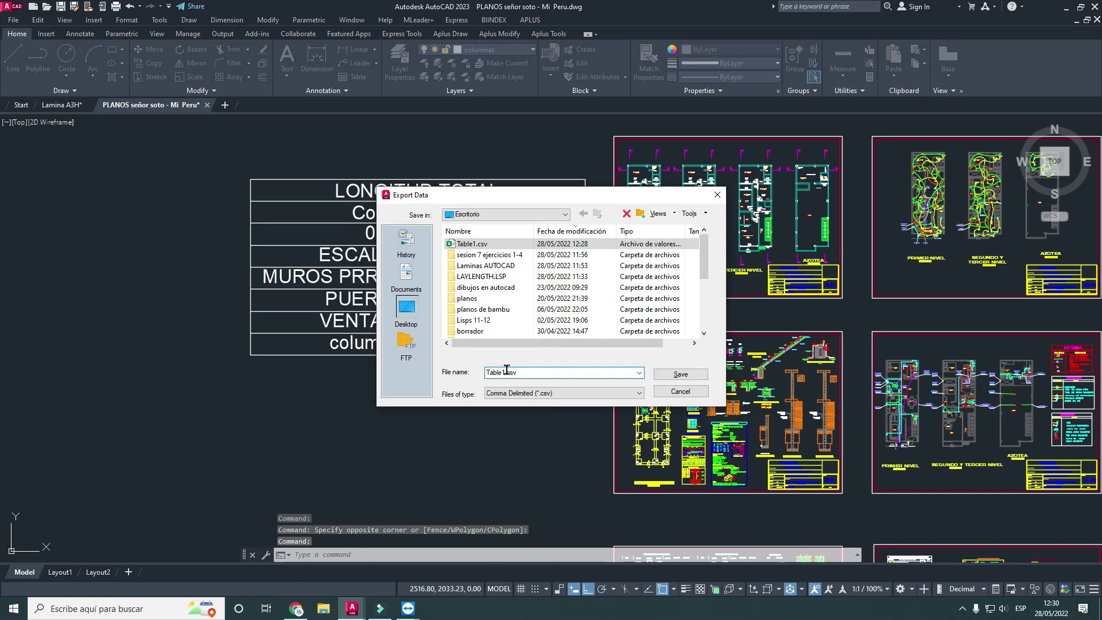
pyautogui.click(504, 372)
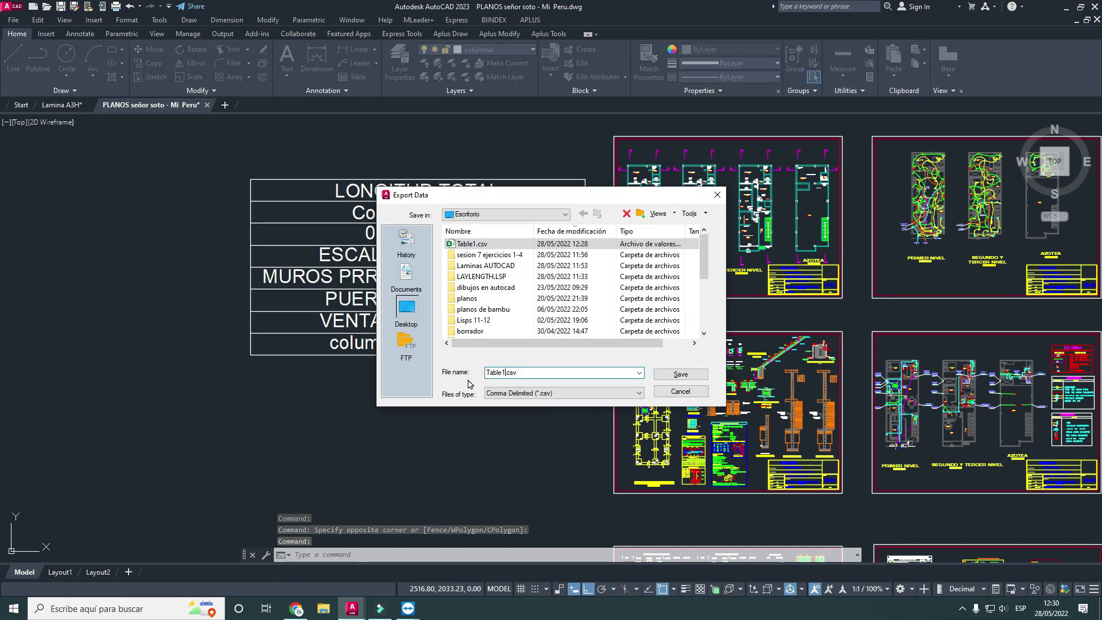
pyautogui.click(505, 367)
pyautogui.press('BackSpace')
pyautogui.write('2')
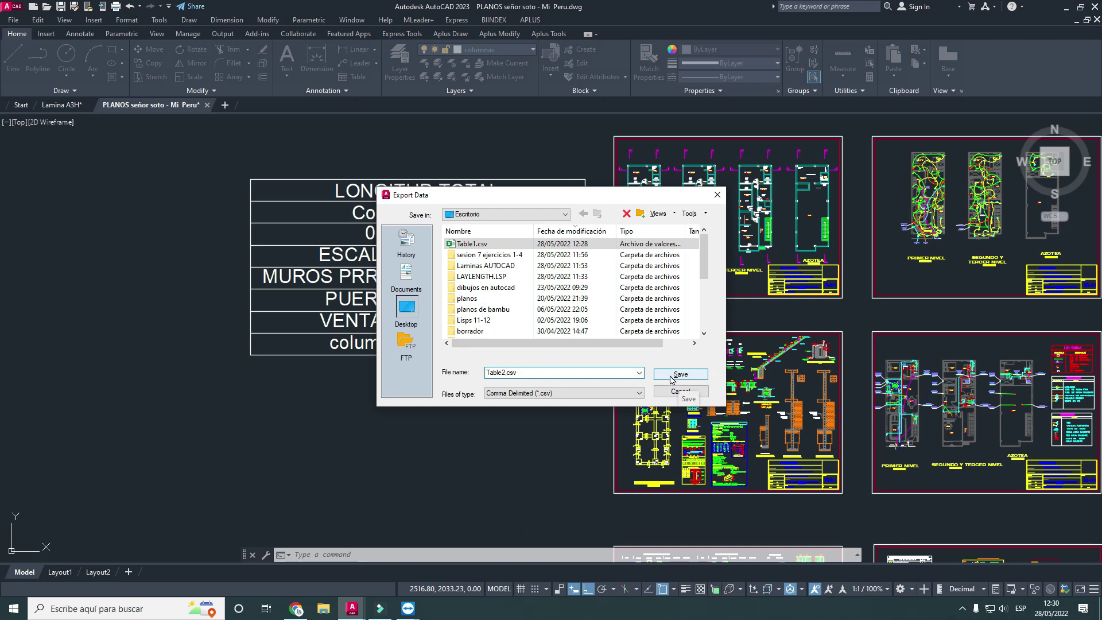
pyautogui.click(672, 374)
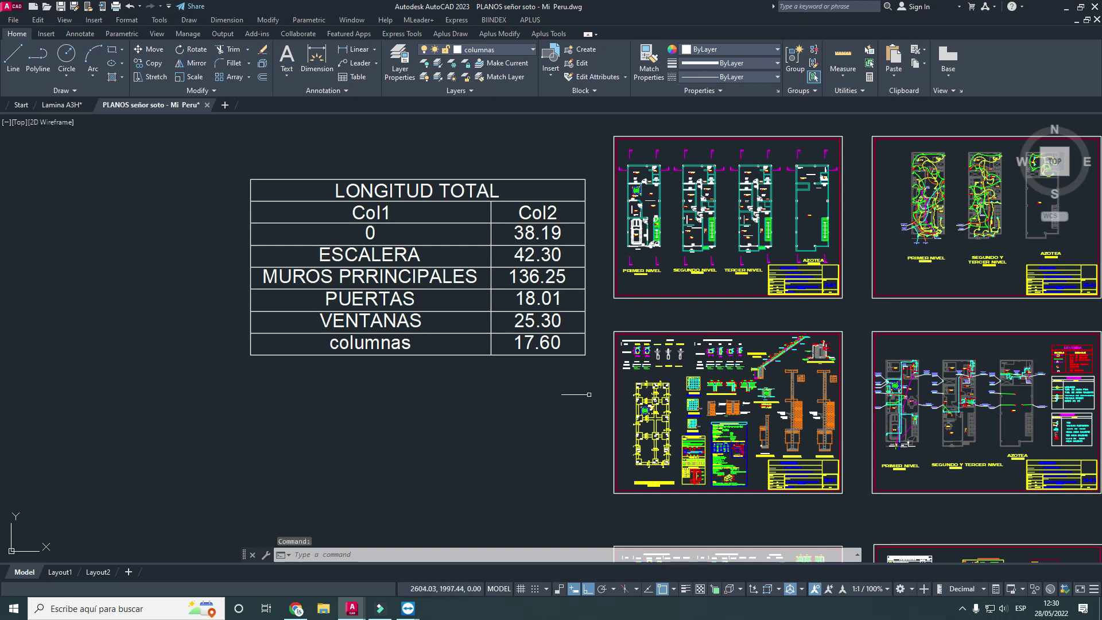
# Step: Shift the drawing slightly and minimize AutoCAD to reveal the desktop
pyautogui.scroll(-2, 425, 405)
pyautogui.moveTo(425, 405); pyautogui.dragTo(415, 406, button='middle')
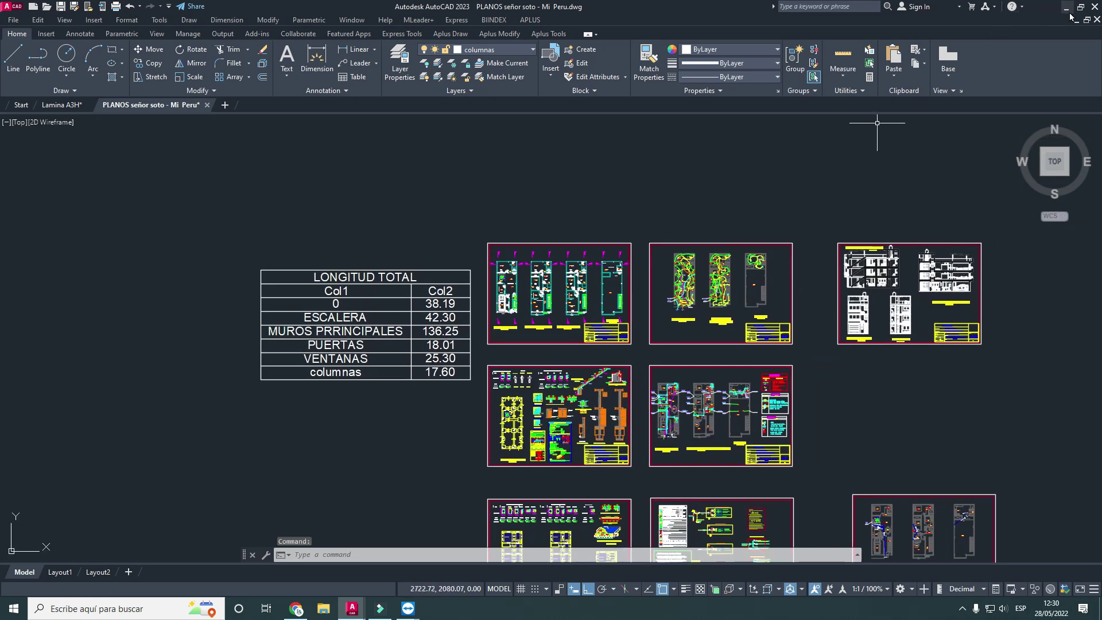
pyautogui.click(1067, 8)
# Step: Drag the Table2.csv icon to sit below Table1.csv on the desktop
pyautogui.moveTo(21, 426); pyautogui.dragTo(328, 431)
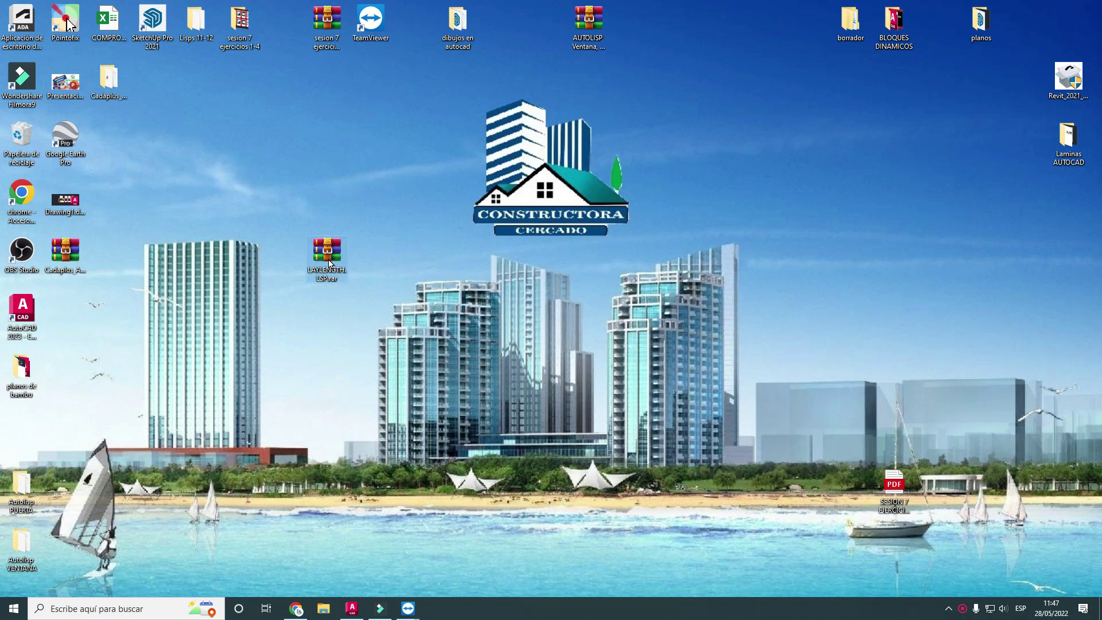
# Step: Extract LAYLENGTH.LSP.rar here with its password and move the extracted folder below the archive
pyautogui.click(423, 387)
pyautogui.click(326, 272)
pyautogui.rightClick(330, 264)
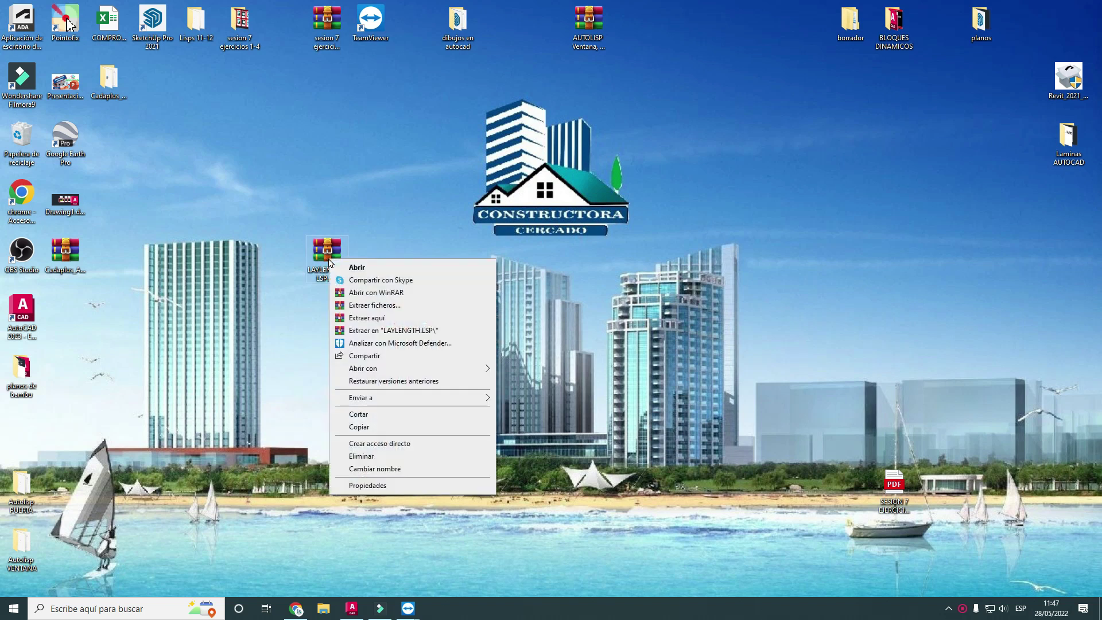
pyautogui.click(372, 321)
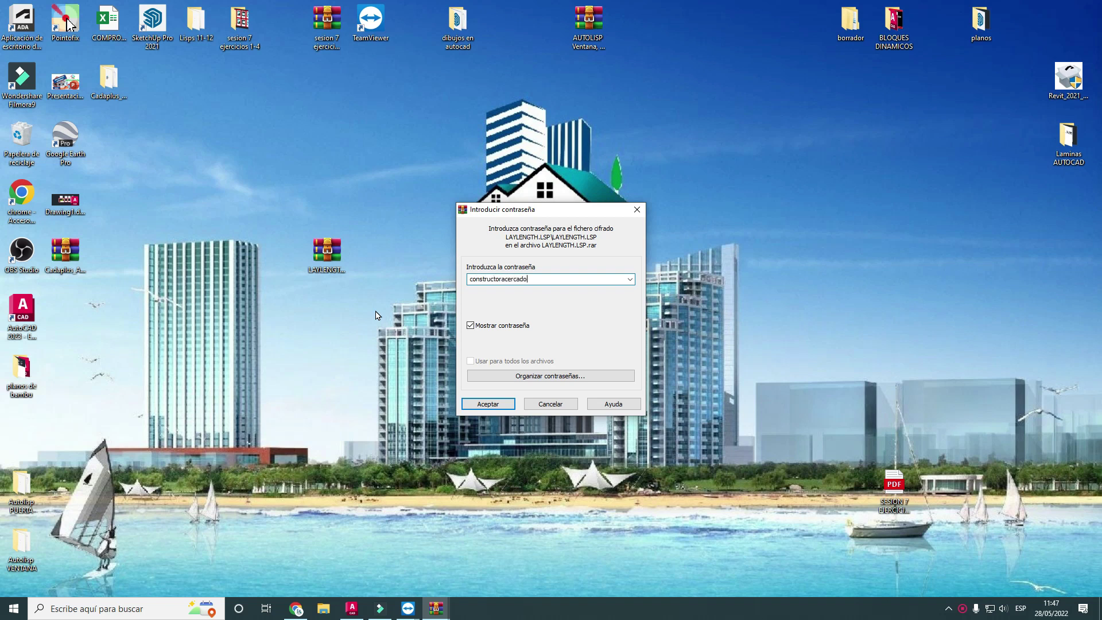
pyautogui.click(505, 404)
pyautogui.moveTo(26, 428); pyautogui.dragTo(321, 310)
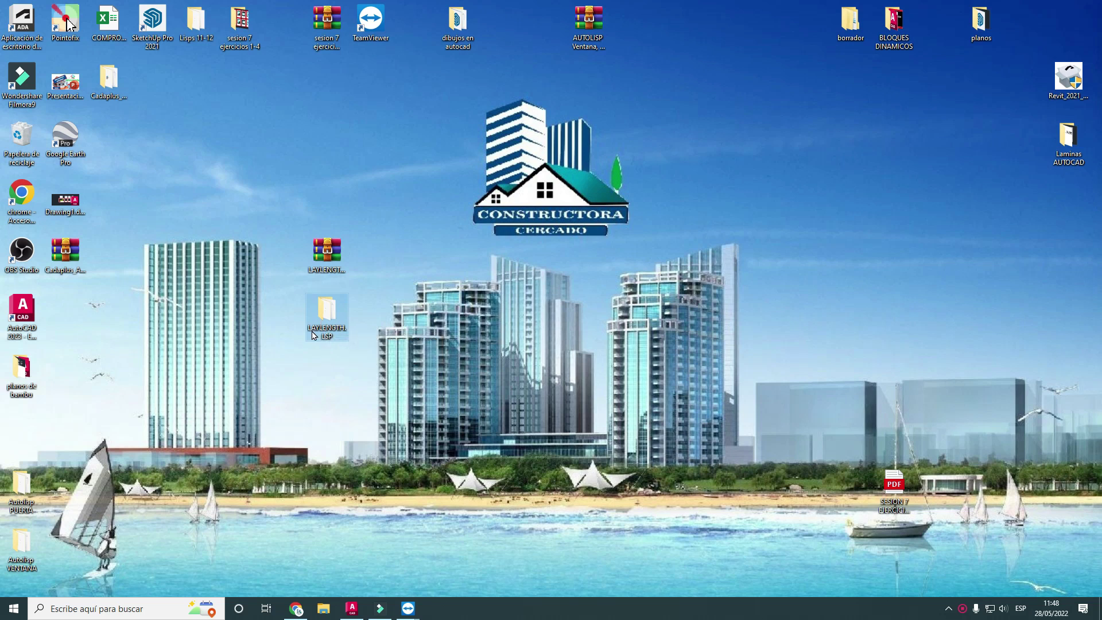
# Step: Bring AutoCAD back to the front and open the Load/Unload Applications dialog
pyautogui.click(354, 602)
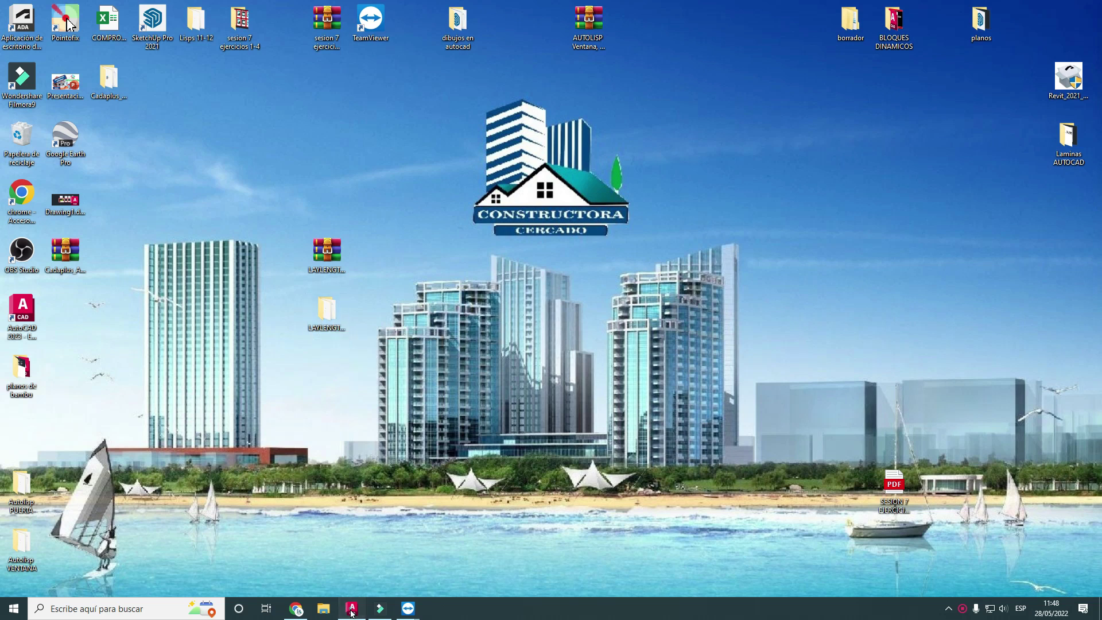
pyautogui.click(188, 36)
pyautogui.click(156, 33)
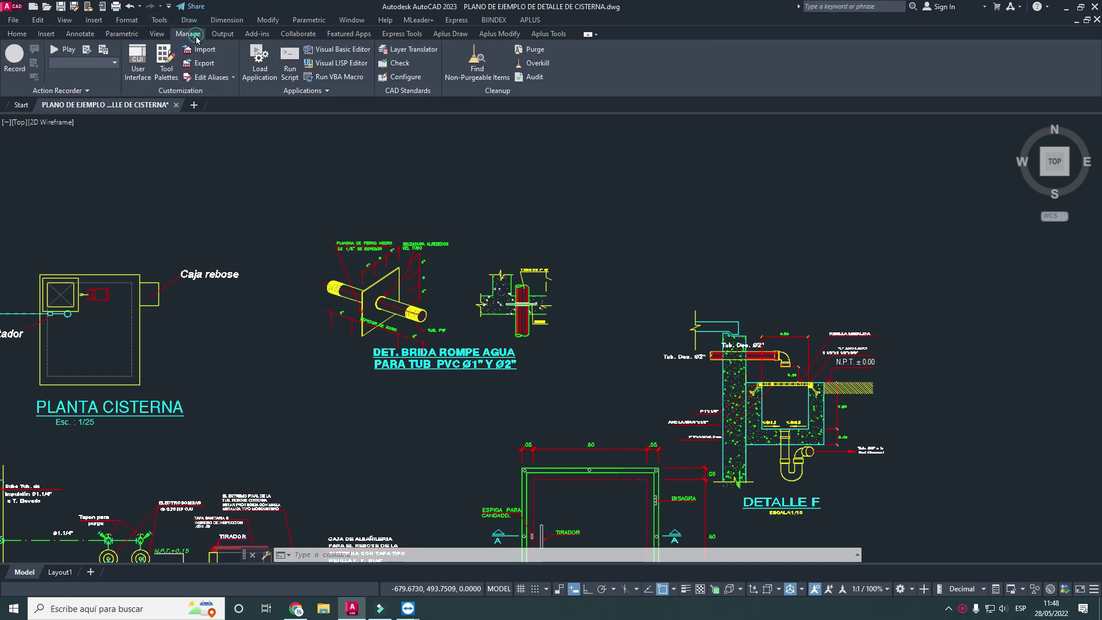
pyautogui.click(260, 69)
pyautogui.scroll(-2, 517, 238)
# Step: Browse up to the desktop and into the LAYLENGTH.LSP folder
pyautogui.click(585, 179)
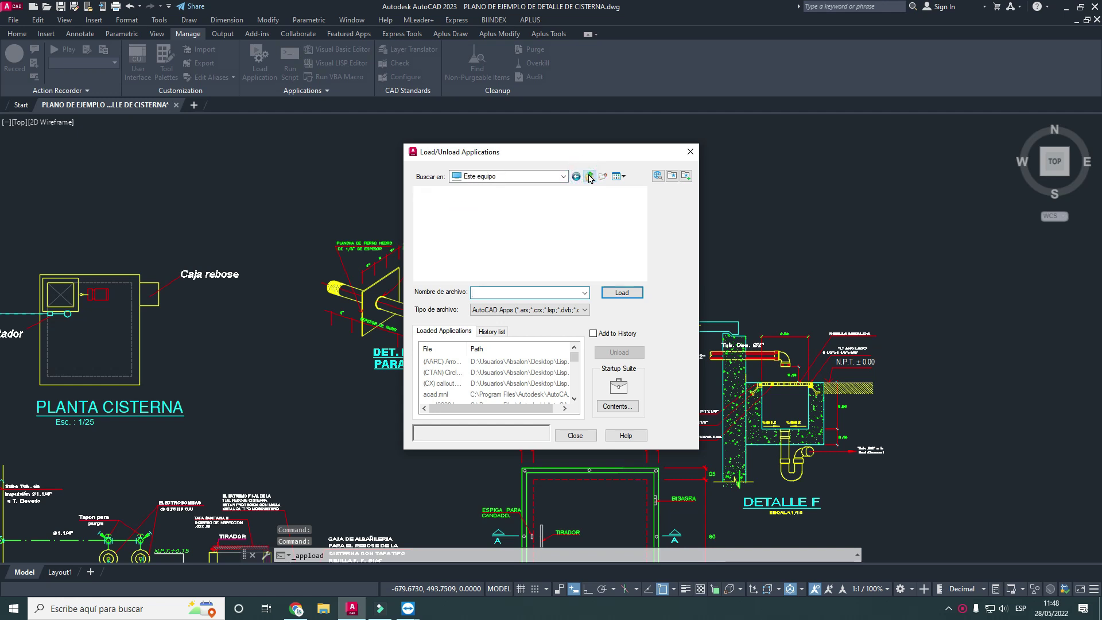
pyautogui.click(586, 179)
pyautogui.doubleClick(475, 265)
pyautogui.scroll(-1, 477, 246)
pyautogui.doubleClick(474, 231)
pyautogui.scroll(-2, 468, 236)
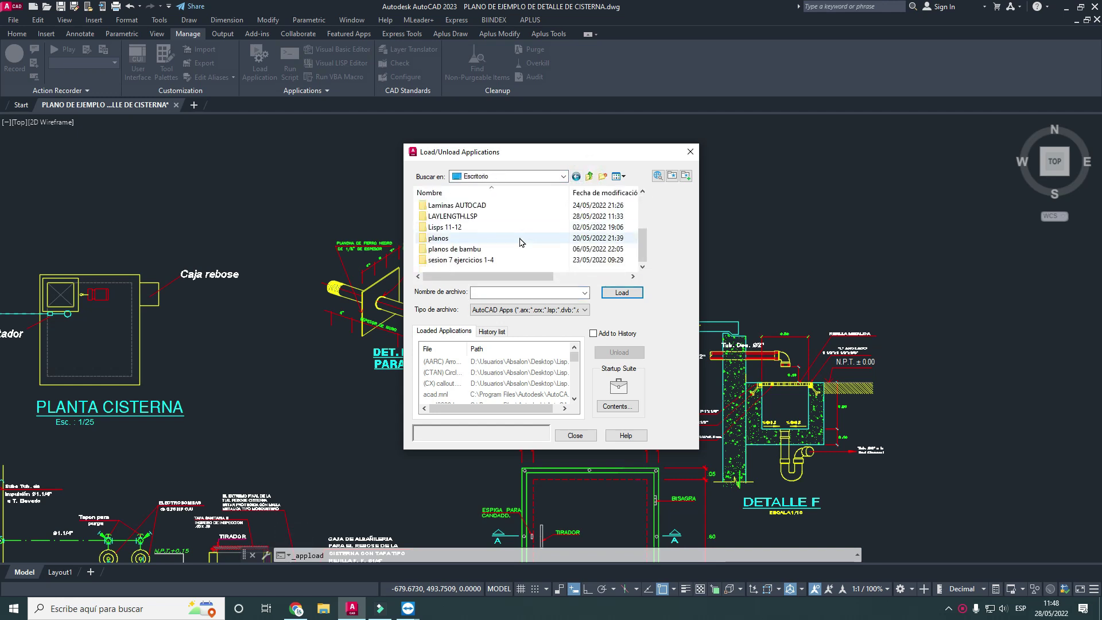
pyautogui.doubleClick(465, 217)
# Step: Load LAYLENGTH.LSP, choosing Always Load for the unsigned routine
pyautogui.click(447, 207)
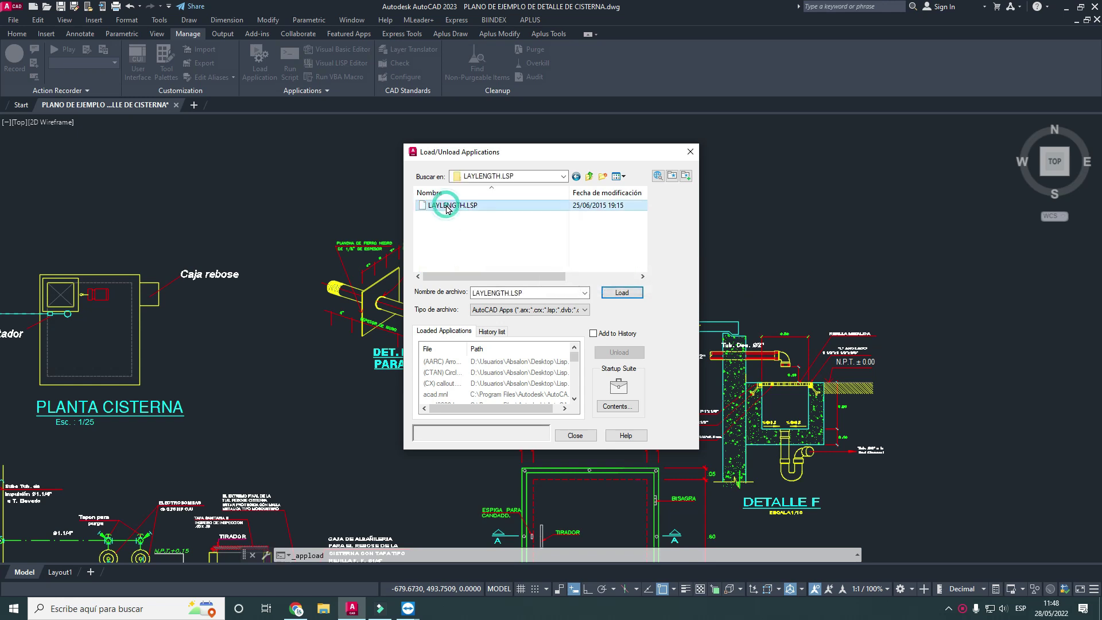
pyautogui.click(618, 294)
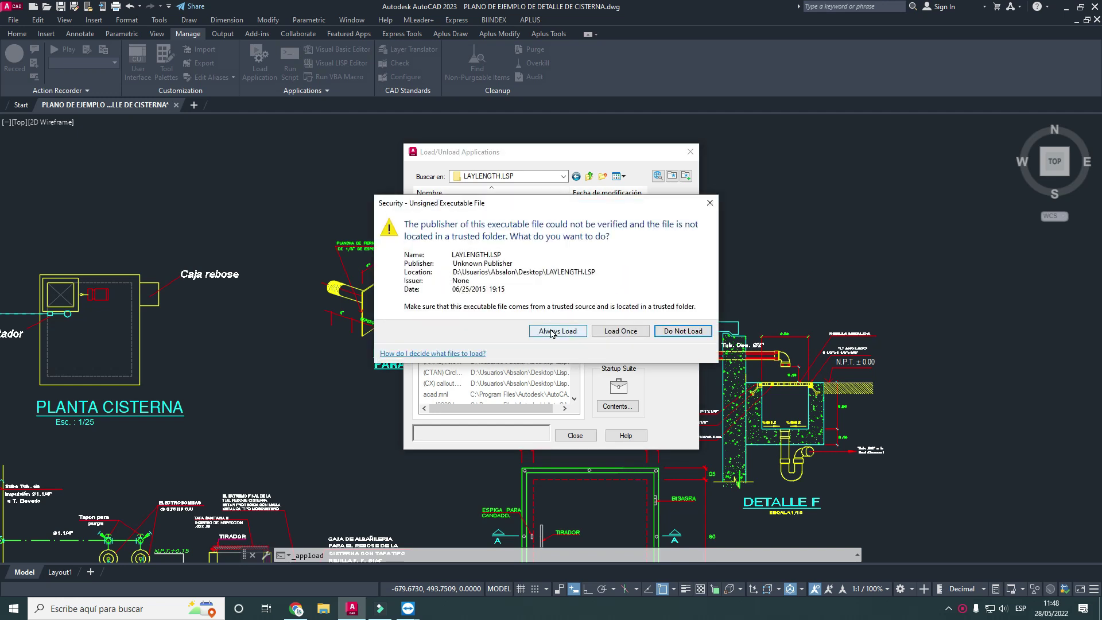
pyautogui.click(555, 332)
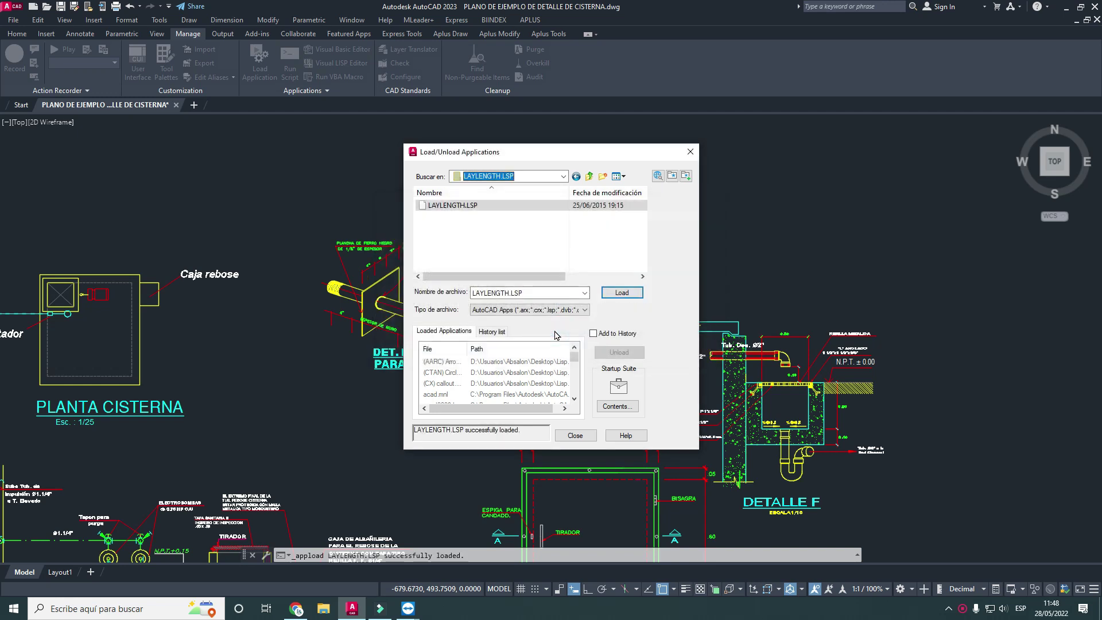
pyautogui.click(607, 408)
# Step: Add LAYLENGTH.LSP from its desktop folder to the Startup Suite, then close both dialogs
pyautogui.scroll(-3, 565, 312)
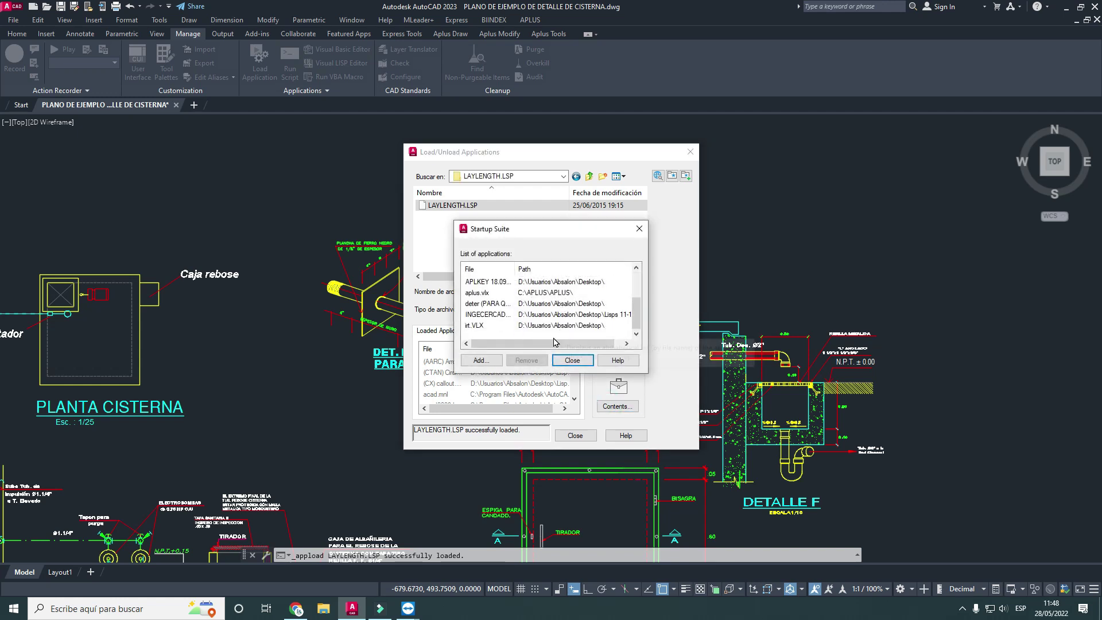
pyautogui.click(481, 360)
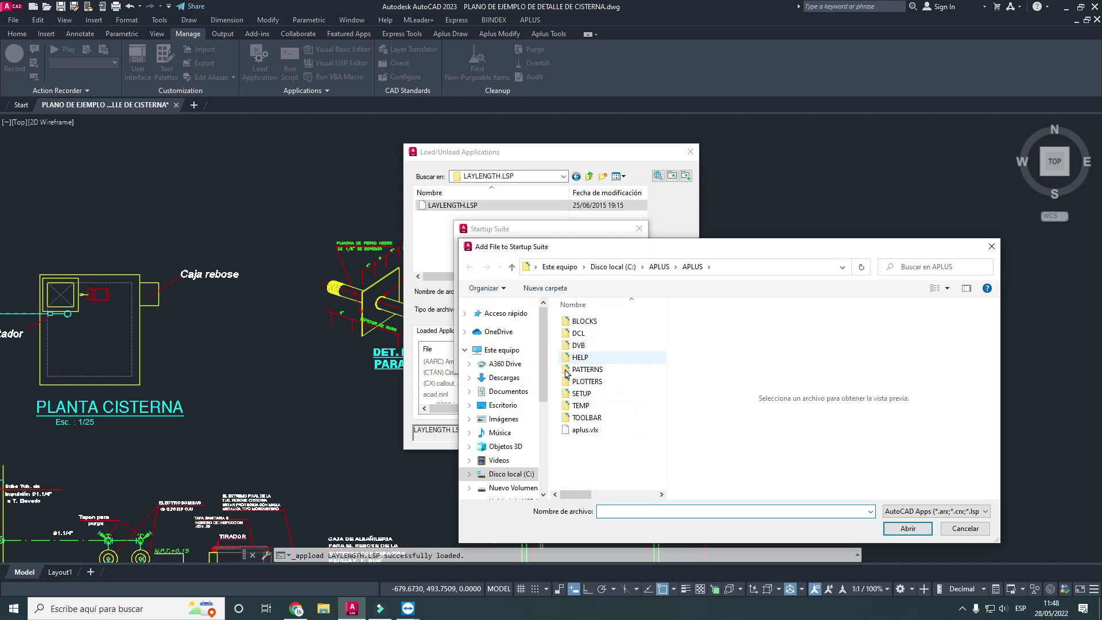
pyautogui.click(505, 406)
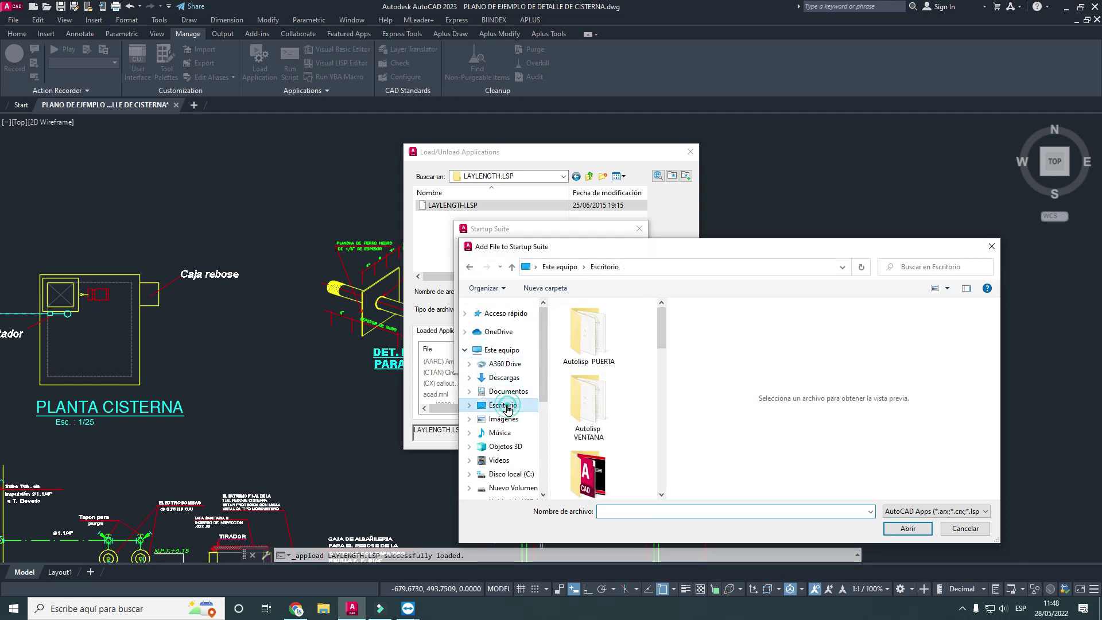
pyautogui.scroll(-1, 641, 392)
pyautogui.scroll(-1, 641, 392)
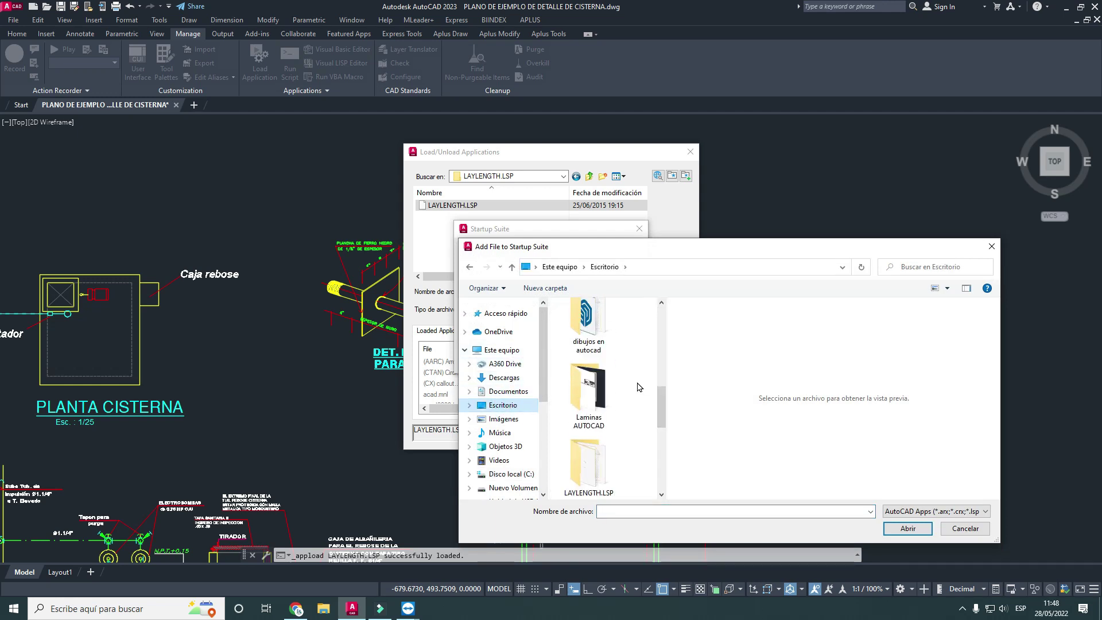
pyautogui.doubleClick(589, 452)
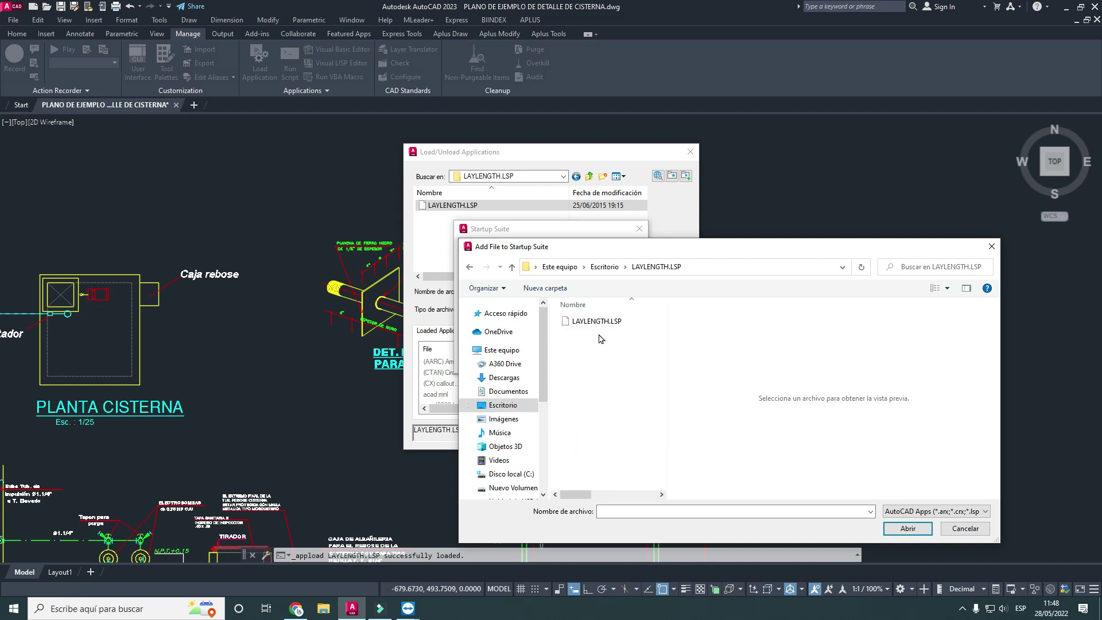
pyautogui.click(588, 324)
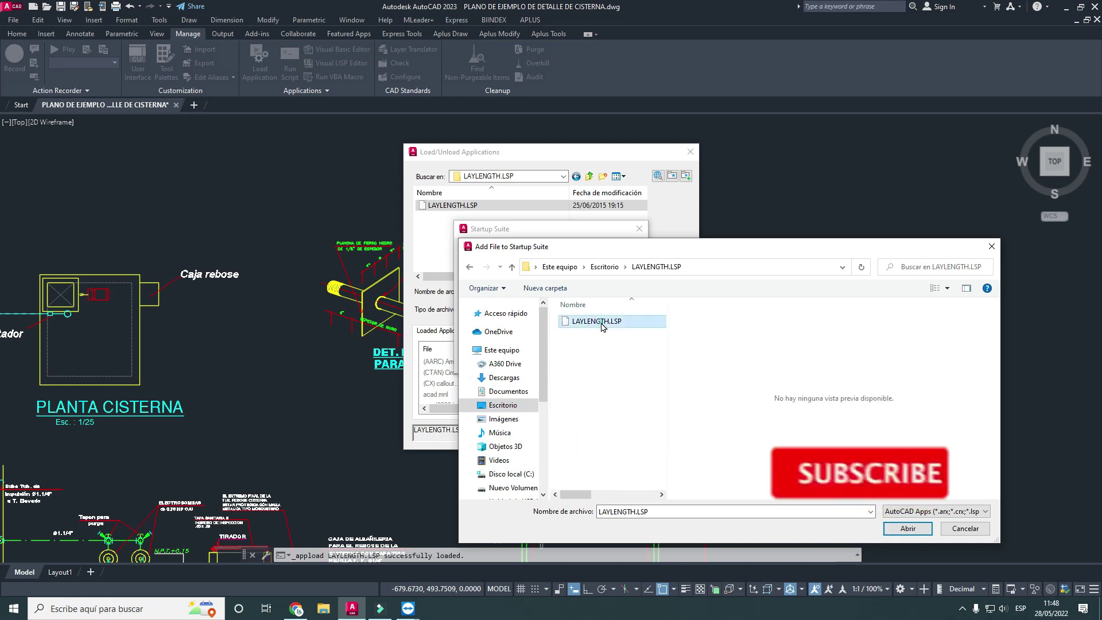
pyautogui.click(900, 529)
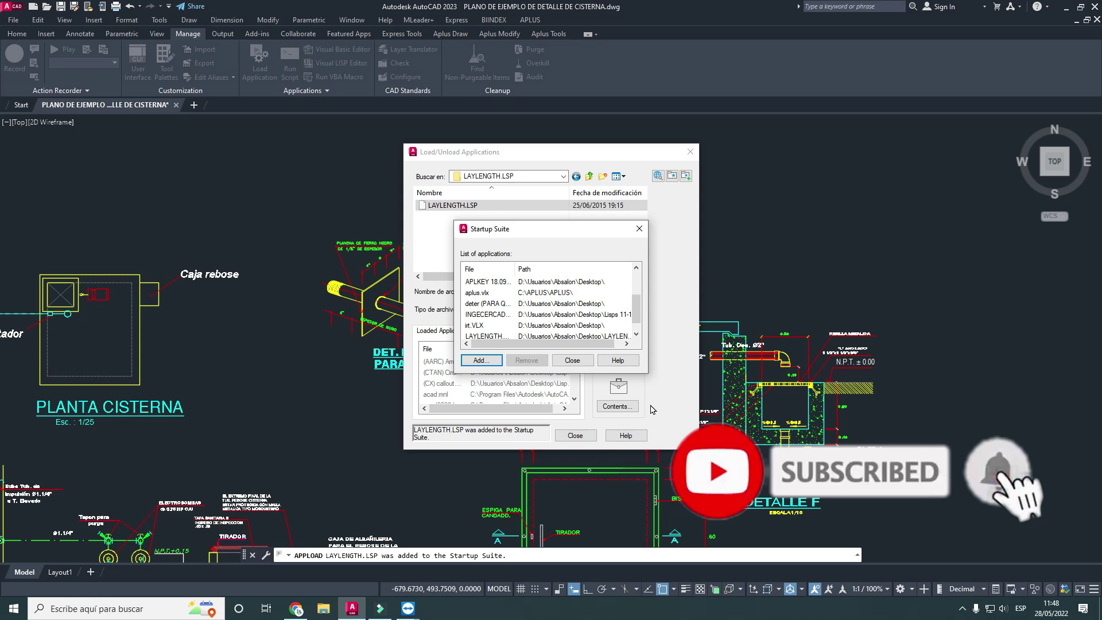
pyautogui.click(573, 362)
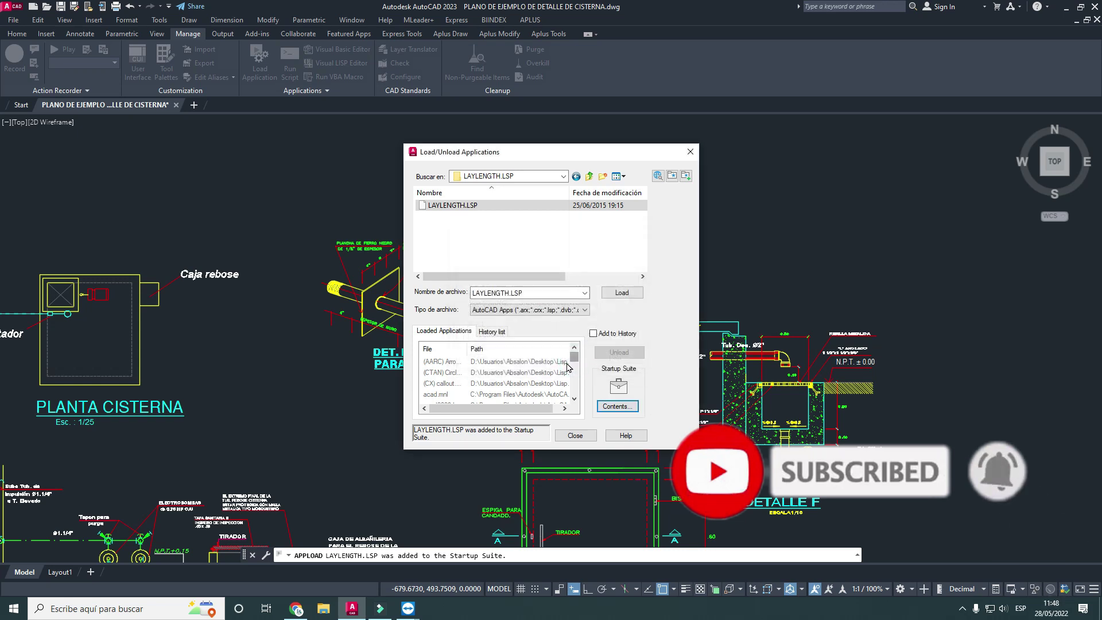
pyautogui.click(581, 438)
# Step: Pan and zoom so the three cyan parts fit inside the Tarea 07 sheet
pyautogui.scroll(-2, 615, 352)
pyautogui.scroll(-2, 568, 321)
pyautogui.scroll(4, 577, 299)
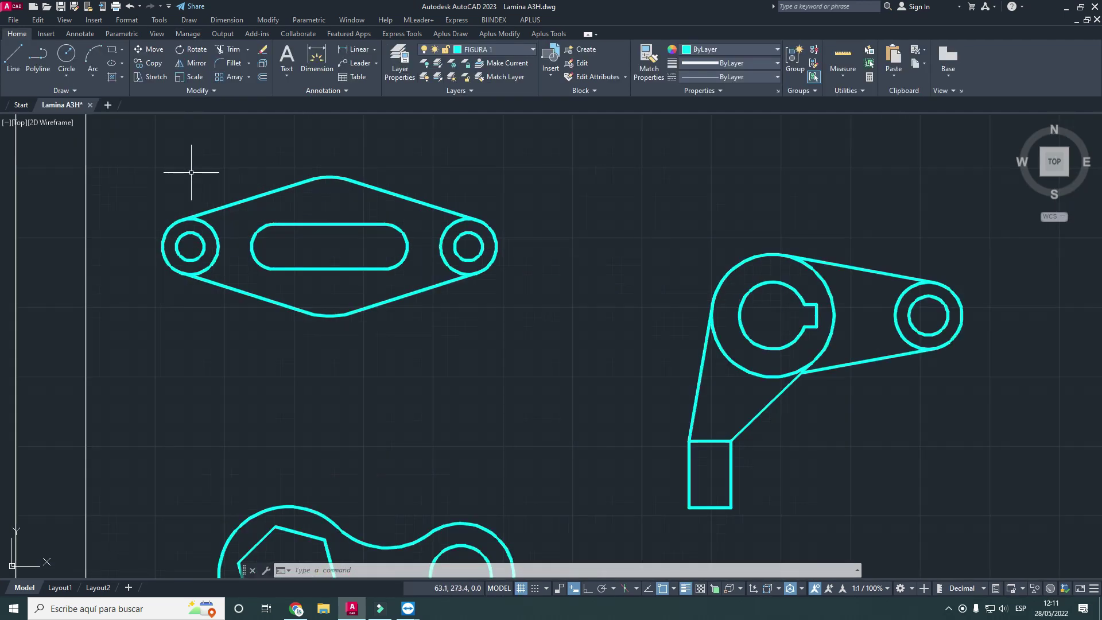
pyautogui.moveTo(191, 172); pyautogui.dragTo(226, 177, button='middle')
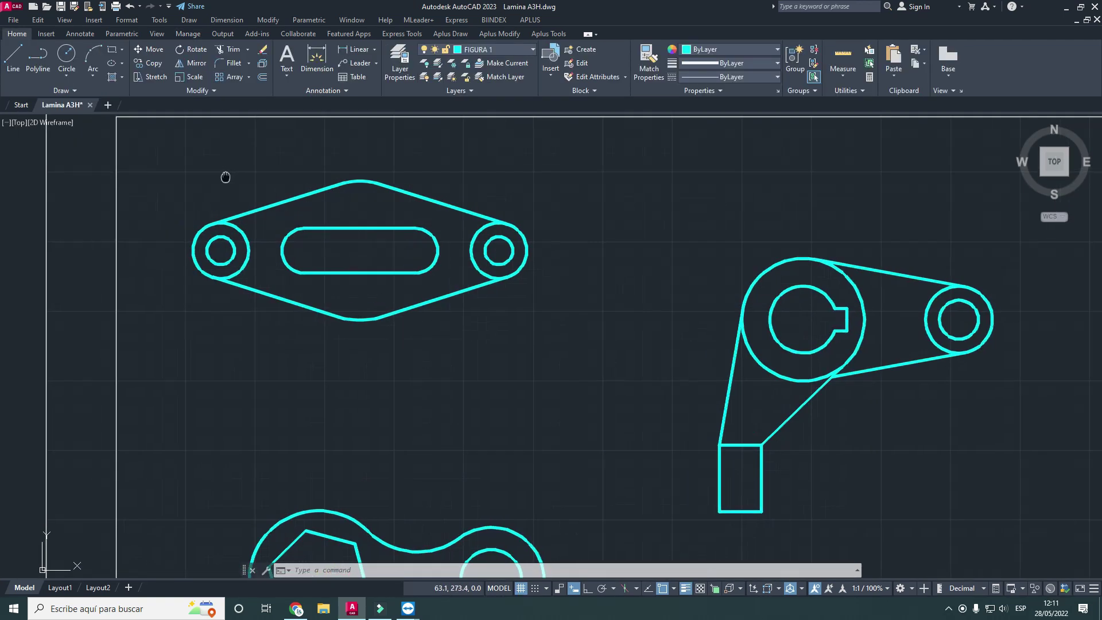
pyautogui.scroll(-2, 217, 152)
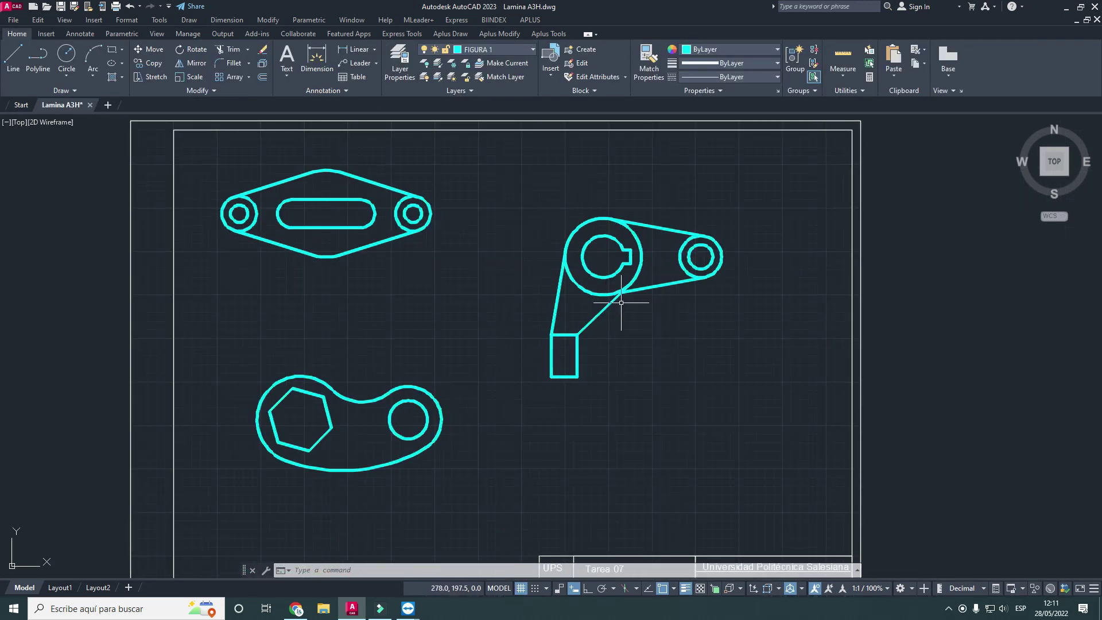
pyautogui.moveTo(373, 441); pyautogui.dragTo(362, 425, button='middle')
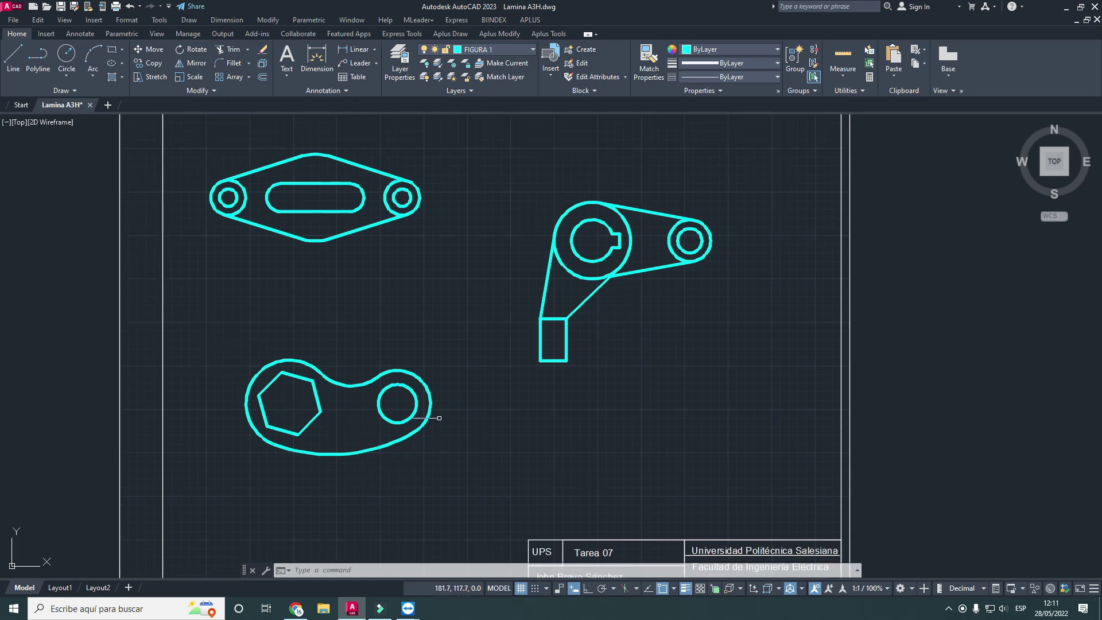
pyautogui.moveTo(500, 202)
pyautogui.mouseDown(button='middle')
pyautogui.moveTo(490, 256)
pyautogui.moveTo(500, 202)
pyautogui.moveTo(484, 227)
pyautogui.mouseUp(button='middle')
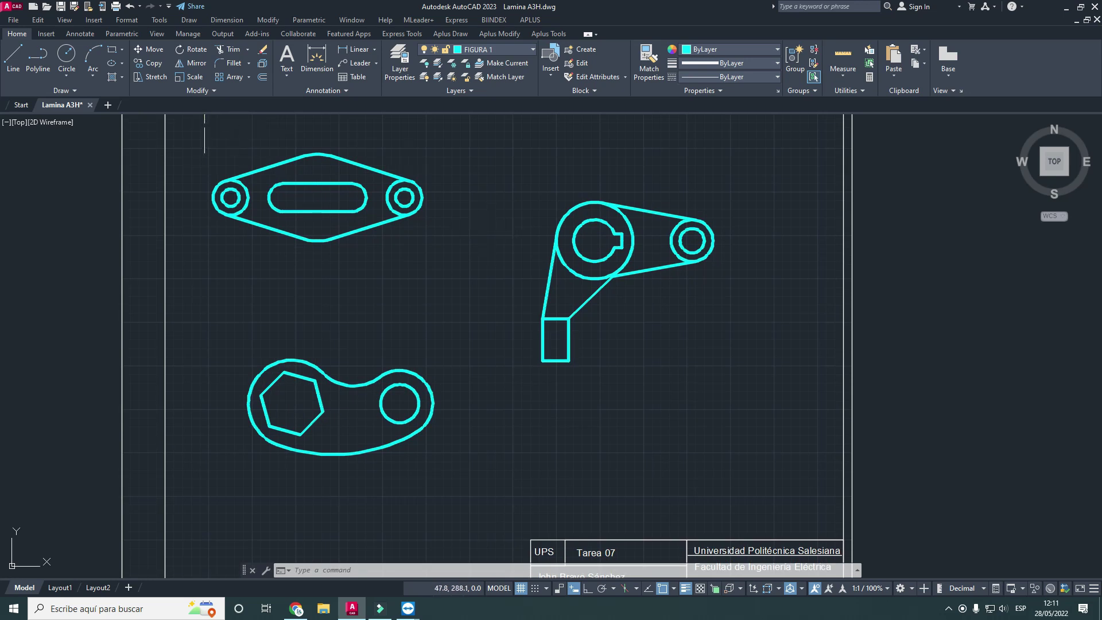
# Step: Window-select the top part and open the Layer dropdown
pyautogui.click(197, 122)
pyautogui.click(453, 272)
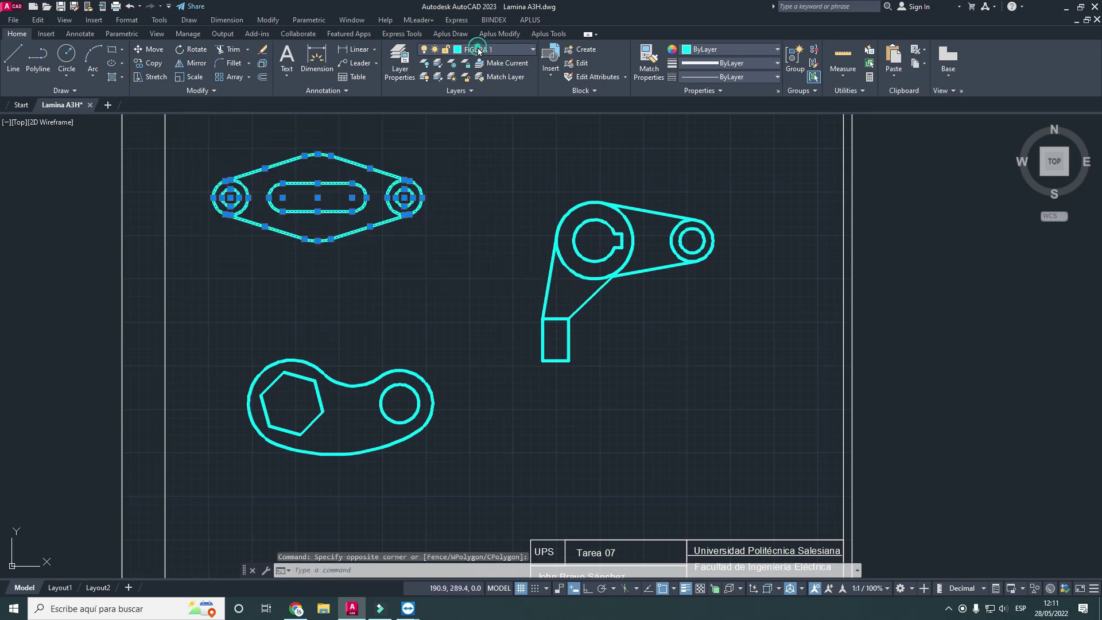
pyautogui.click(478, 50)
# Step: Clear stray selections and put the bottom part on layer FIGURA 2, turning it red
pyautogui.click(484, 104)
pyautogui.press('Escape')
pyautogui.click(497, 155)
pyautogui.press('Escape')
pyautogui.click(222, 315)
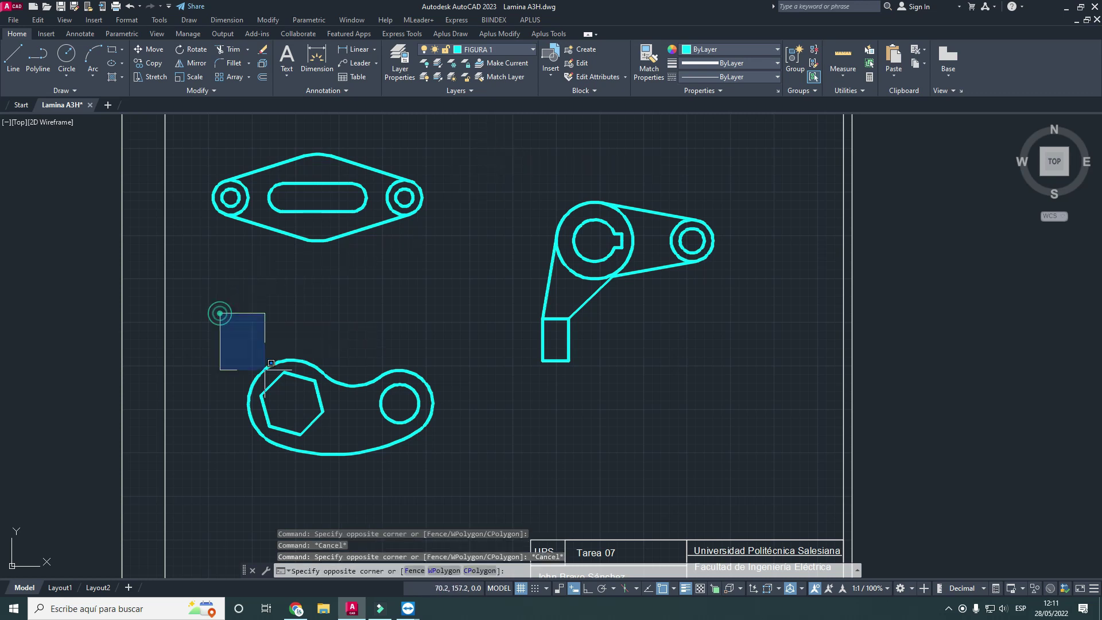
pyautogui.click(480, 508)
pyautogui.click(501, 50)
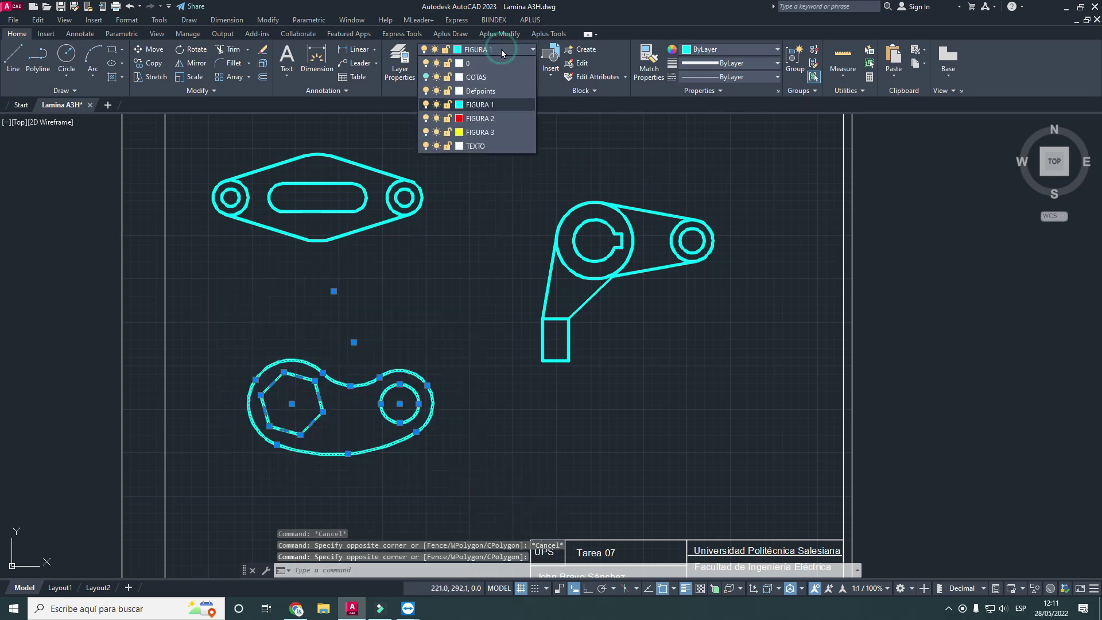
pyautogui.click(486, 118)
# Step: Put the right part on layer FIGURA 3, turning it yellow
pyautogui.press('Escape')
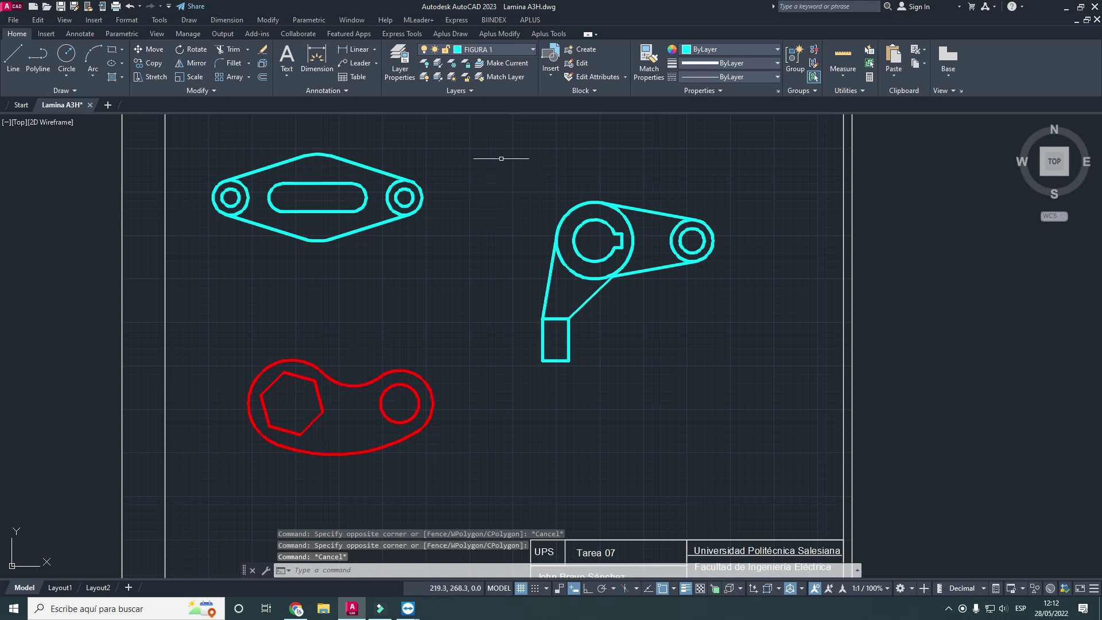
pyautogui.click(495, 147)
pyautogui.click(772, 402)
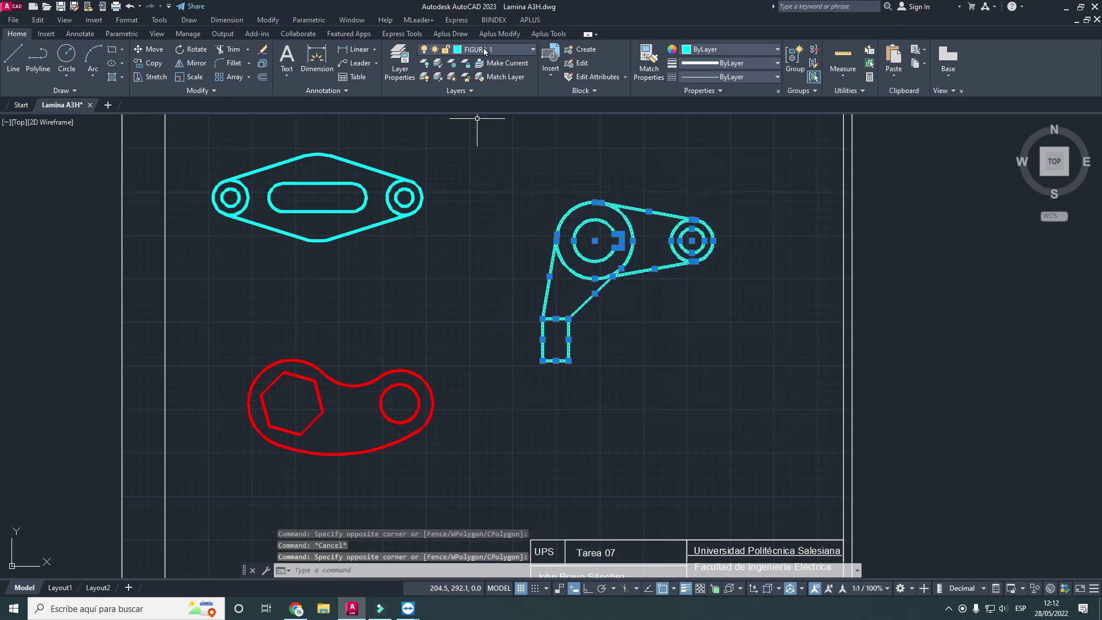
pyautogui.click(485, 50)
pyautogui.click(473, 129)
pyautogui.press('Escape')
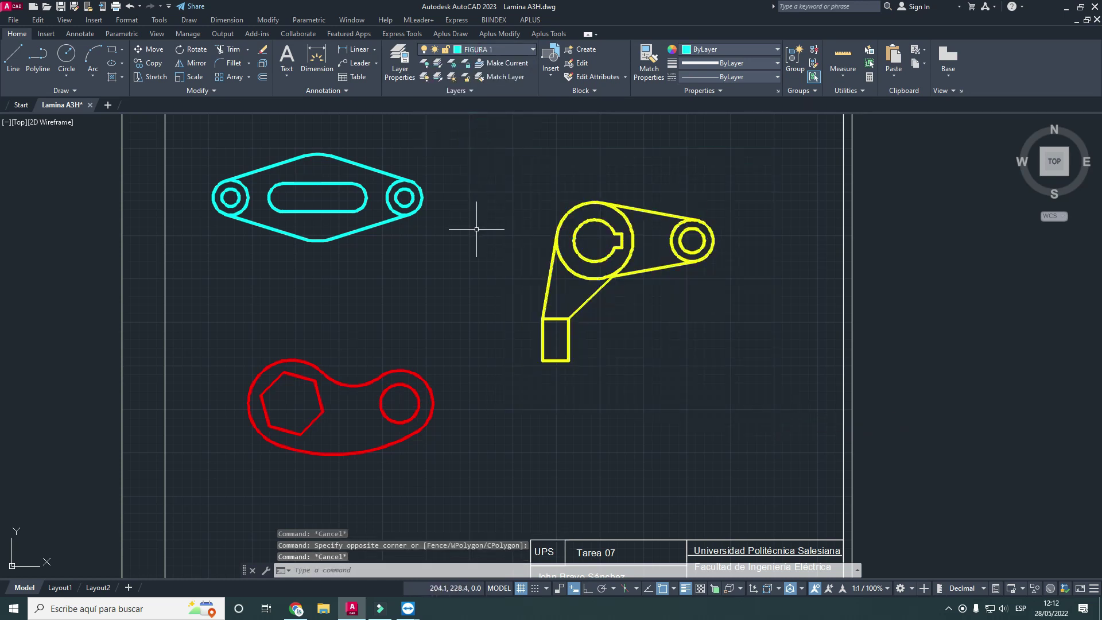
pyautogui.scroll(-1, 540, 260)
pyautogui.scroll(1, 504, 266)
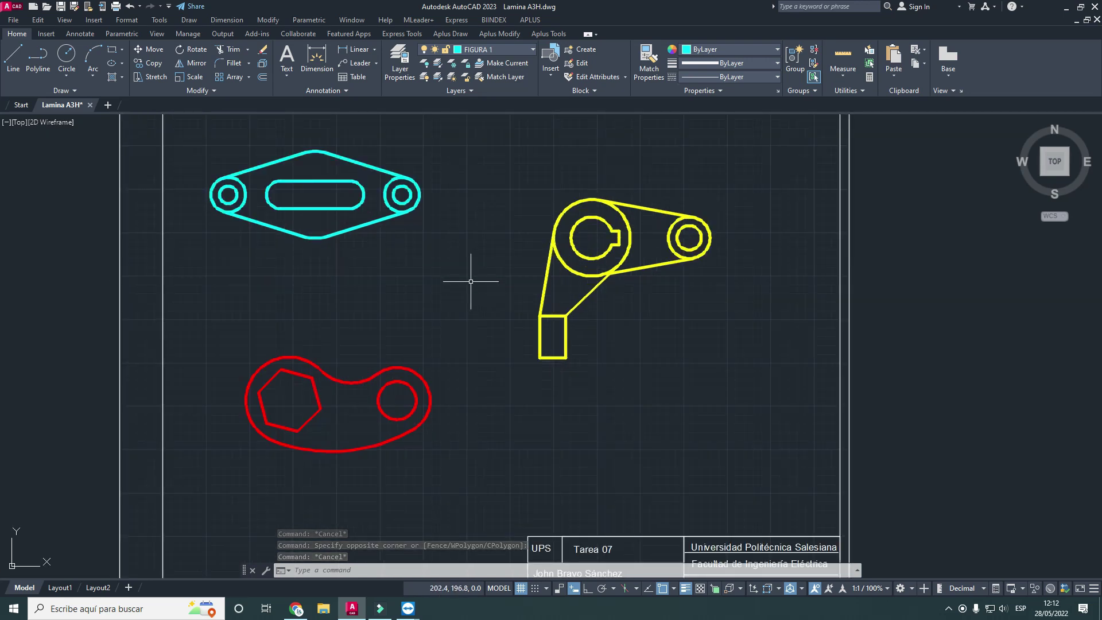
# Step: Run LAYLENGTH and window-select all three figures
pyautogui.write('LAY')
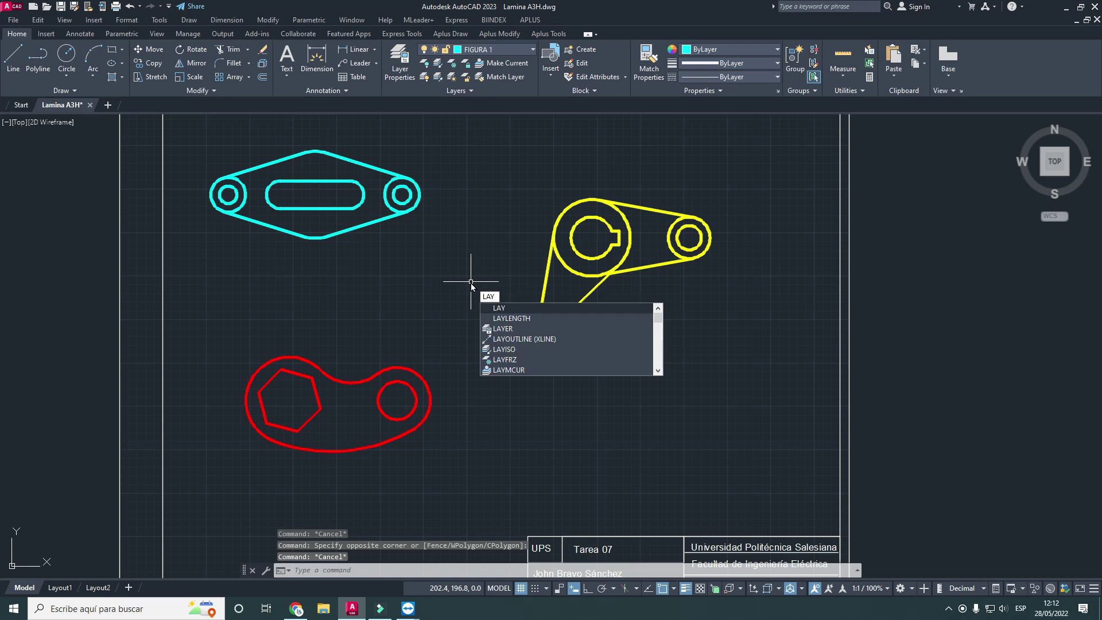
pyautogui.write('LENGTH')
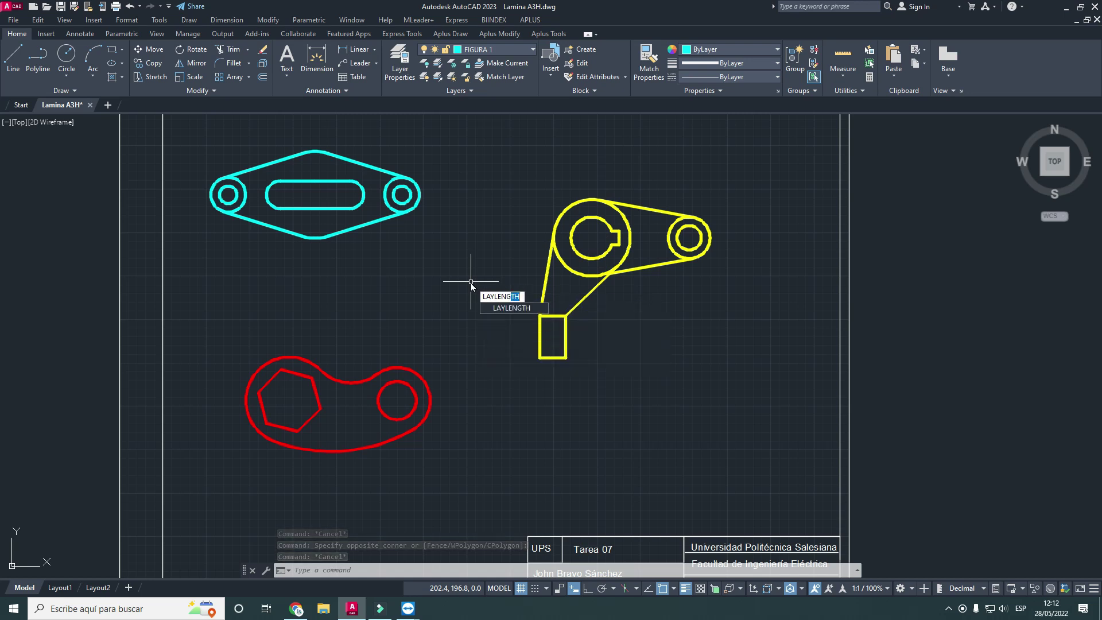
pyautogui.click(500, 310)
pyautogui.scroll(-2, 454, 331)
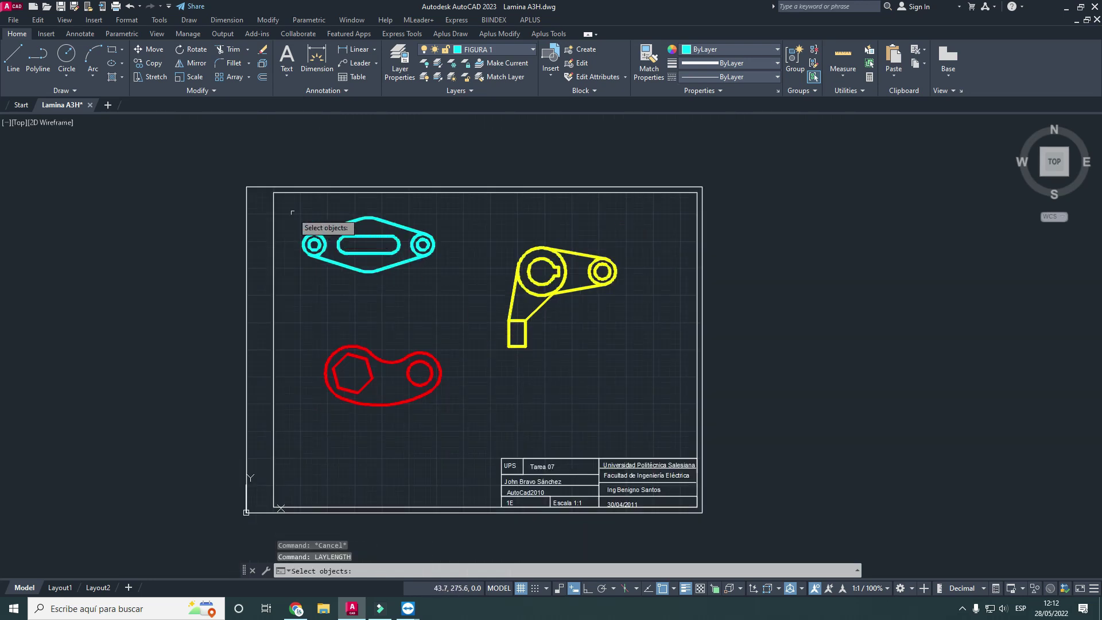
pyautogui.click(285, 201)
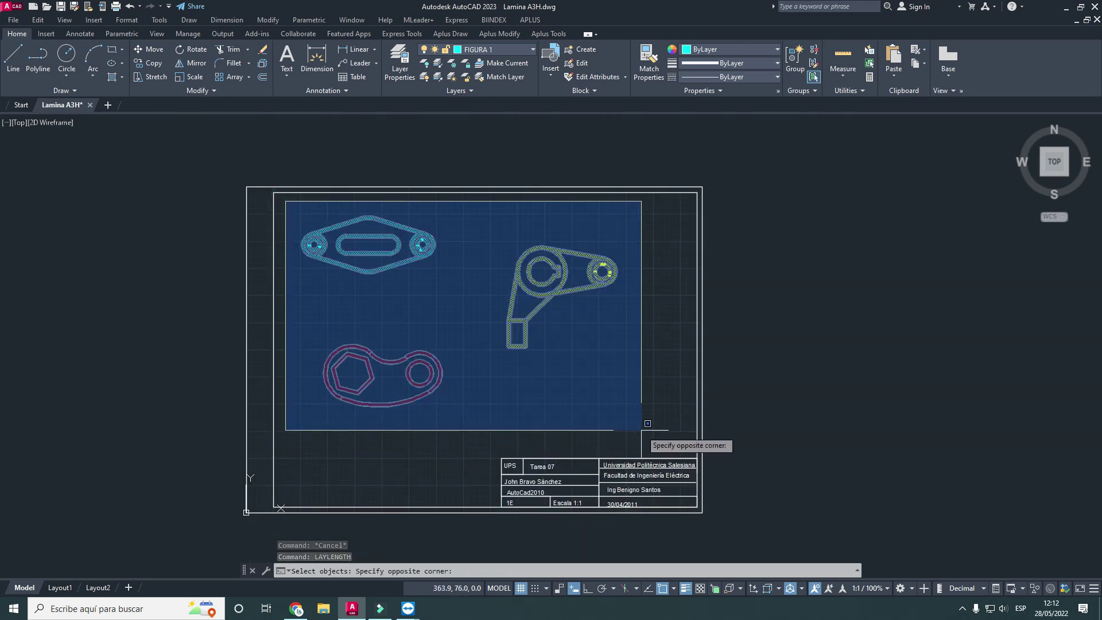
pyautogui.click(640, 431)
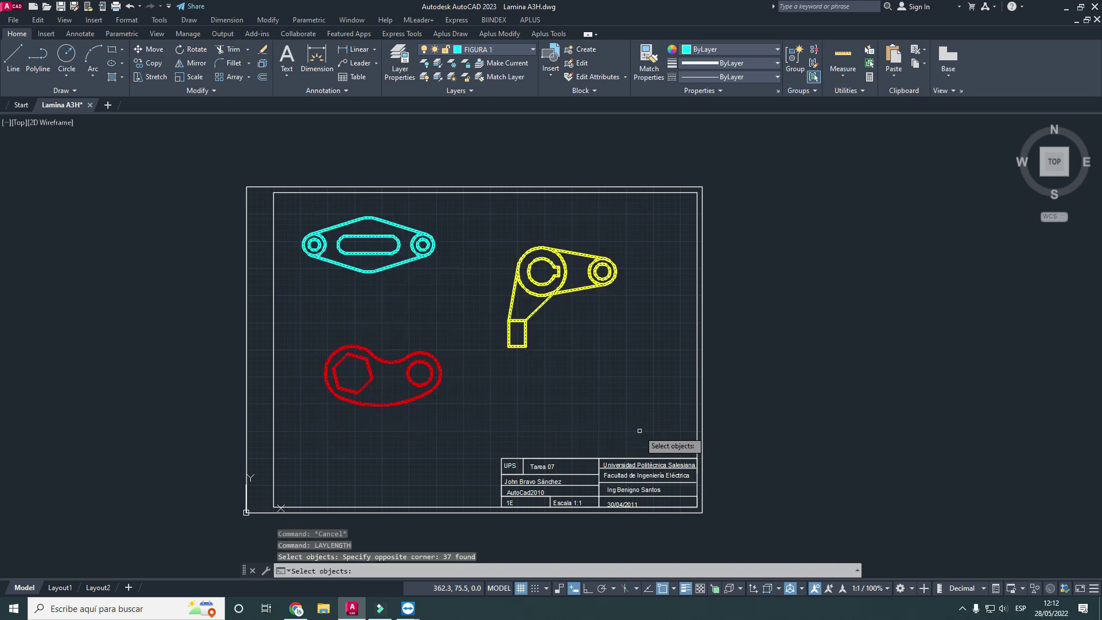
pyautogui.press('Return')
# Step: Place the length table (540, 450.5, 614.6) below the yellow part
pyautogui.scroll(2, 579, 410)
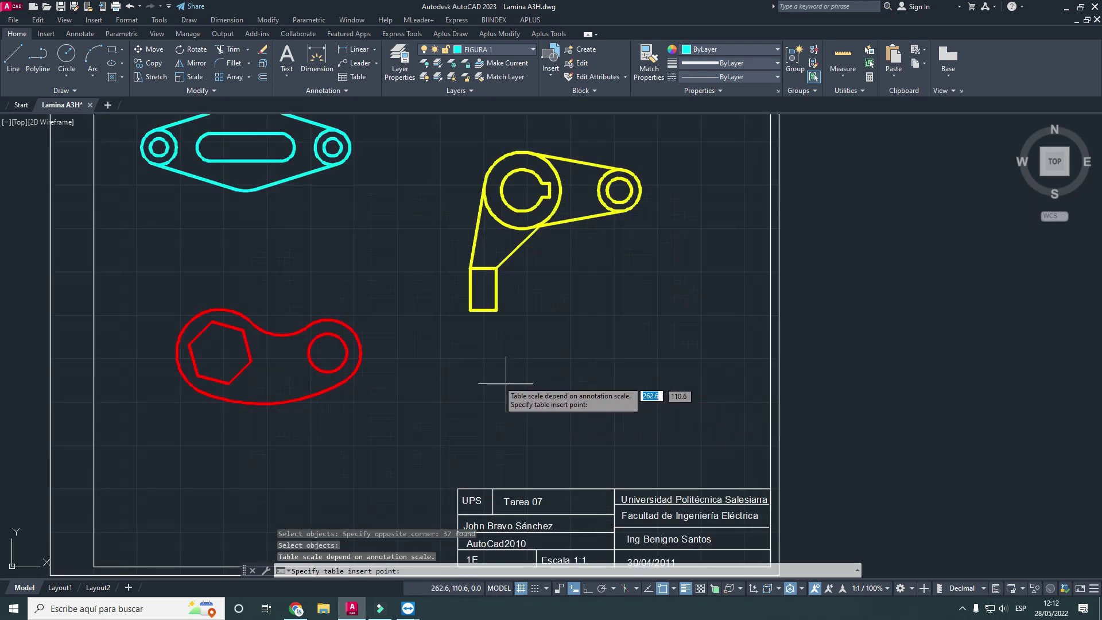
pyautogui.click(483, 357)
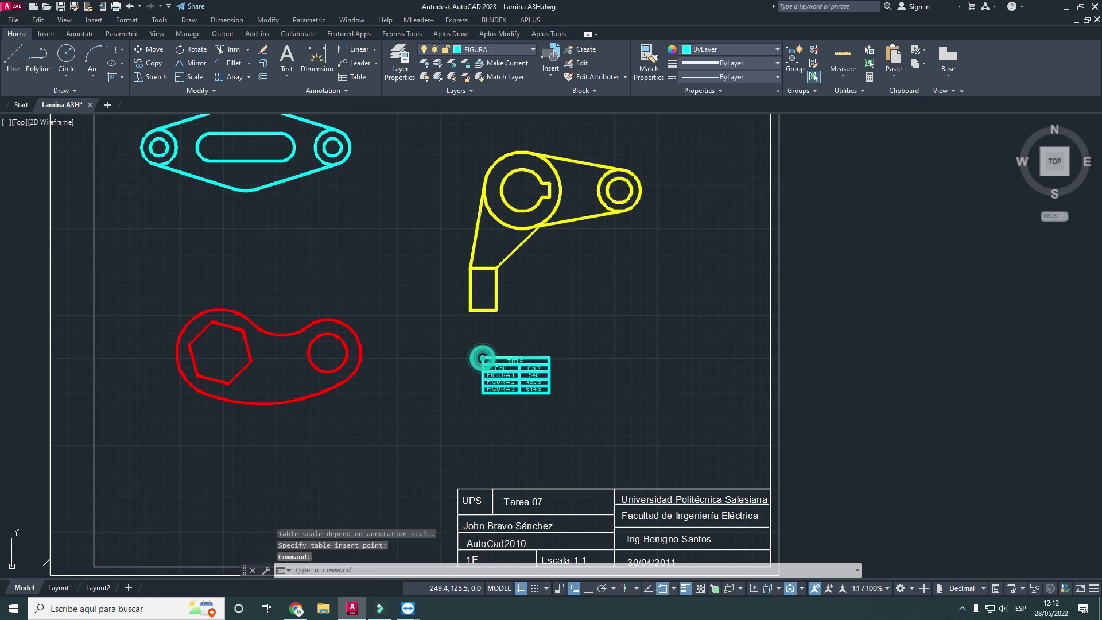
pyautogui.scroll(2, 481, 361)
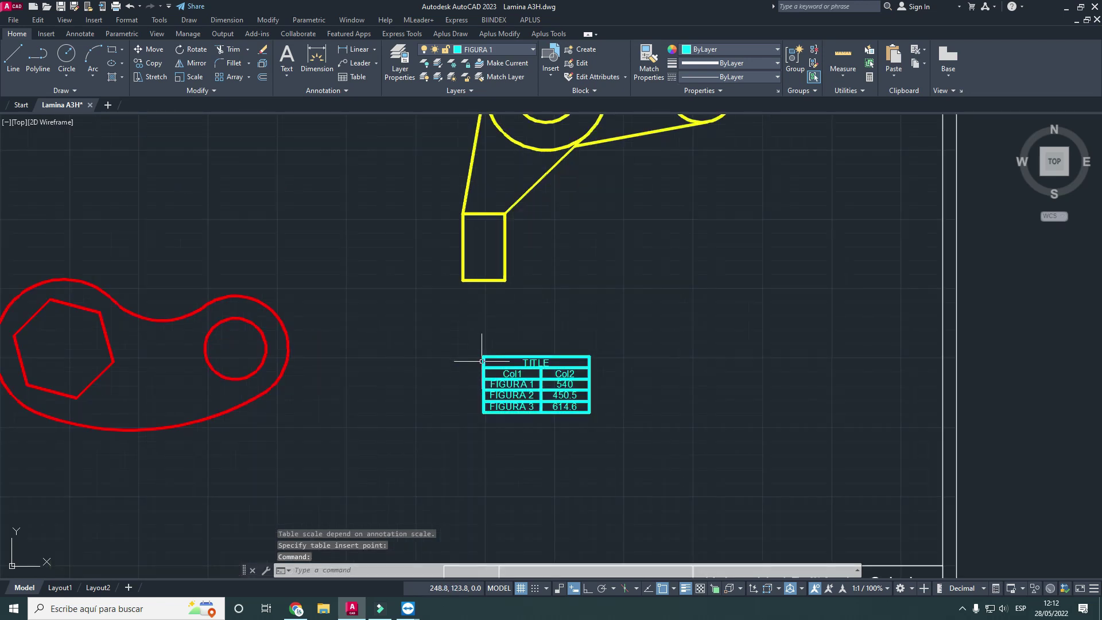
pyautogui.scroll(-3, 520, 436)
pyautogui.scroll(2, 526, 413)
pyautogui.scroll(3, 531, 422)
pyautogui.scroll(4, 533, 423)
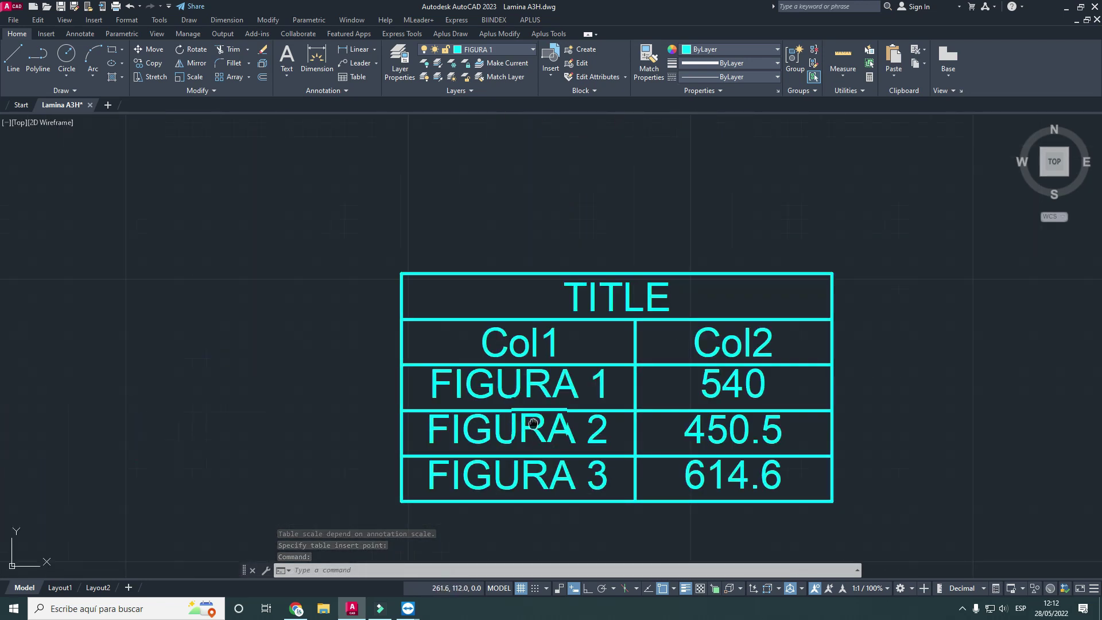
pyautogui.moveTo(533, 423); pyautogui.dragTo(483, 381, button='middle')
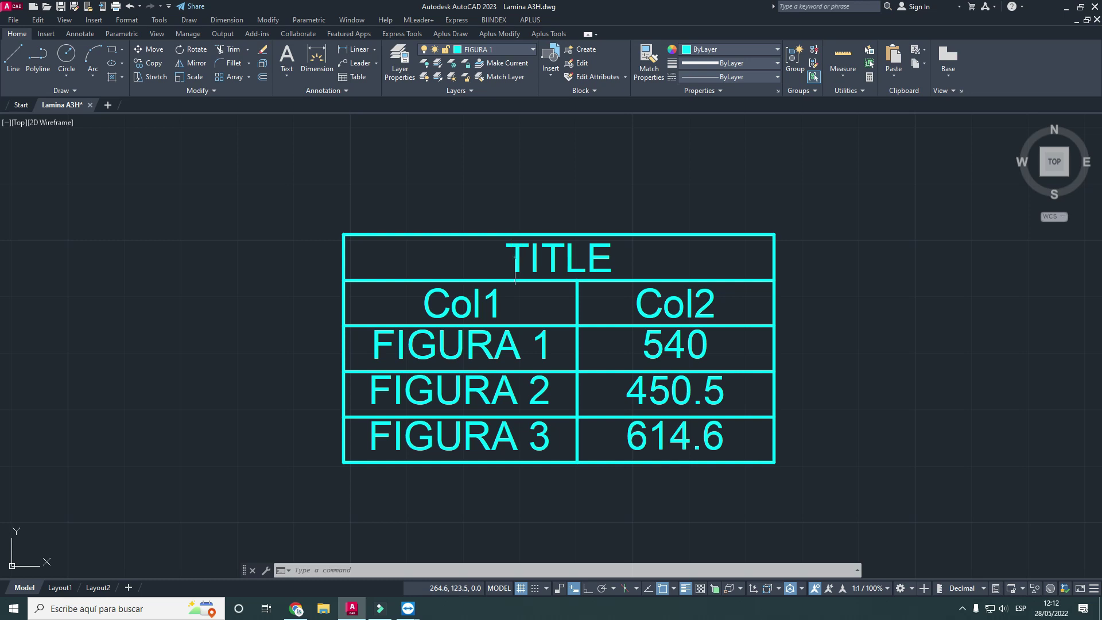
pyautogui.click(516, 257)
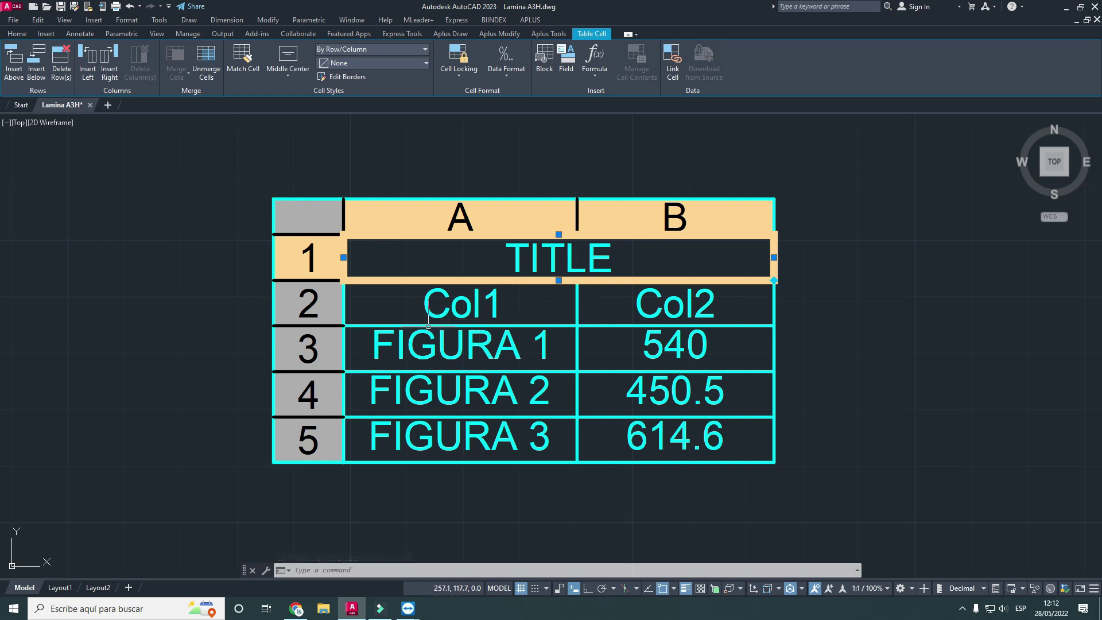
pyautogui.scroll(-2, 463, 323)
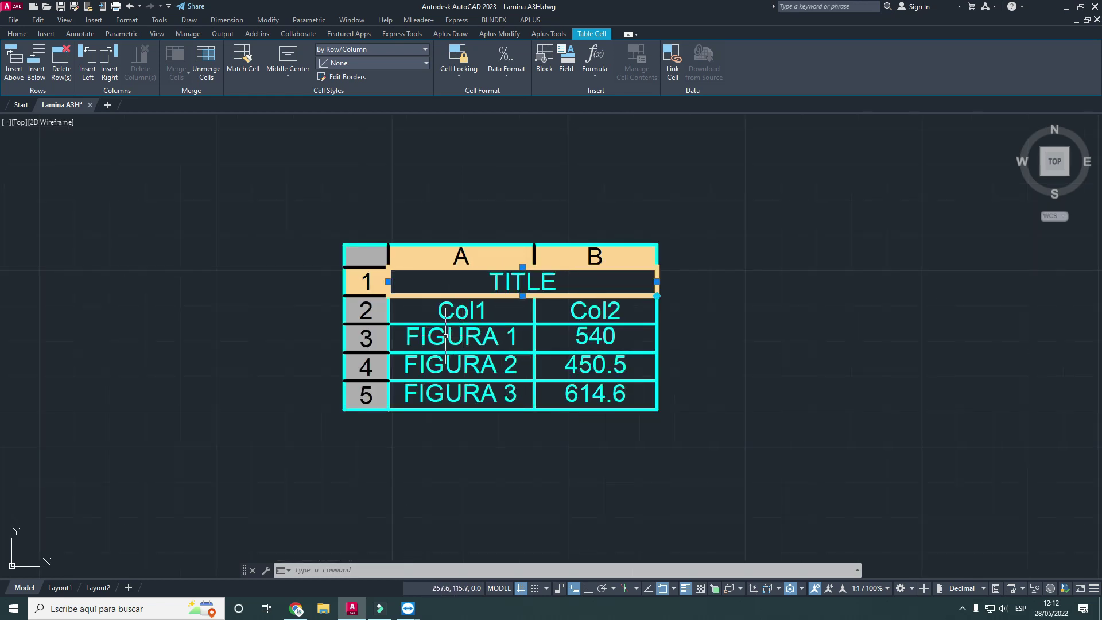
pyautogui.click(443, 339)
pyautogui.scroll(-4, 580, 349)
pyautogui.scroll(-2, 501, 317)
pyautogui.moveTo(365, 211); pyautogui.dragTo(407, 285, button='middle')
pyautogui.scroll(3, 543, 394)
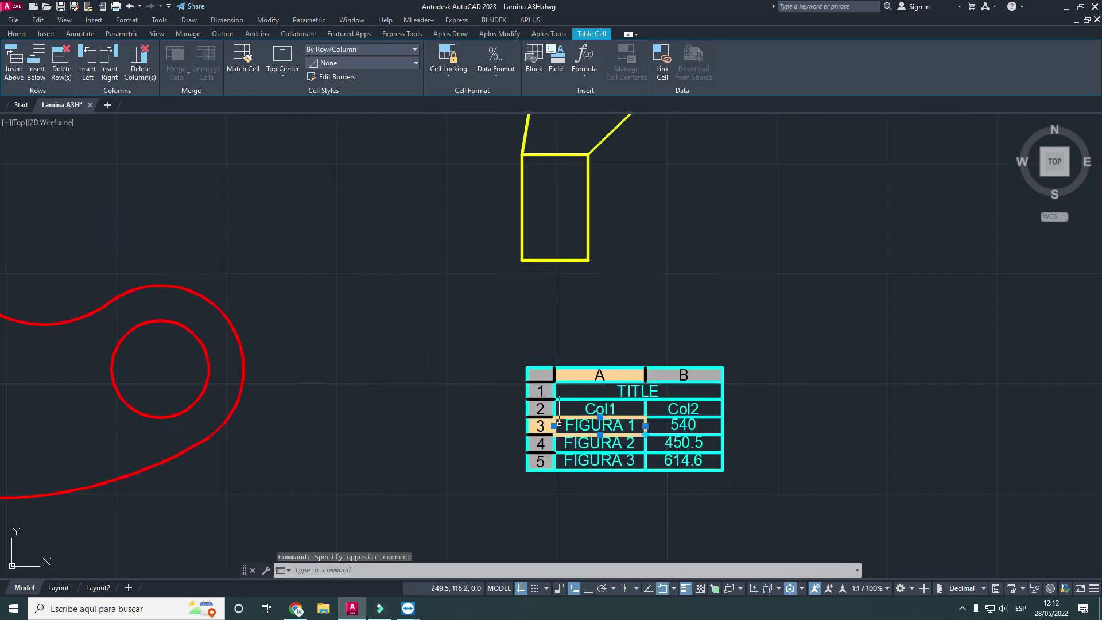
pyautogui.scroll(3, 683, 452)
pyautogui.scroll(-4, 689, 370)
pyautogui.moveTo(613, 388); pyautogui.dragTo(589, 423, button='middle')
pyautogui.scroll(3, 589, 423)
pyautogui.click(593, 421)
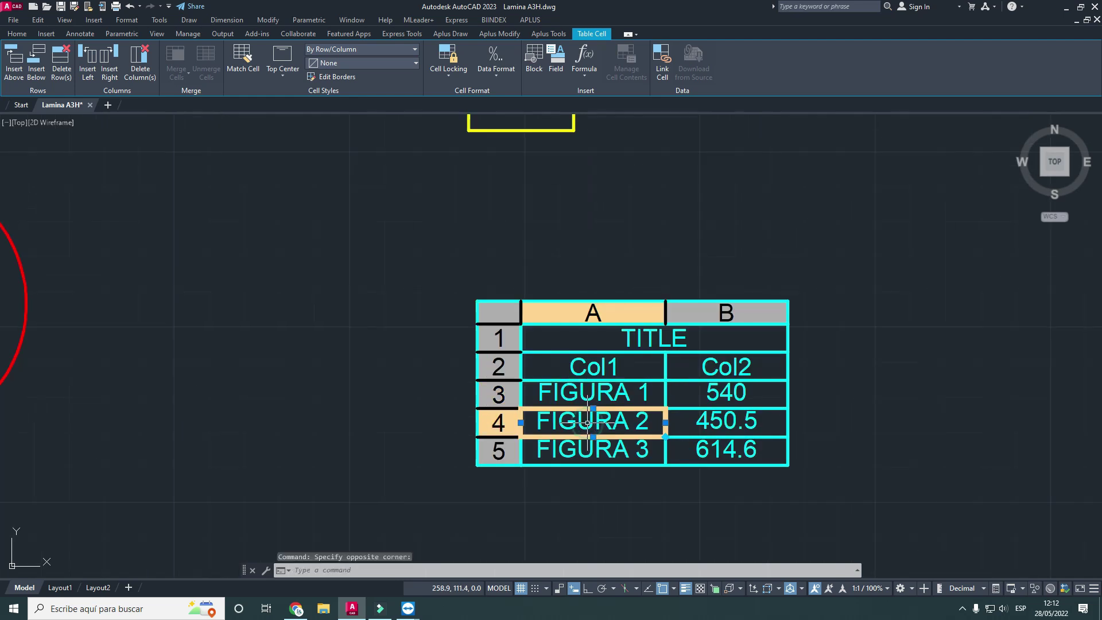
pyautogui.scroll(-4, 591, 422)
pyautogui.scroll(-2, 533, 472)
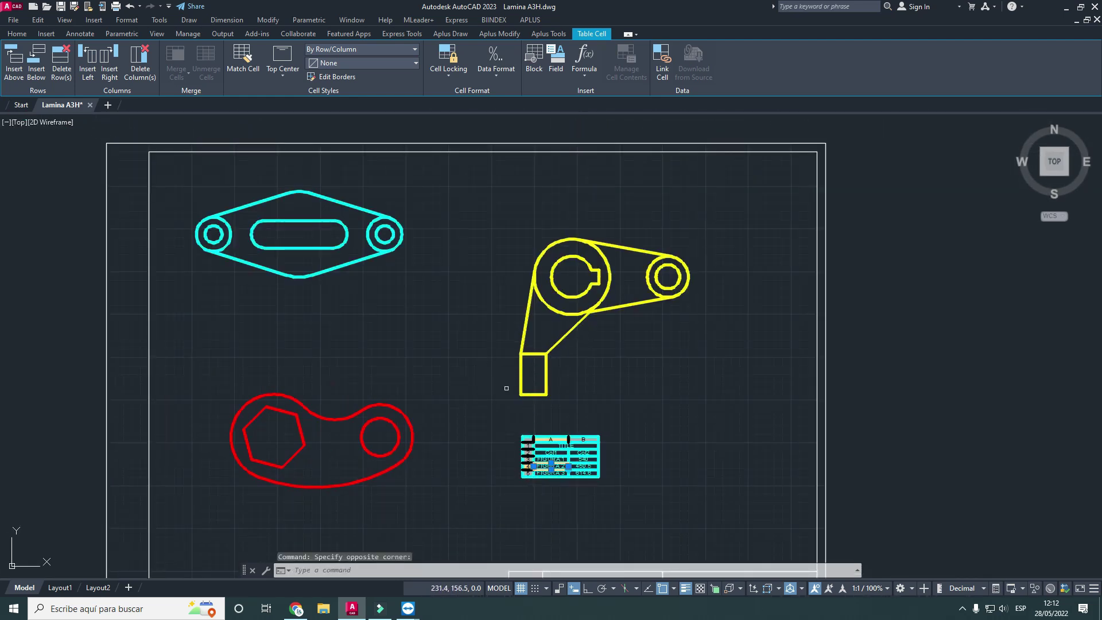
pyautogui.scroll(2, 541, 454)
pyautogui.moveTo(578, 474); pyautogui.dragTo(614, 407, button='middle')
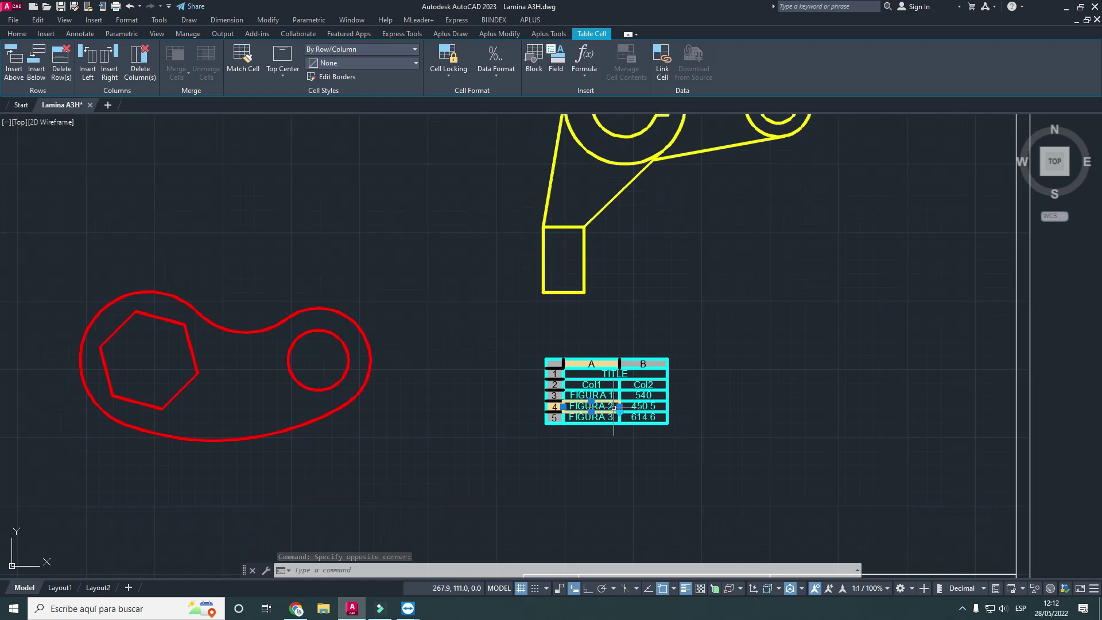
pyautogui.scroll(2, 551, 456)
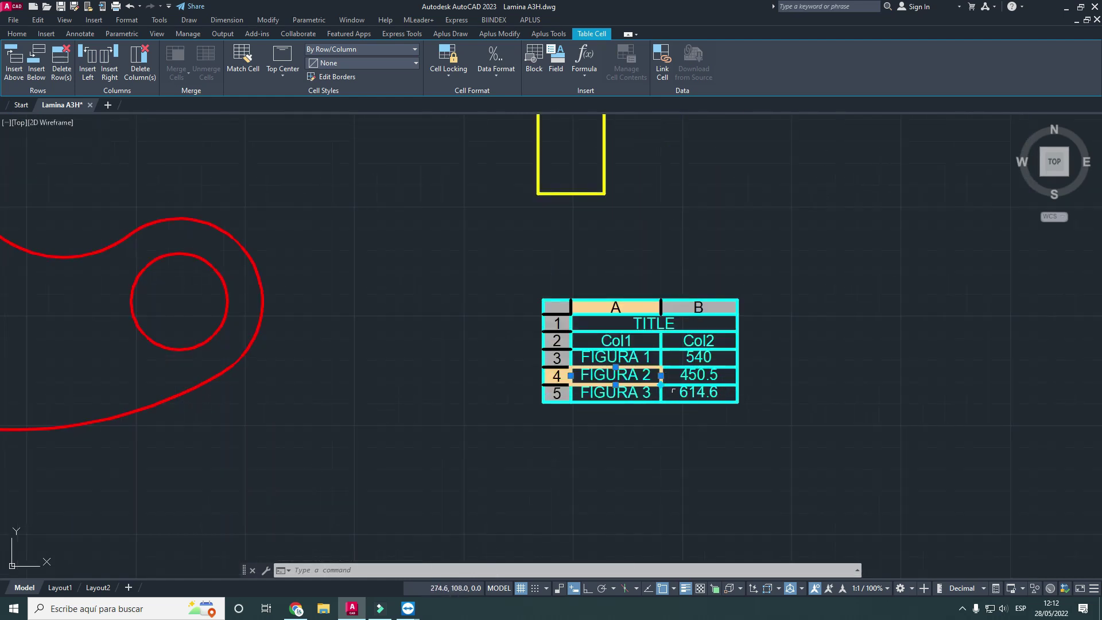
pyautogui.scroll(-2, 576, 426)
pyautogui.scroll(-2, 504, 460)
pyautogui.scroll(4, 505, 453)
pyautogui.scroll(2, 526, 396)
pyautogui.click(526, 396)
pyautogui.scroll(-4, 517, 488)
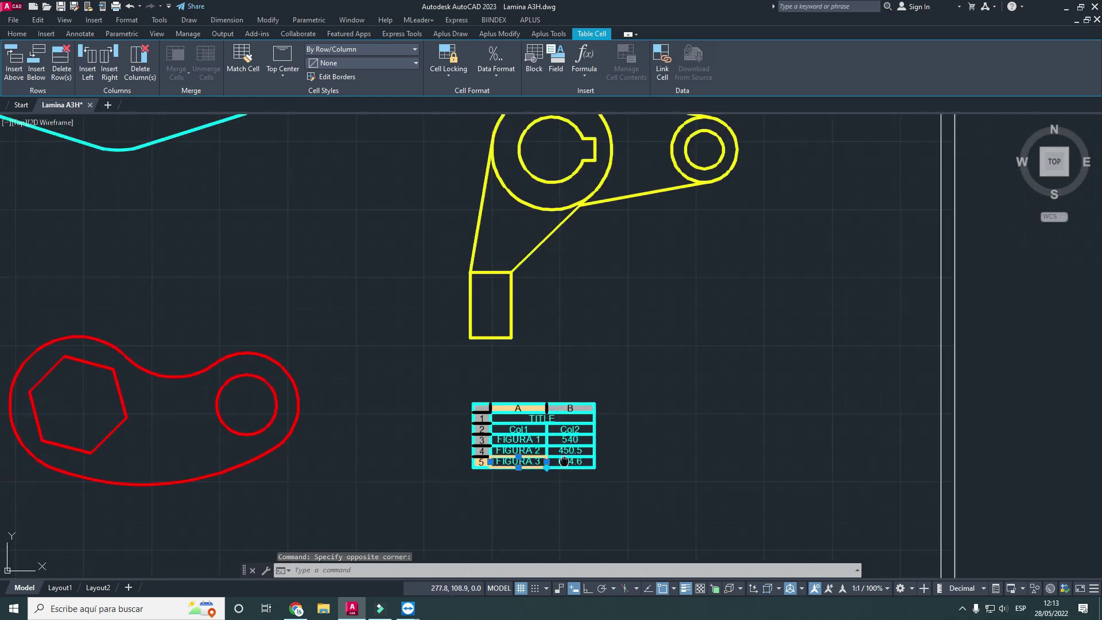
pyautogui.scroll(-2, 546, 488)
pyautogui.scroll(3, 536, 477)
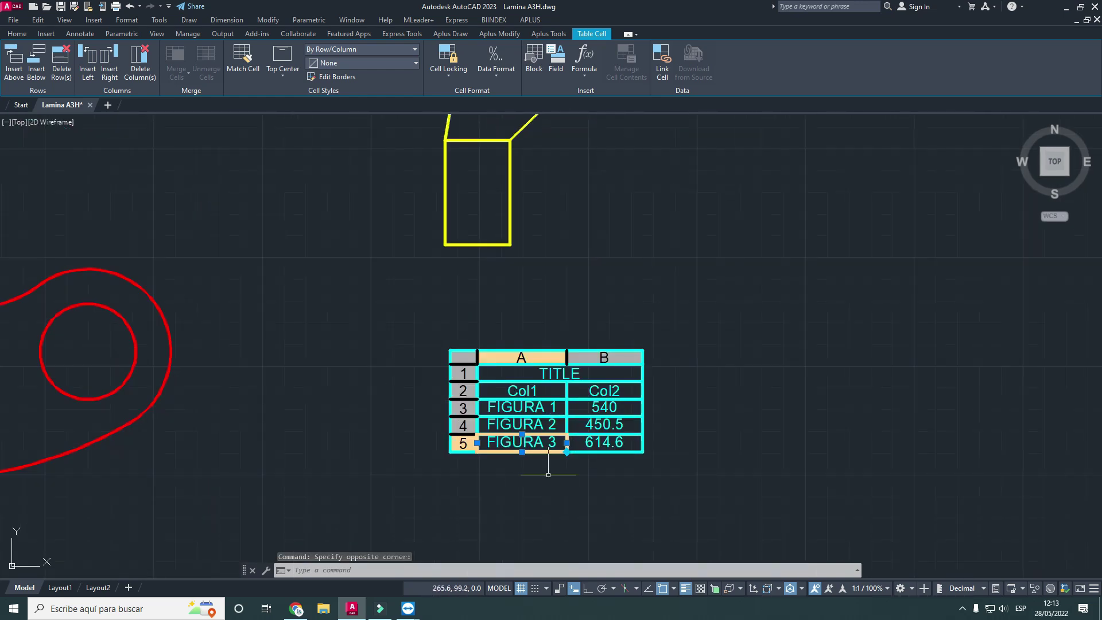
pyautogui.scroll(3, 545, 474)
pyautogui.press('Escape')
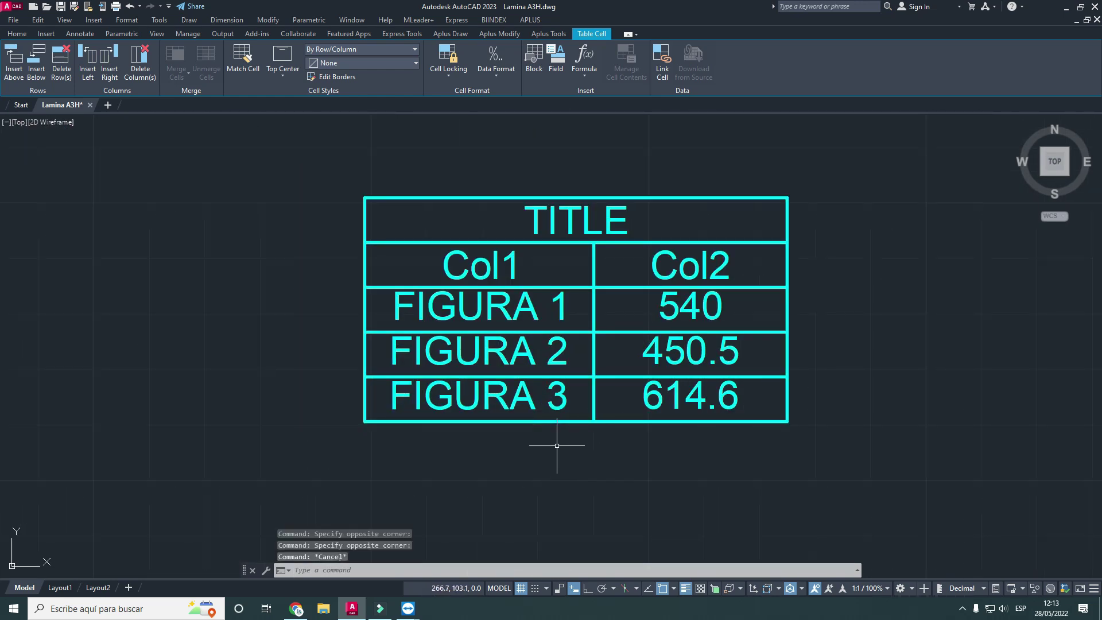
pyautogui.scroll(-1, 509, 425)
pyautogui.scroll(-3, 472, 400)
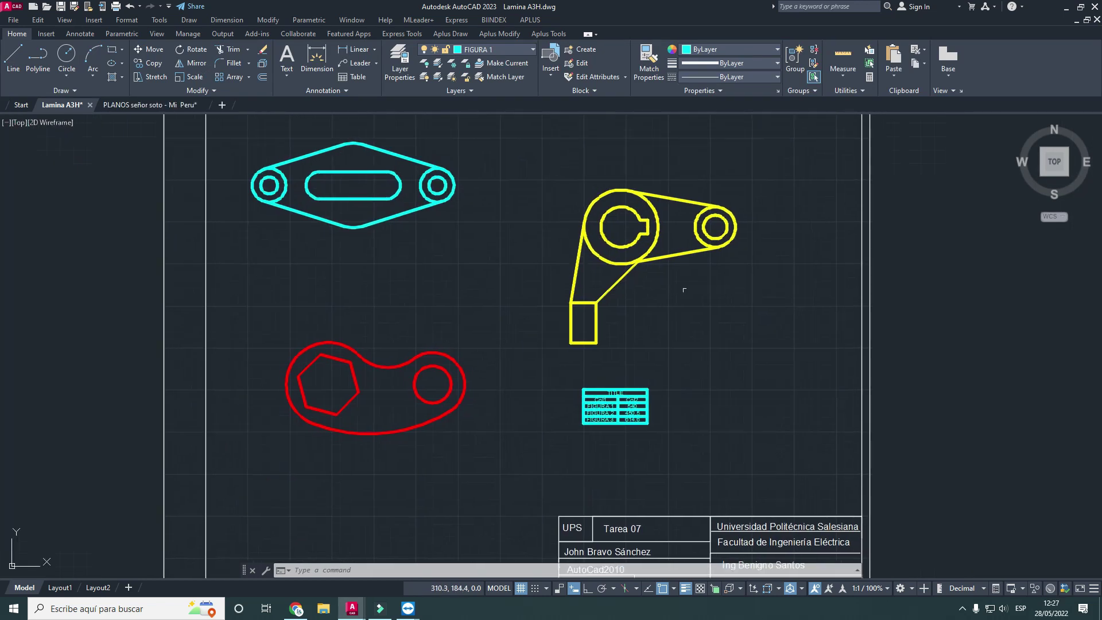
pyautogui.scroll(1, 701, 293)
pyautogui.scroll(-1, 738, 307)
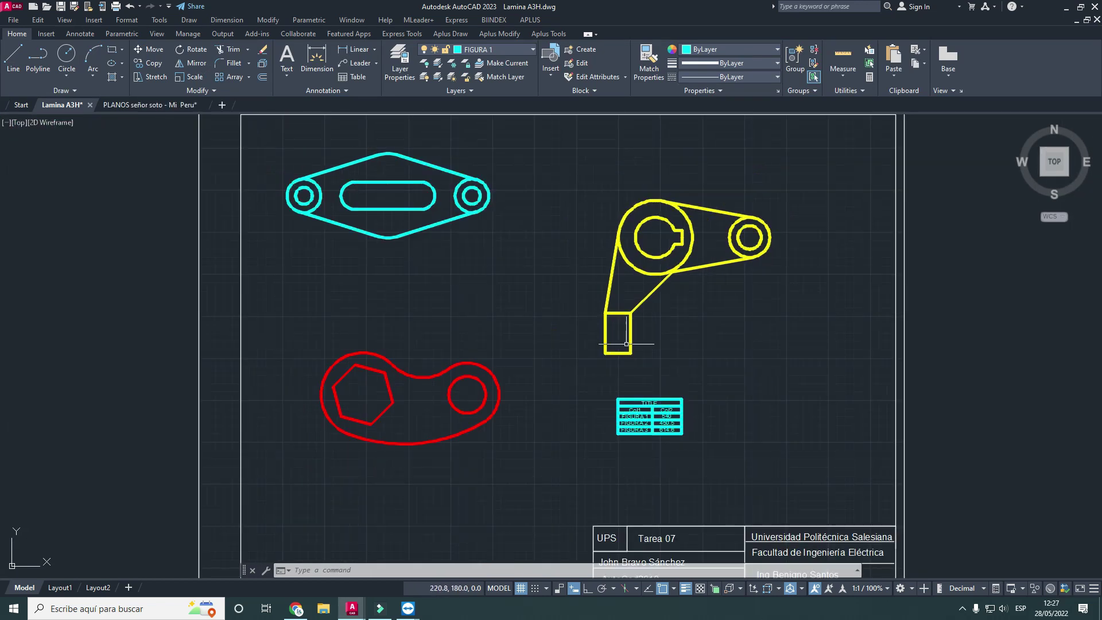
# Step: Delete the merged TITLE row so Col1 and Col2 head the three figure values
pyautogui.scroll(5, 702, 469)
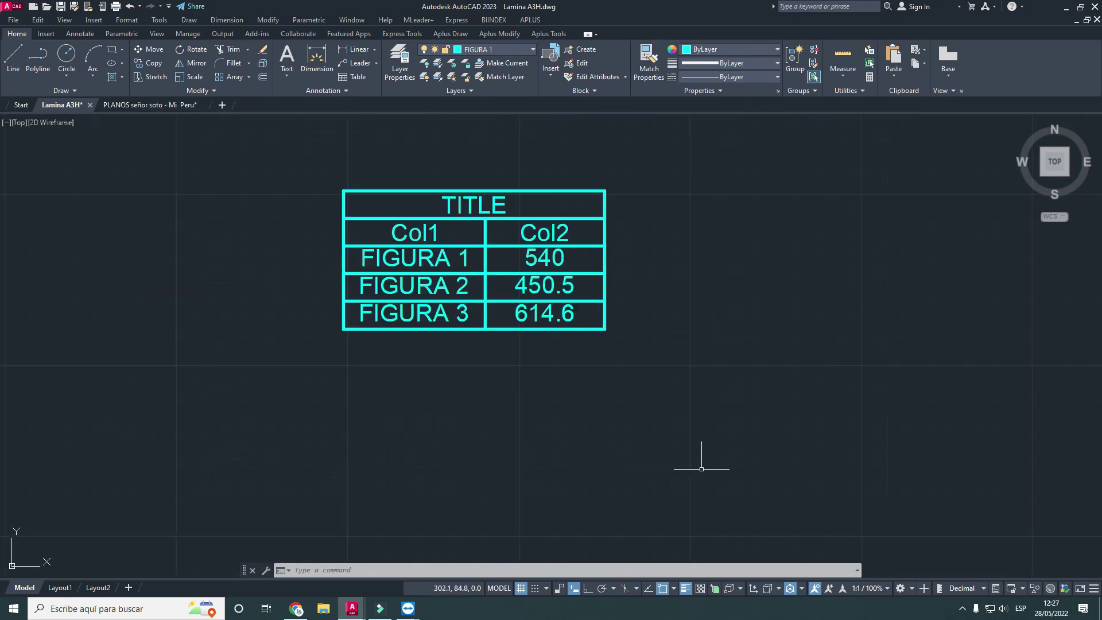
pyautogui.click(459, 202)
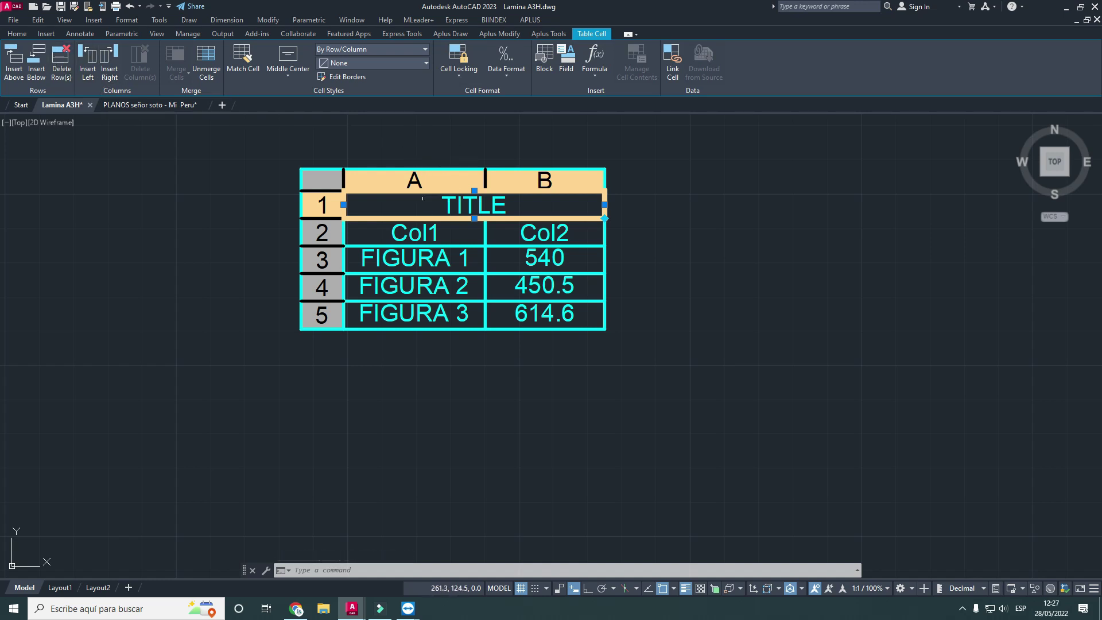
pyautogui.click(388, 178)
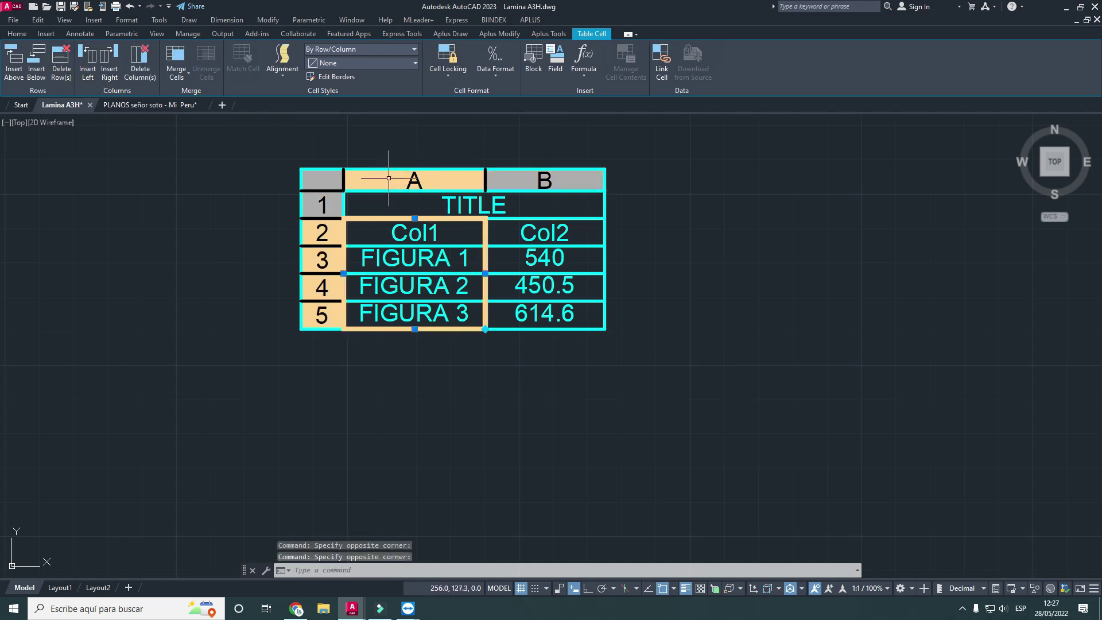
pyautogui.click(452, 204)
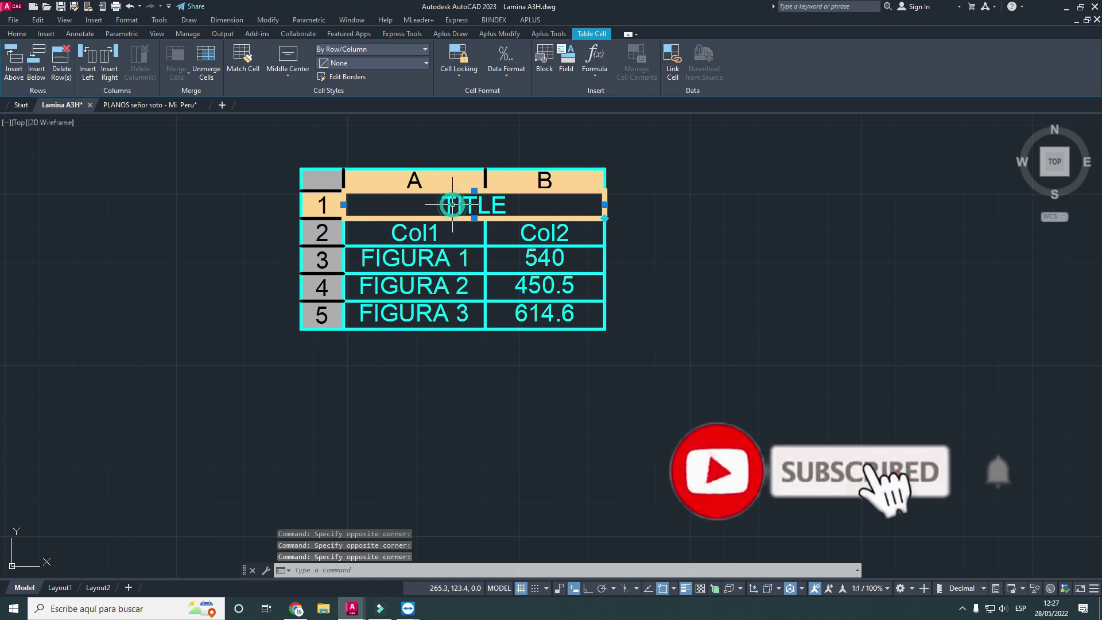
pyautogui.click(433, 178)
pyautogui.click(461, 201)
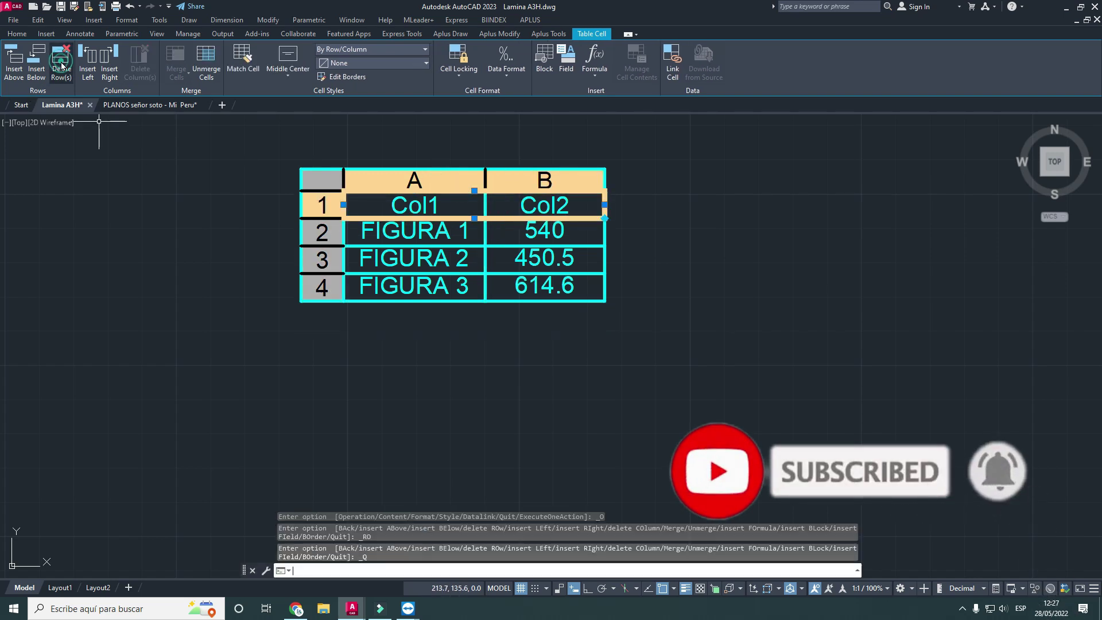
pyautogui.click(62, 57)
pyautogui.press('Escape')
pyautogui.press('Escape')
pyautogui.scroll(2, 429, 204)
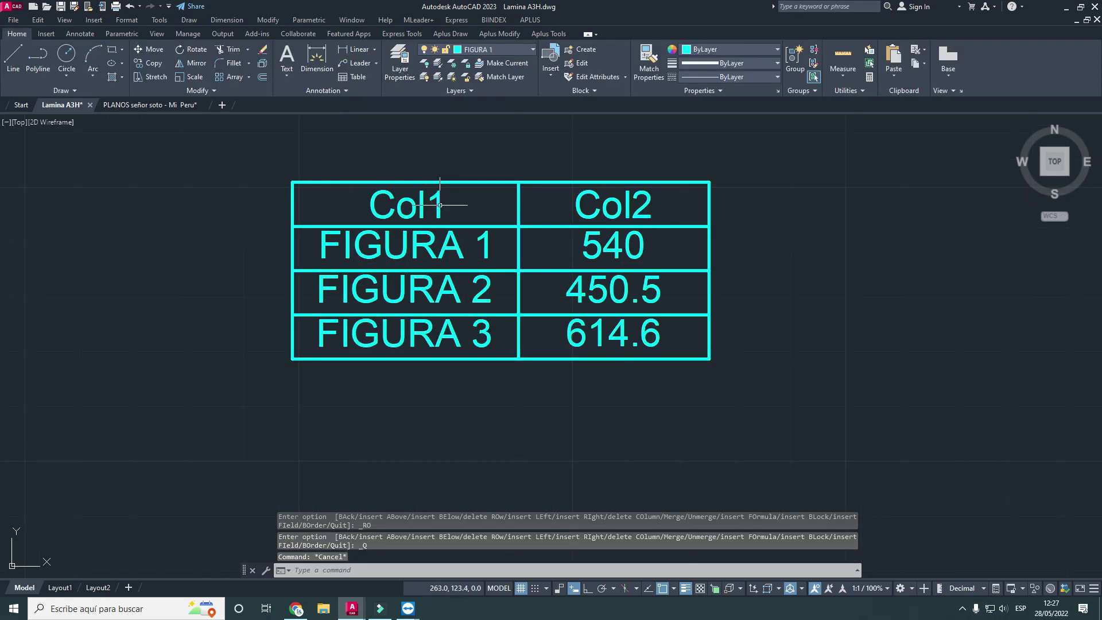
pyautogui.scroll(-2, 574, 339)
# Step: Export the selected FIGURA table as Table1.csv to the Desktop
pyautogui.scroll(-2, 545, 339)
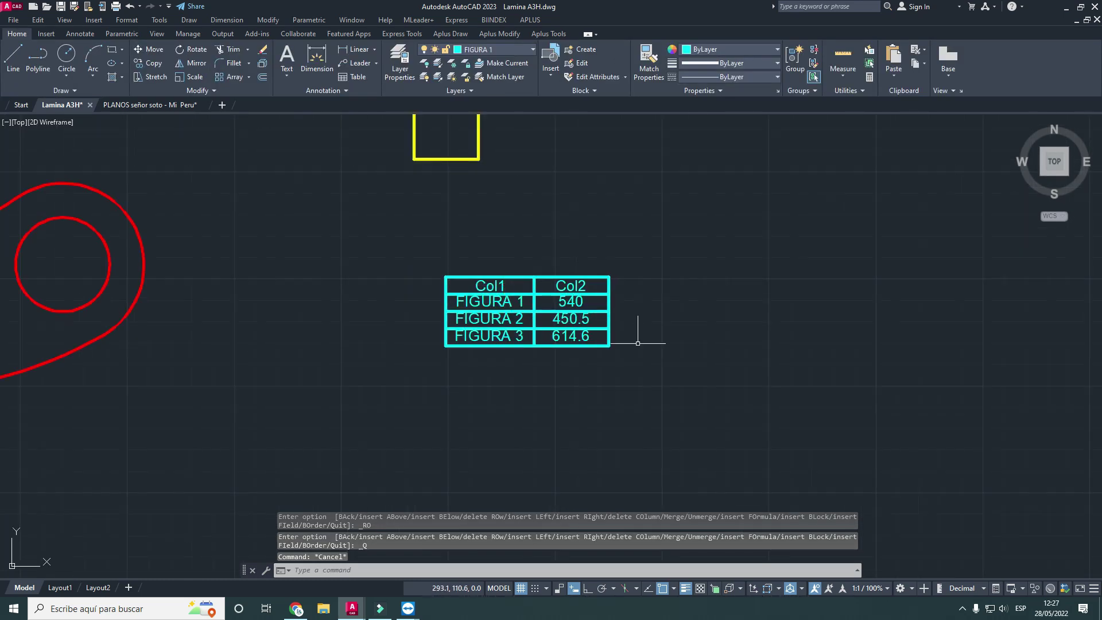
pyautogui.click(684, 379)
pyautogui.click(411, 234)
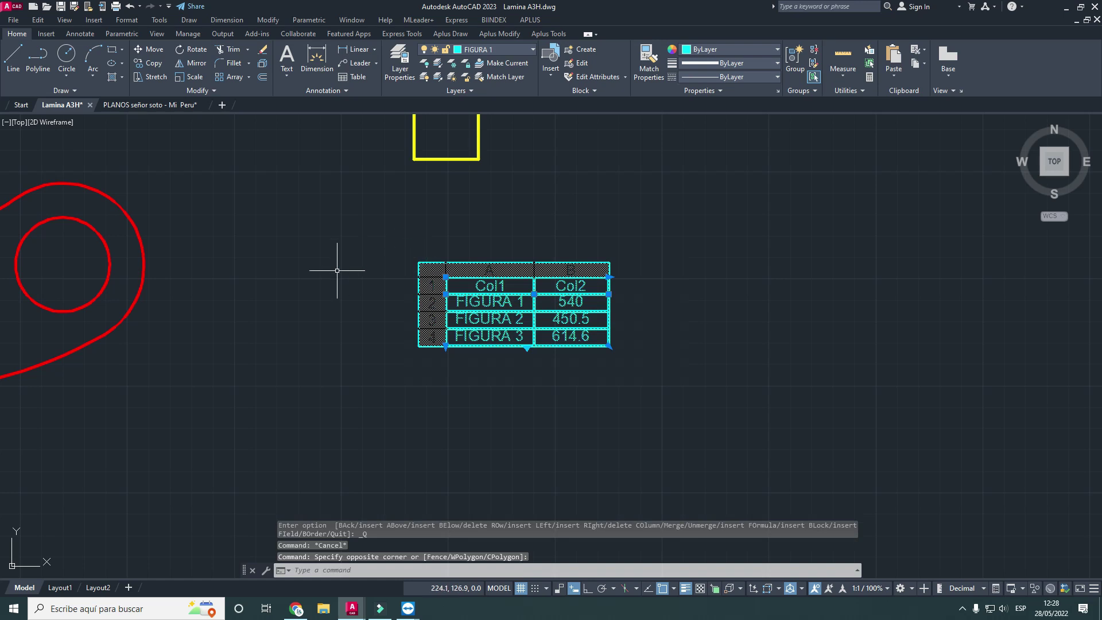
pyautogui.scroll(2, 334, 272)
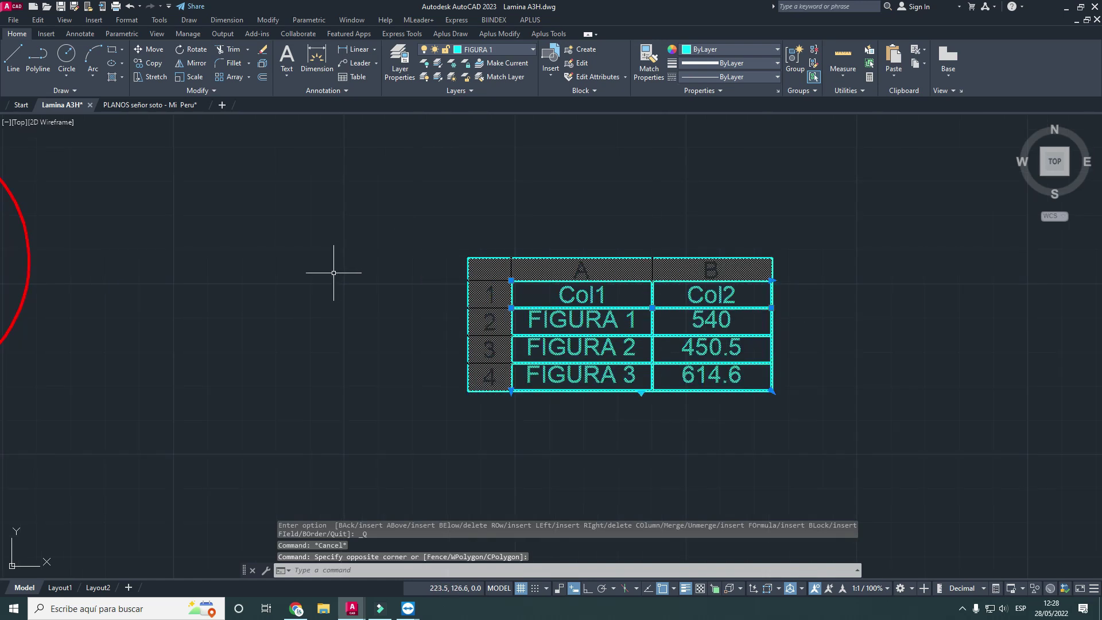
pyautogui.rightClick(348, 236)
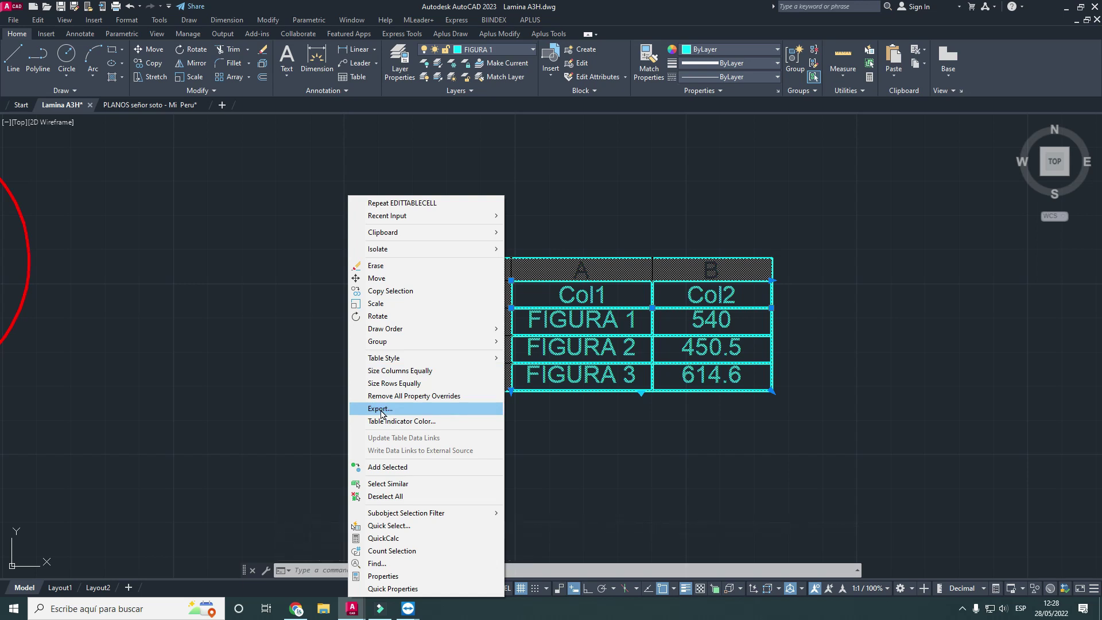
pyautogui.click(407, 409)
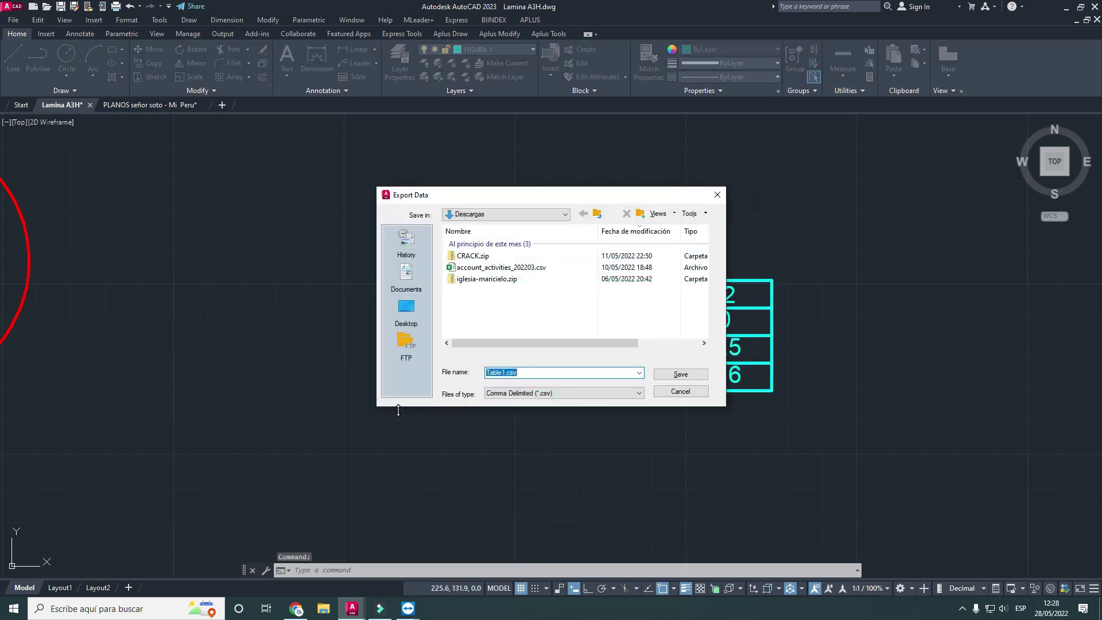
pyautogui.click(409, 316)
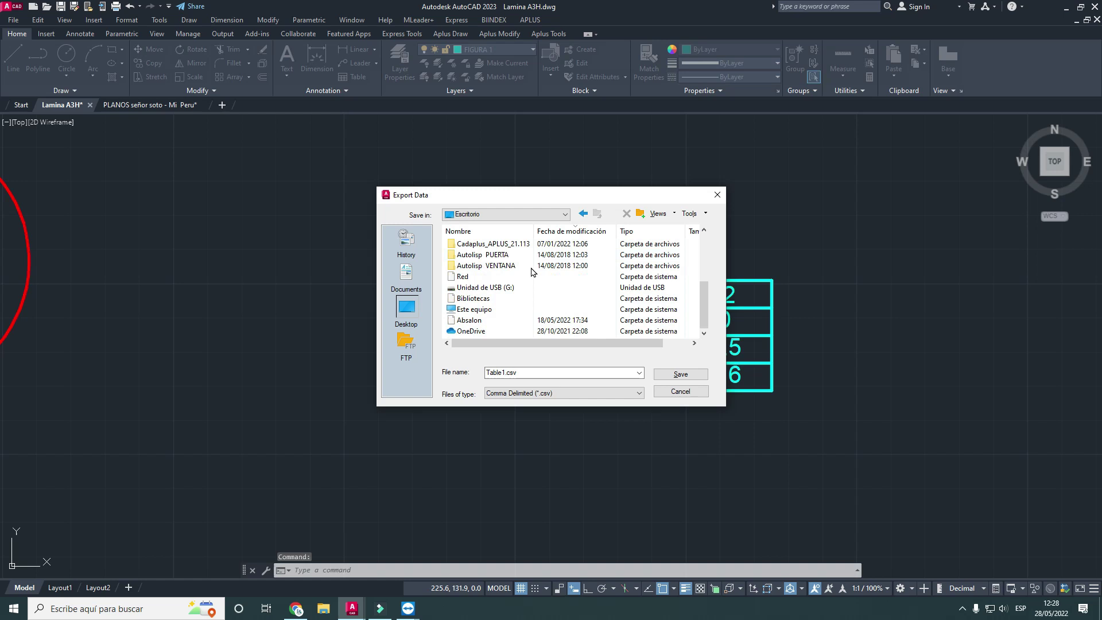
pyautogui.click(546, 371)
pyautogui.doubleClick(536, 373)
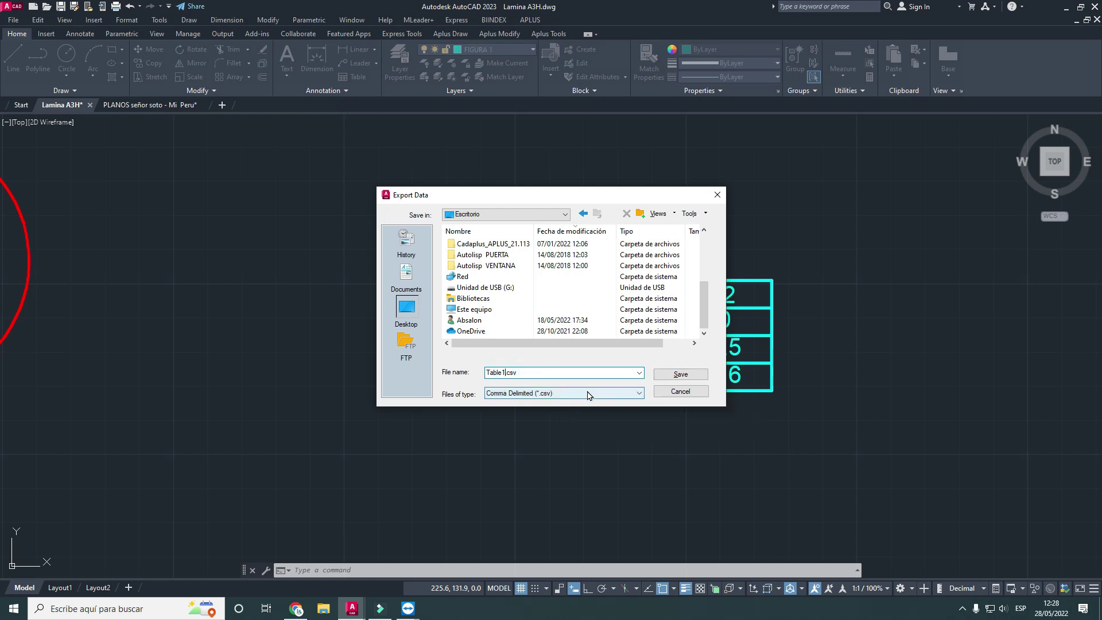
pyautogui.click(678, 376)
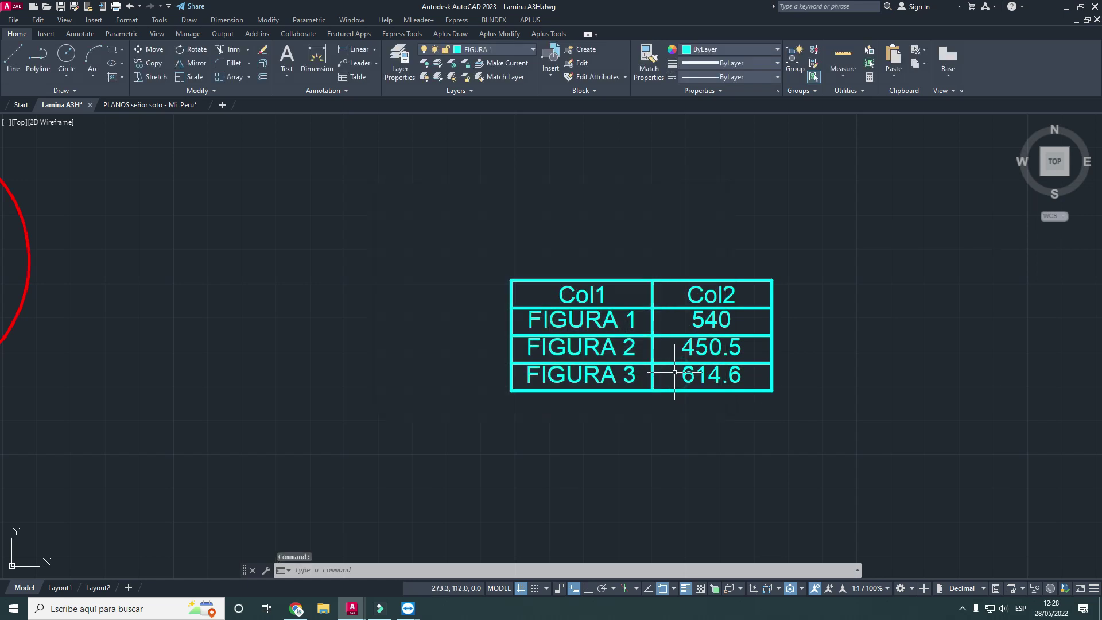
# Step: Minimize AutoCAD and open Table1.csv from the desktop
pyautogui.click(1068, 8)
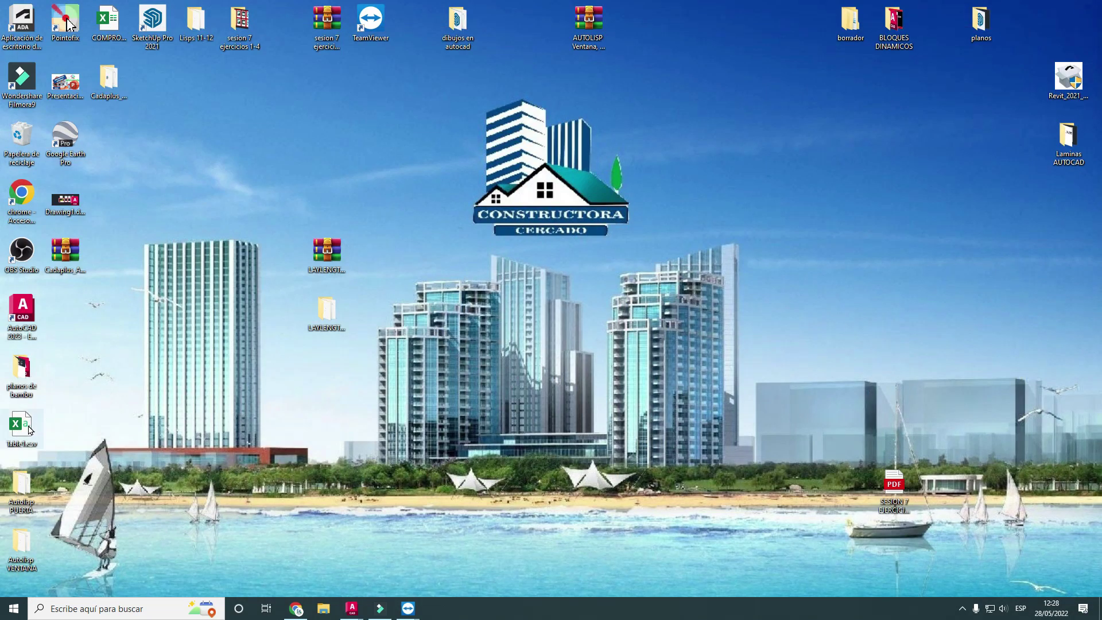
pyautogui.moveTo(37, 430)
pyautogui.mouseDown()
pyautogui.moveTo(312, 382)
pyautogui.moveTo(325, 369)
pyautogui.mouseUp()
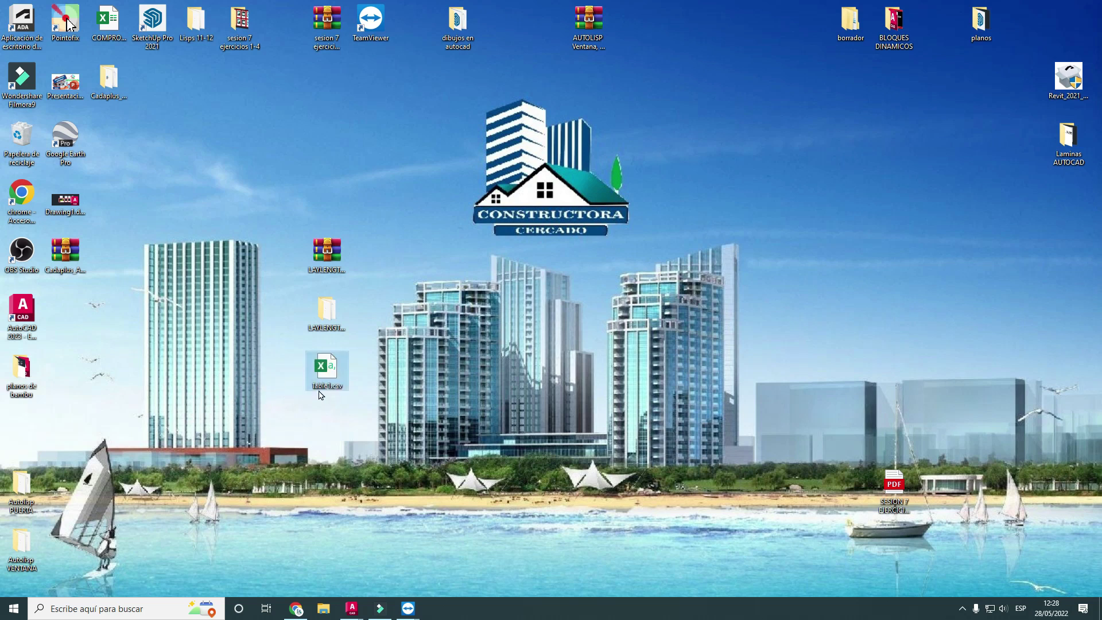
pyautogui.doubleClick(324, 368)
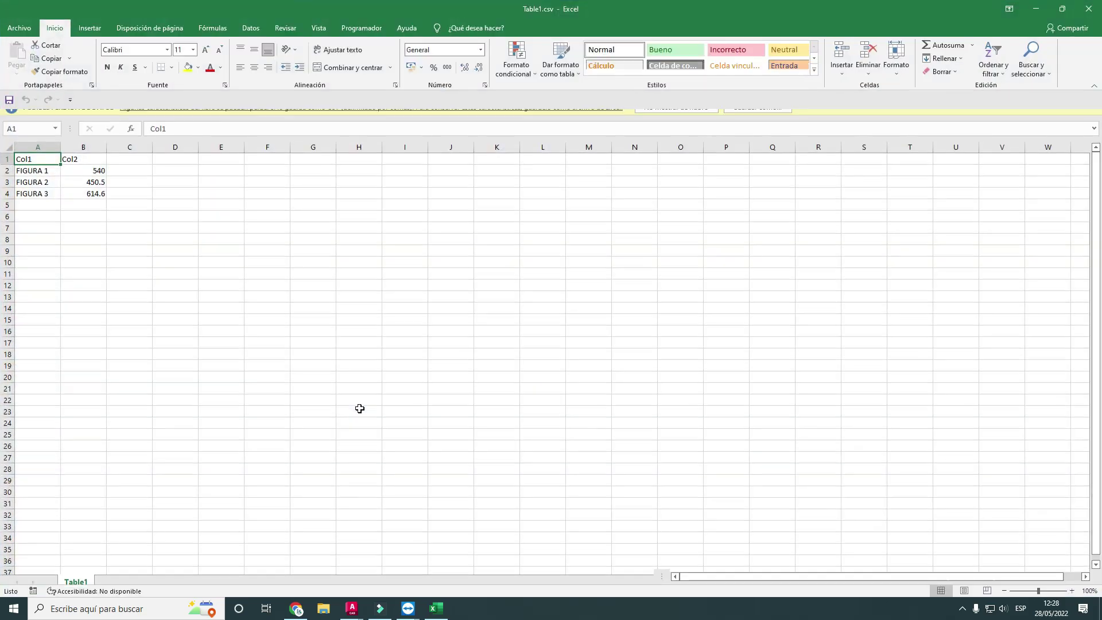
# Step: Dismiss the CSV data-loss warning and review the 540, 450.5, 614.6 lengths in A1:B4
pyautogui.click(75, 261)
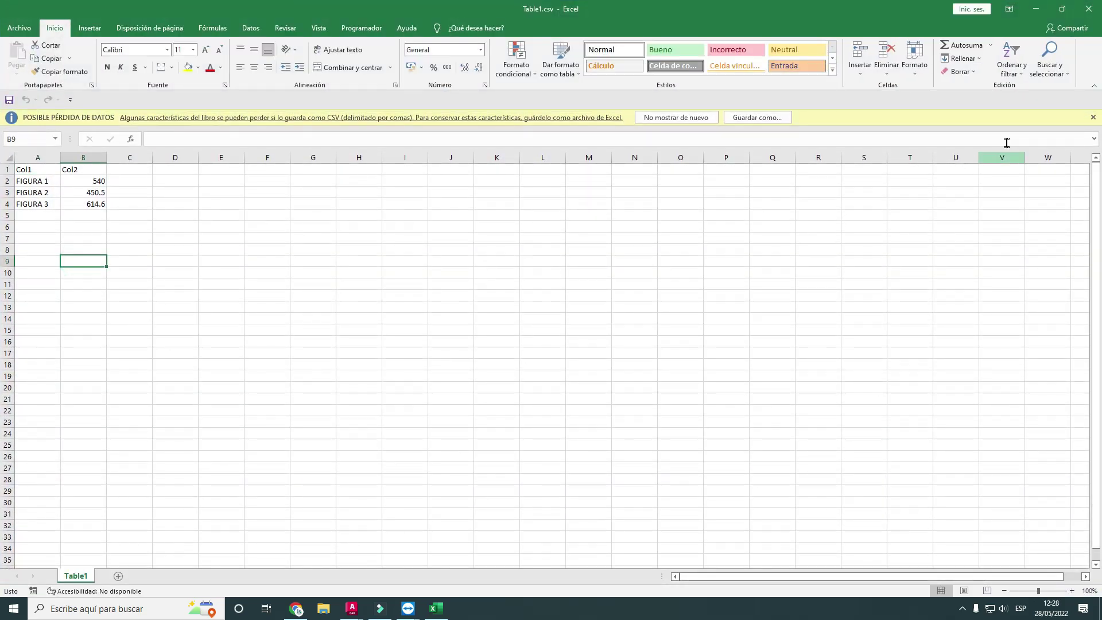
pyautogui.click(1094, 118)
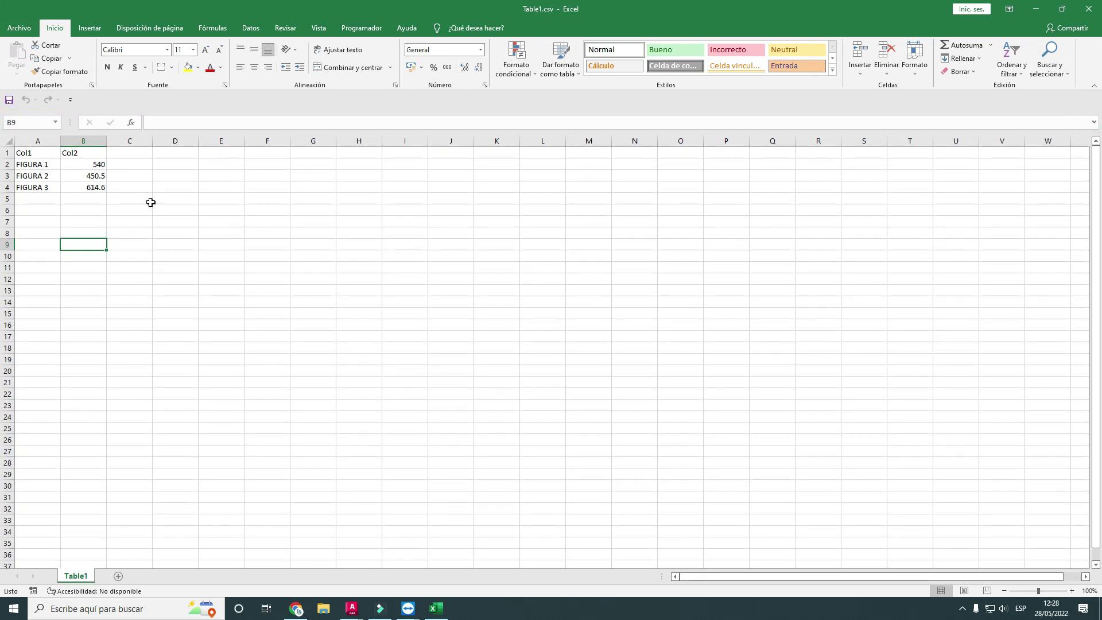
pyautogui.moveTo(28, 155); pyautogui.dragTo(115, 191)
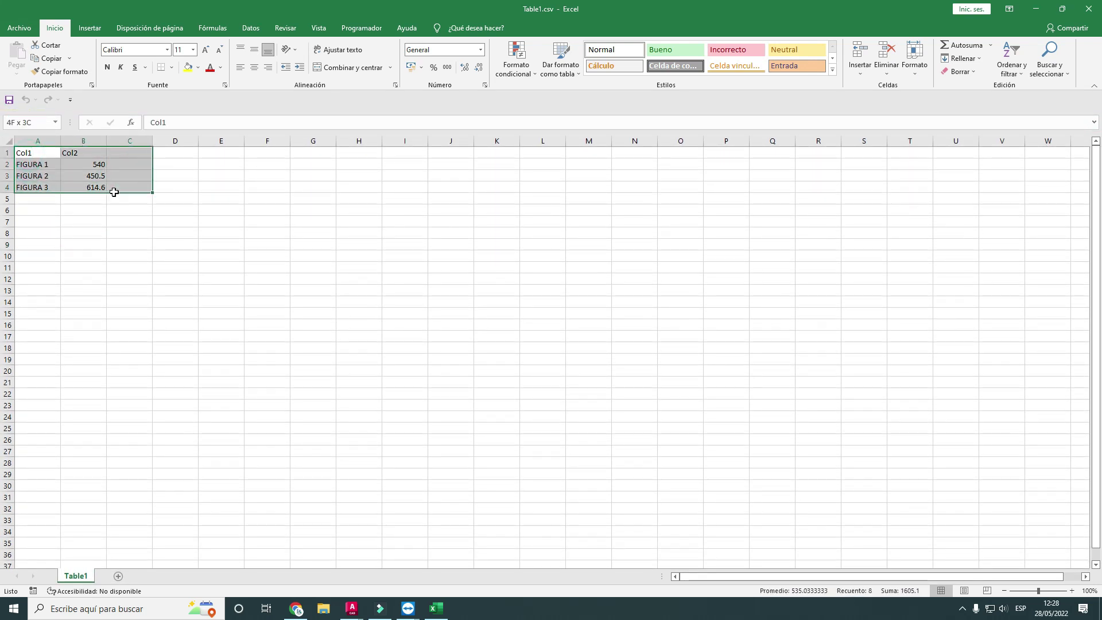
pyautogui.click(85, 221)
pyautogui.moveTo(44, 152); pyautogui.dragTo(97, 189)
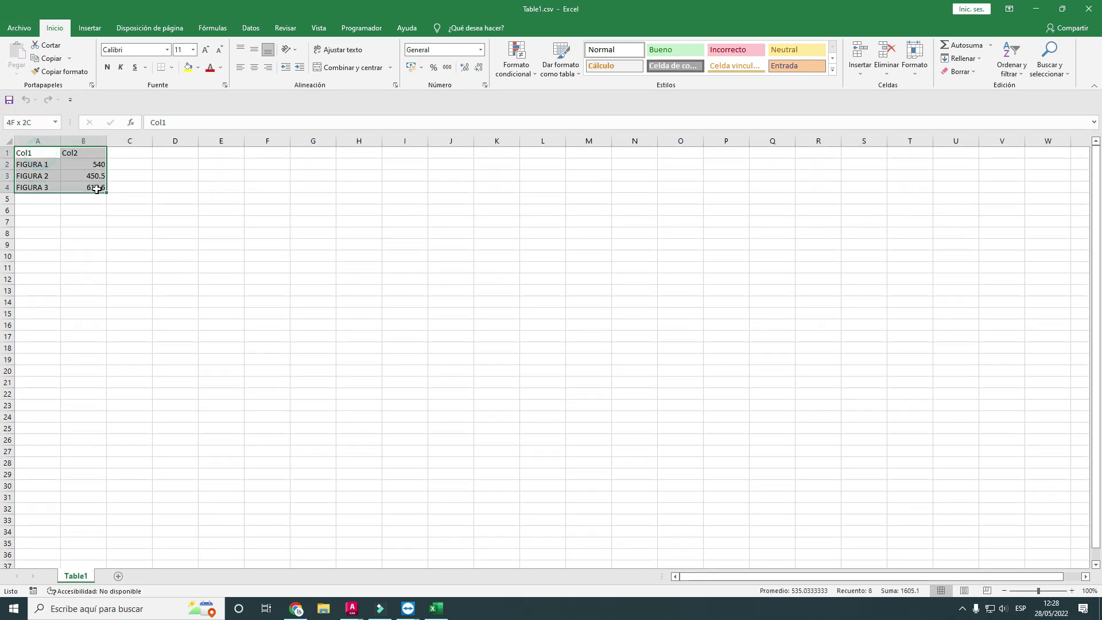
pyautogui.click(179, 231)
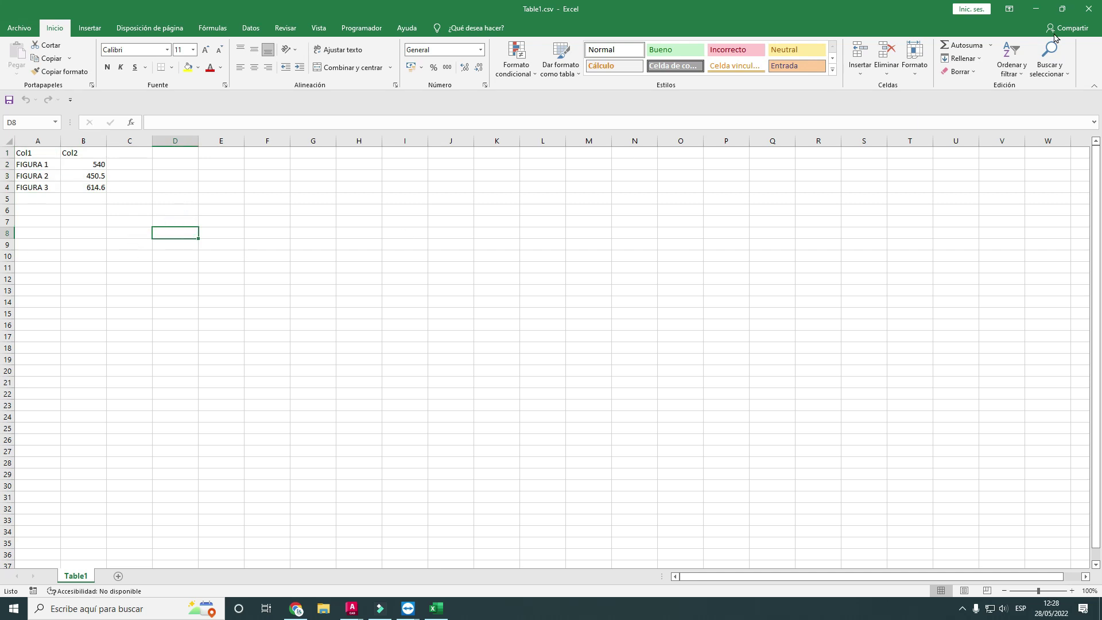
# Step: Close Excel and switch back to the PLANOS señor soto - Mi Peru drawing
pyautogui.click(1089, 9)
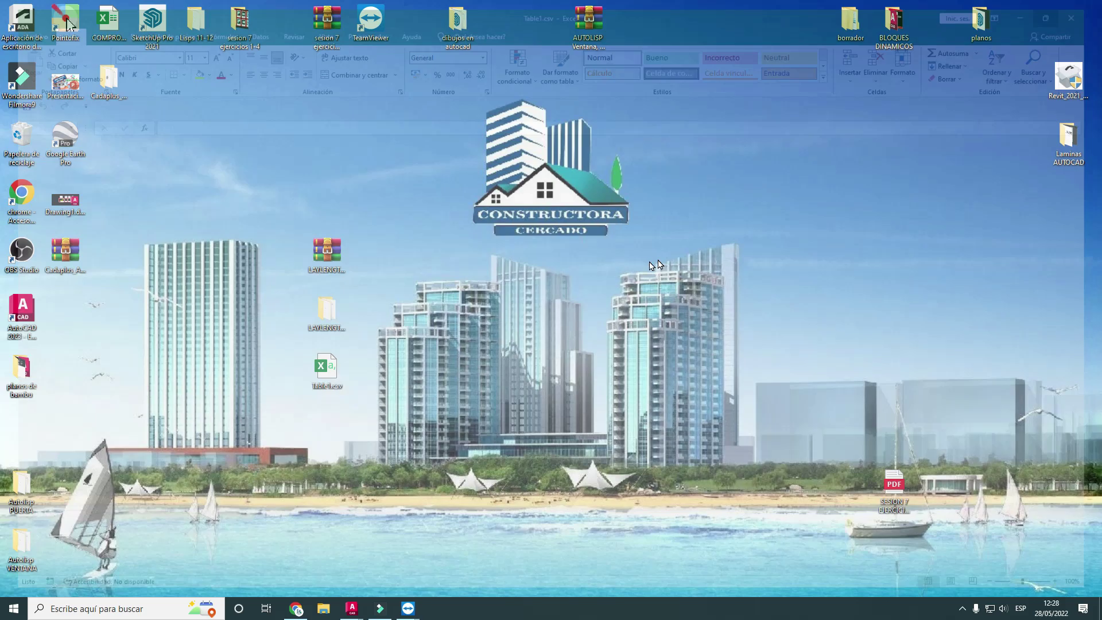
pyautogui.click(349, 609)
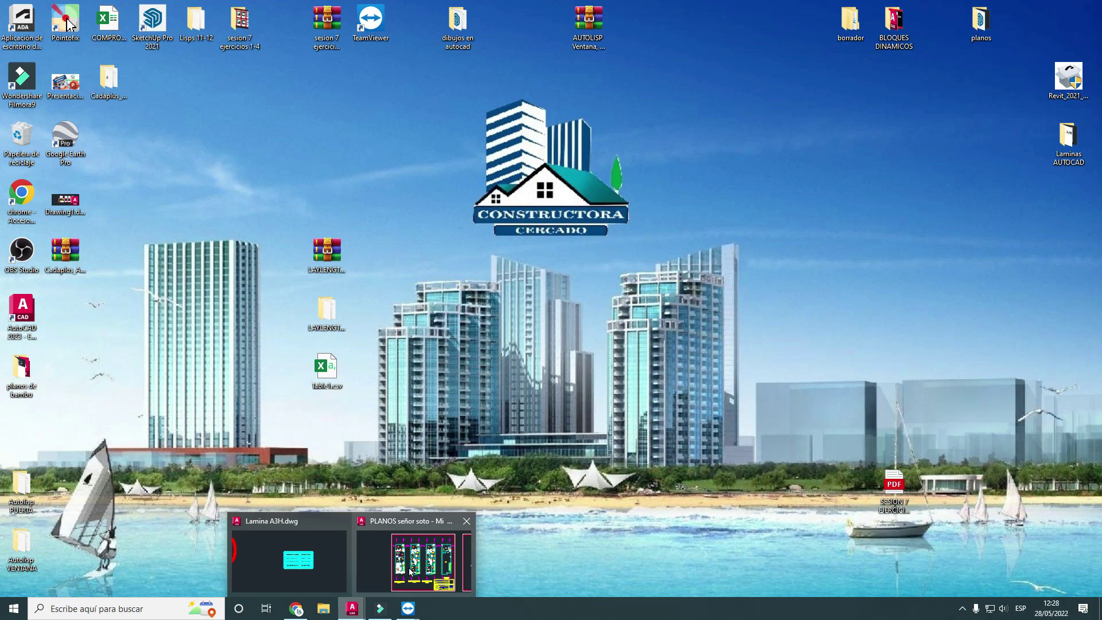
pyautogui.click(380, 564)
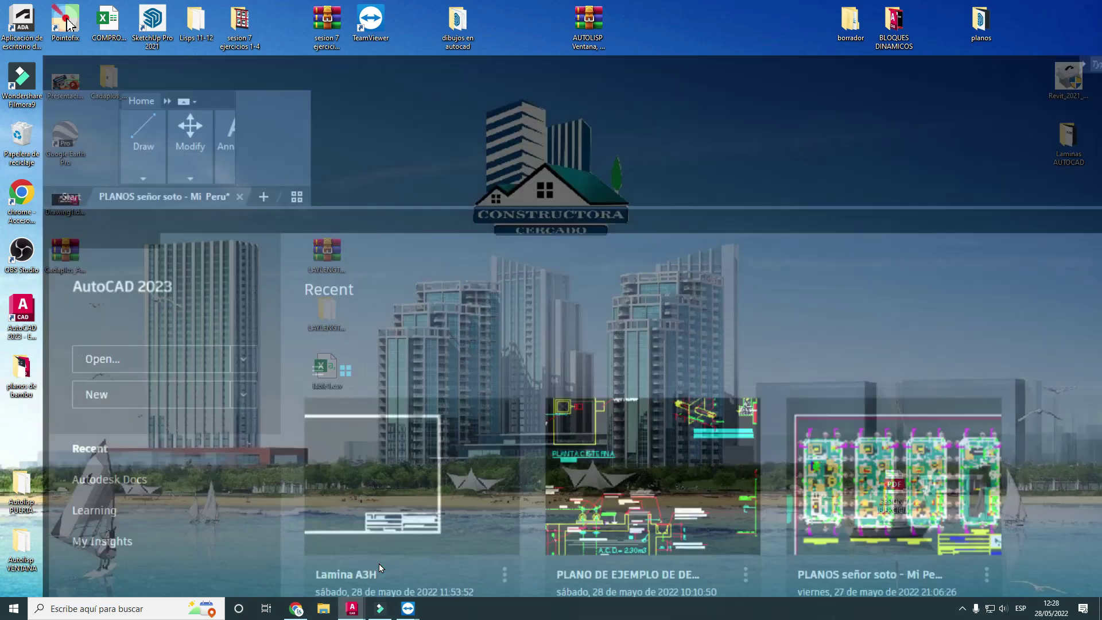
# Step: Zoom and pan onto the first three floor plans and look through the layers
pyautogui.scroll(-4, 507, 356)
pyautogui.moveTo(494, 358); pyautogui.dragTo(368, 335, button='middle')
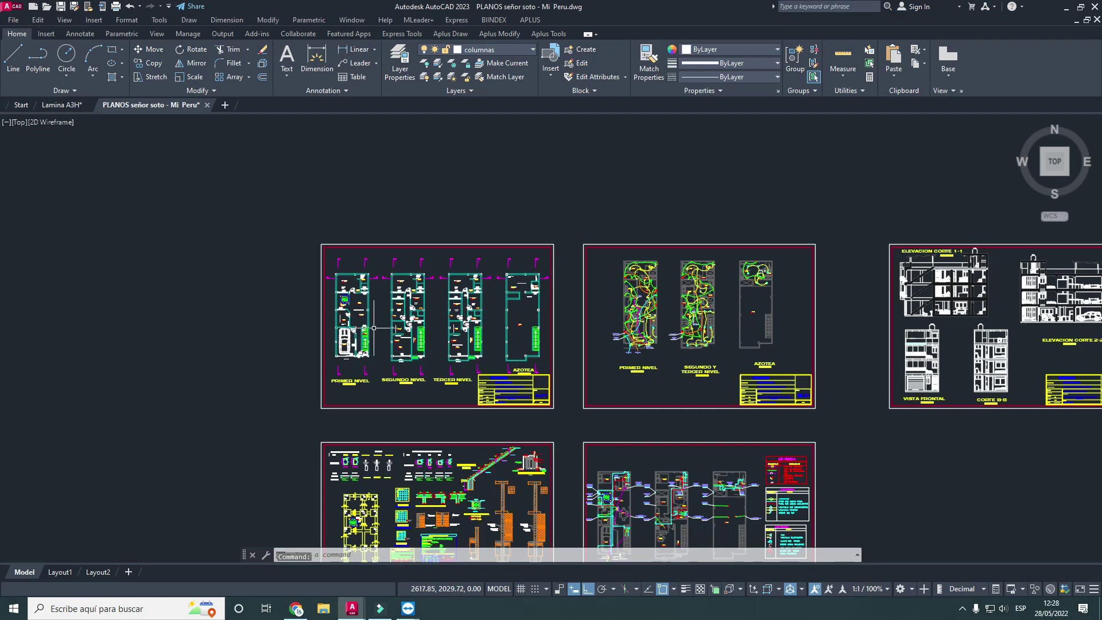
pyautogui.scroll(4, 368, 335)
pyautogui.scroll(2, 379, 288)
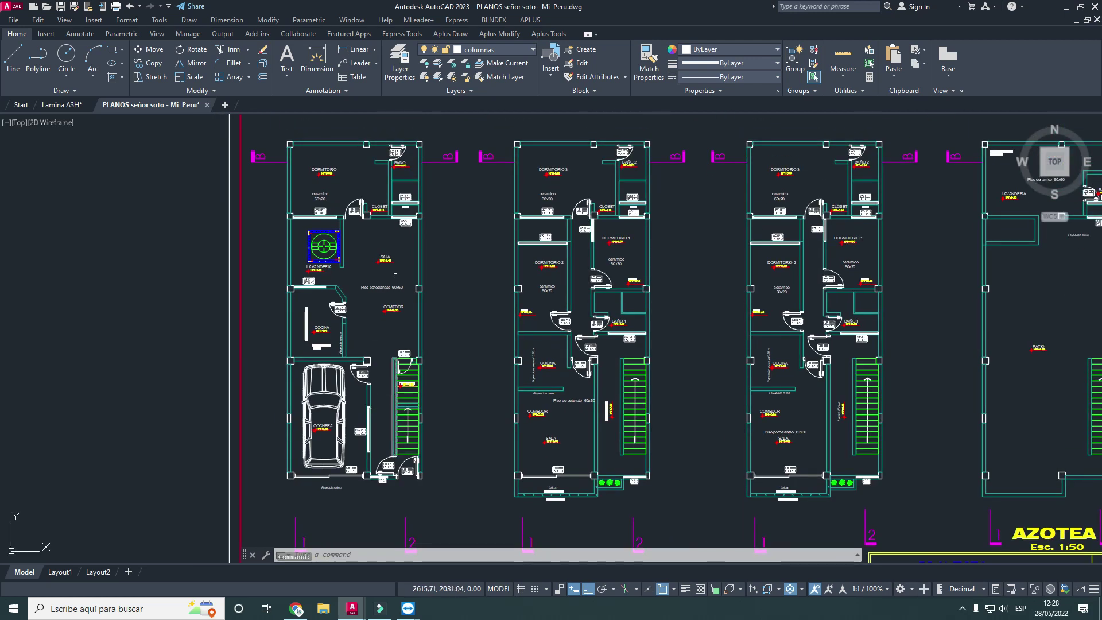
pyautogui.scroll(2, 344, 276)
pyautogui.moveTo(382, 258)
pyautogui.mouseDown(button='middle')
pyautogui.moveTo(396, 250)
pyautogui.moveTo(400, 267)
pyautogui.mouseUp(button='middle')
pyautogui.scroll(-2, 396, 250)
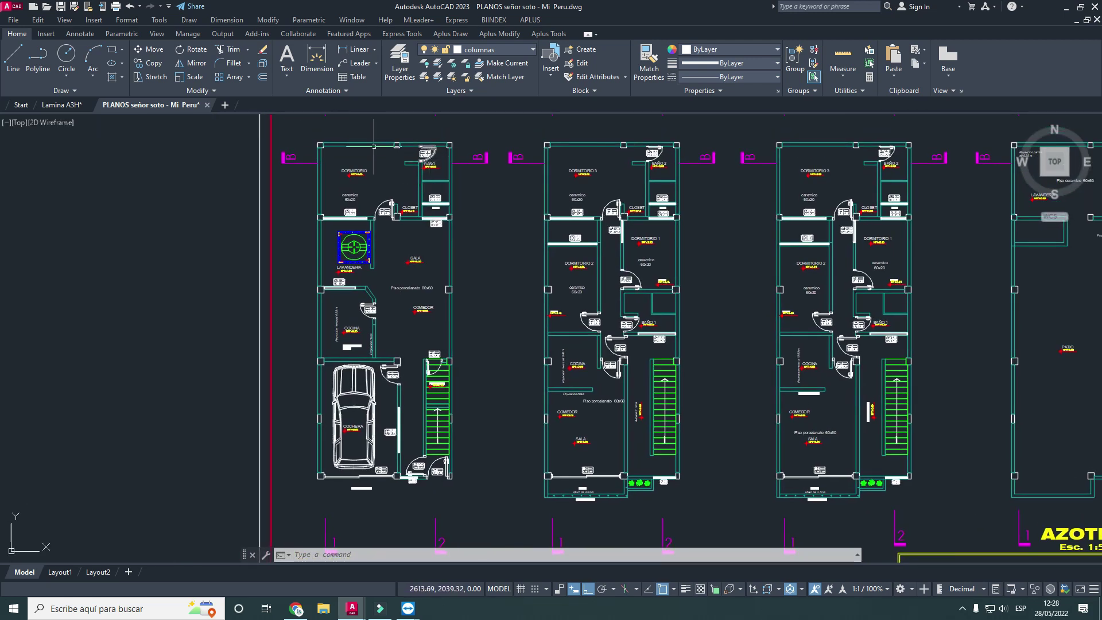
pyautogui.click(463, 51)
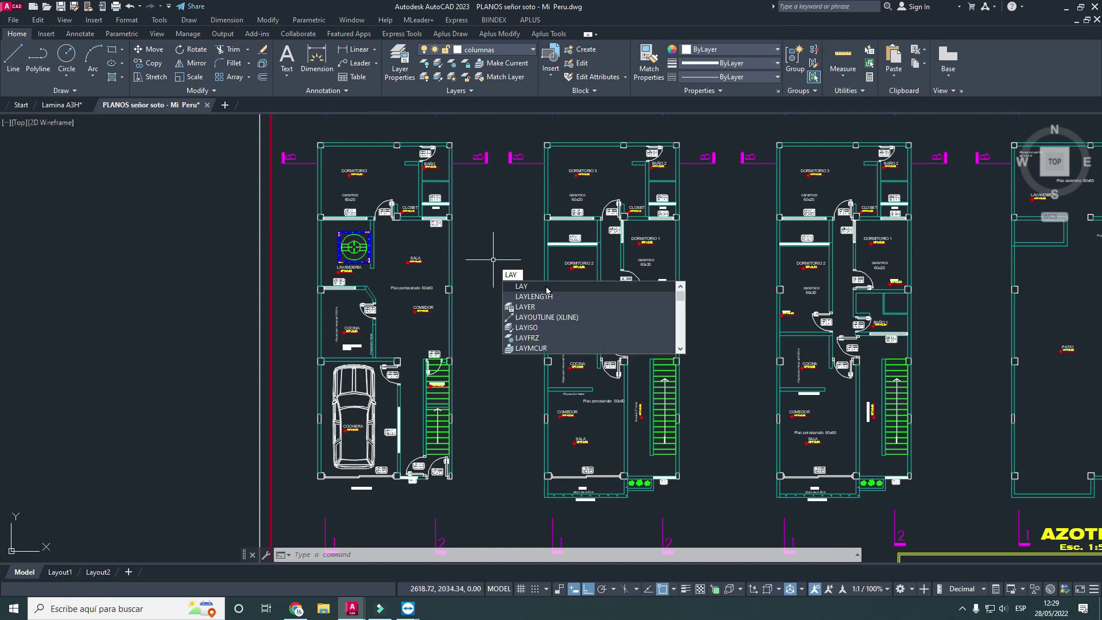
# Step: Run LAYLENGTH on the first floor plan and place its length table left of the sheets
pyautogui.moveTo(368, 189); pyautogui.dragTo(445, 199, button='middle')
pyautogui.write('lay')
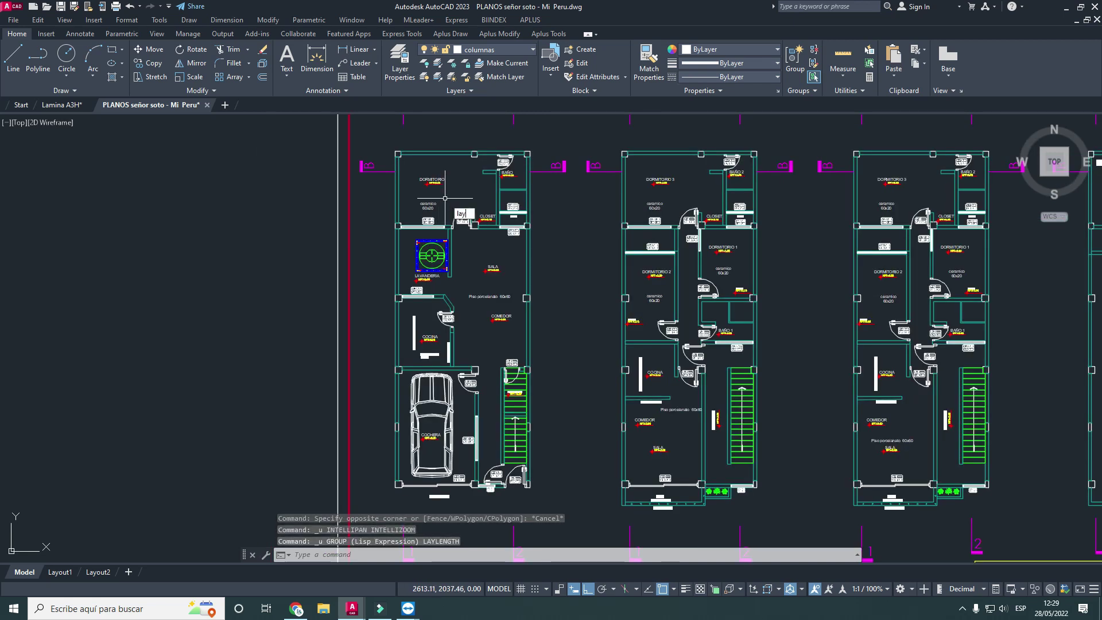
pyautogui.click(483, 235)
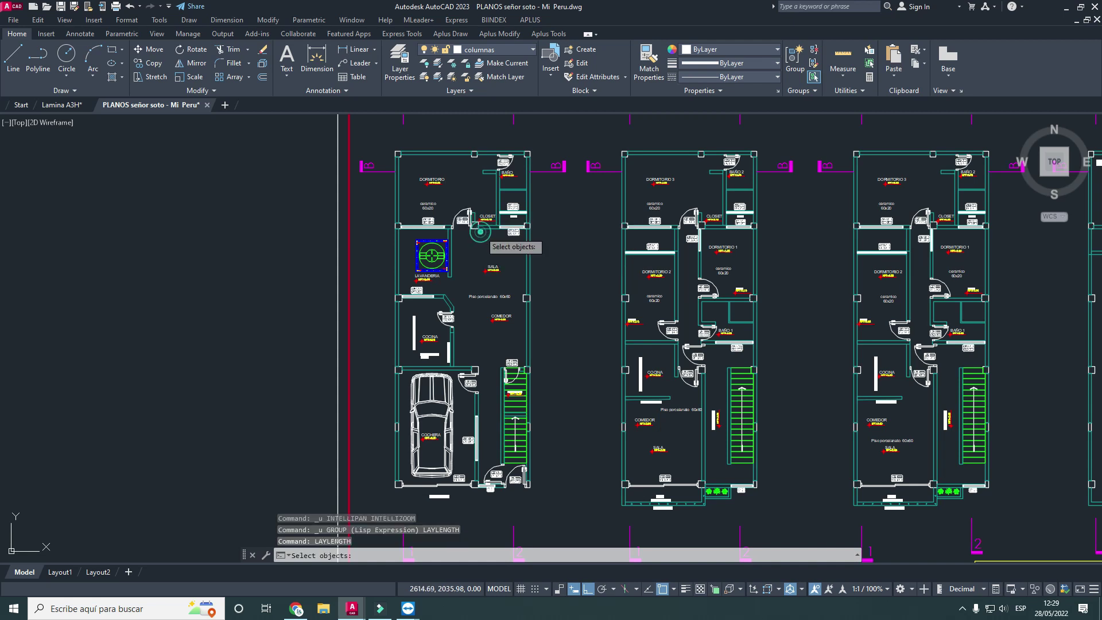
pyautogui.click(376, 131)
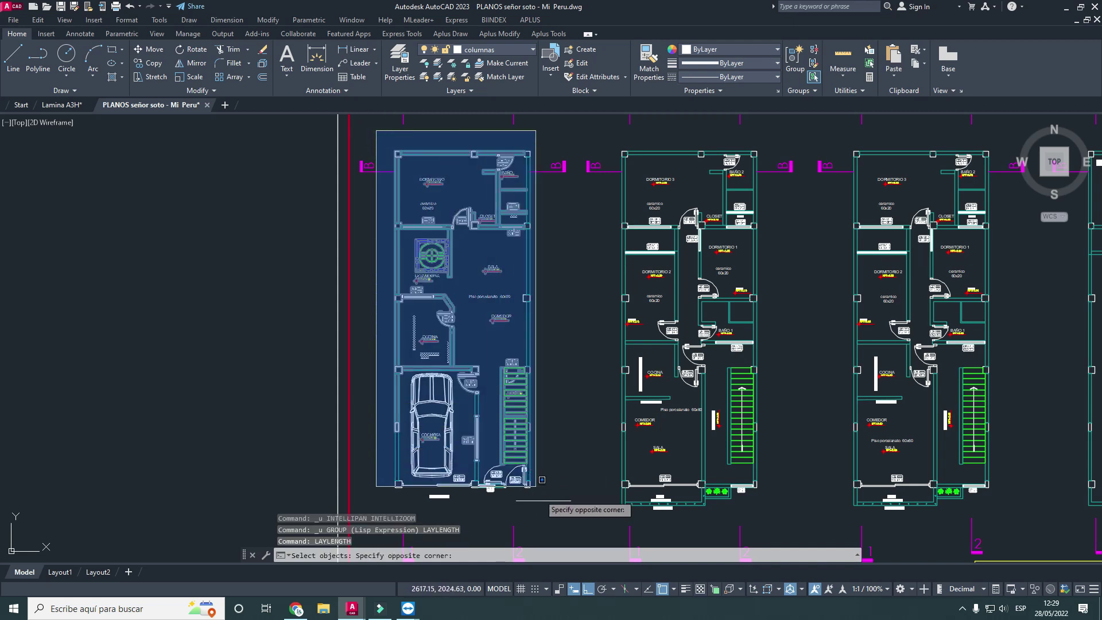
pyautogui.click(541, 518)
pyautogui.press('Return')
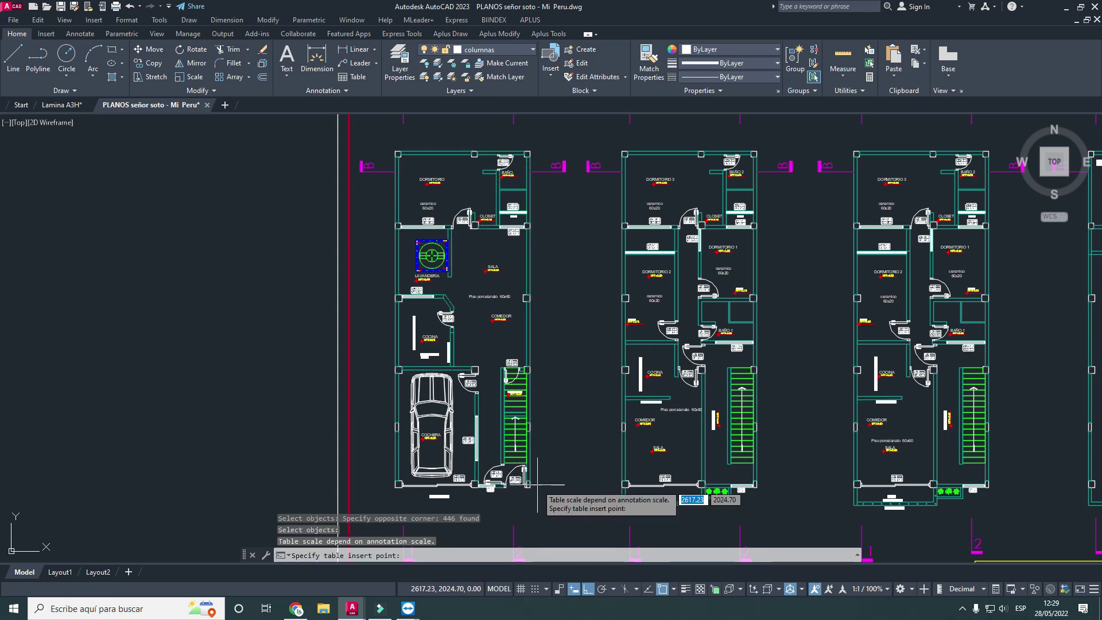
pyautogui.scroll(-4, 505, 477)
pyautogui.scroll(-2, 522, 436)
pyautogui.moveTo(354, 411); pyautogui.dragTo(474, 283, button='middle')
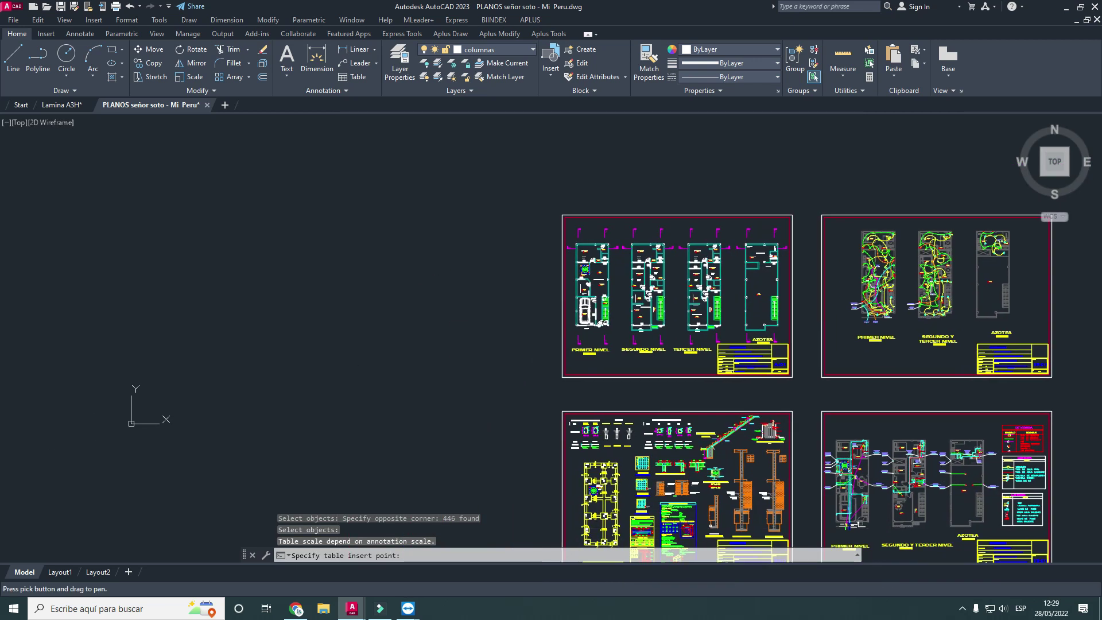
pyautogui.click(196, 258)
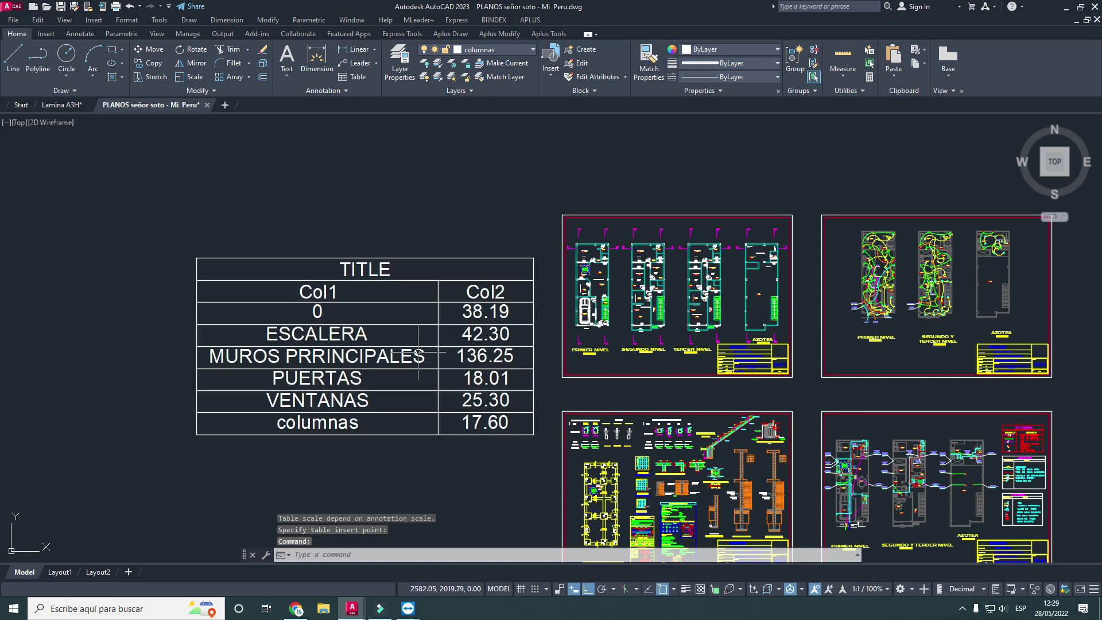
pyautogui.scroll(2, 382, 324)
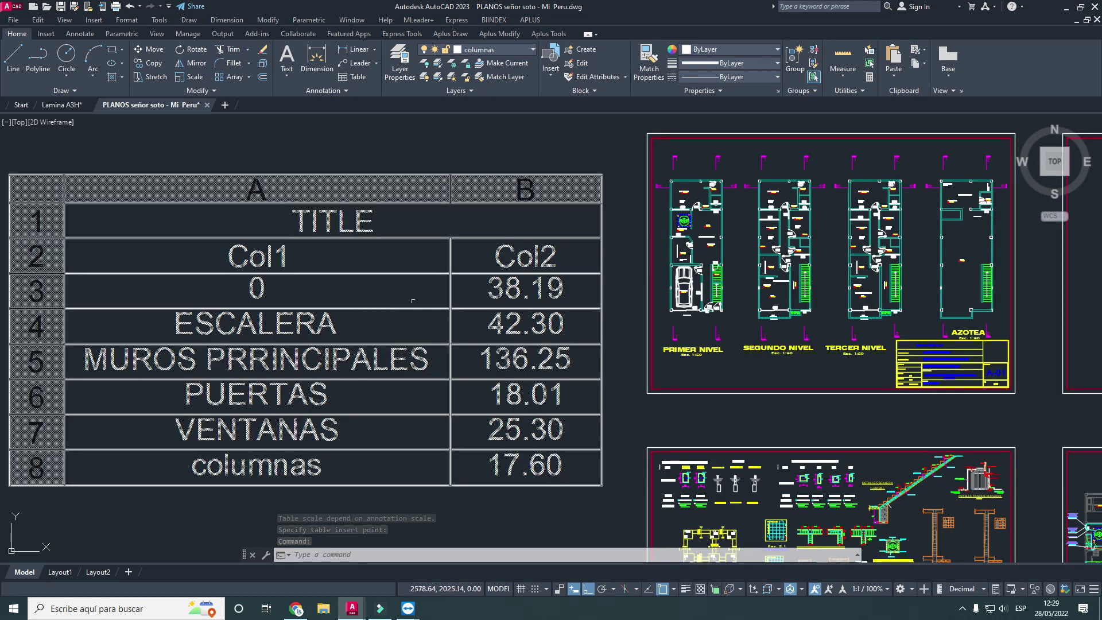
pyautogui.click(261, 290)
pyautogui.click(531, 290)
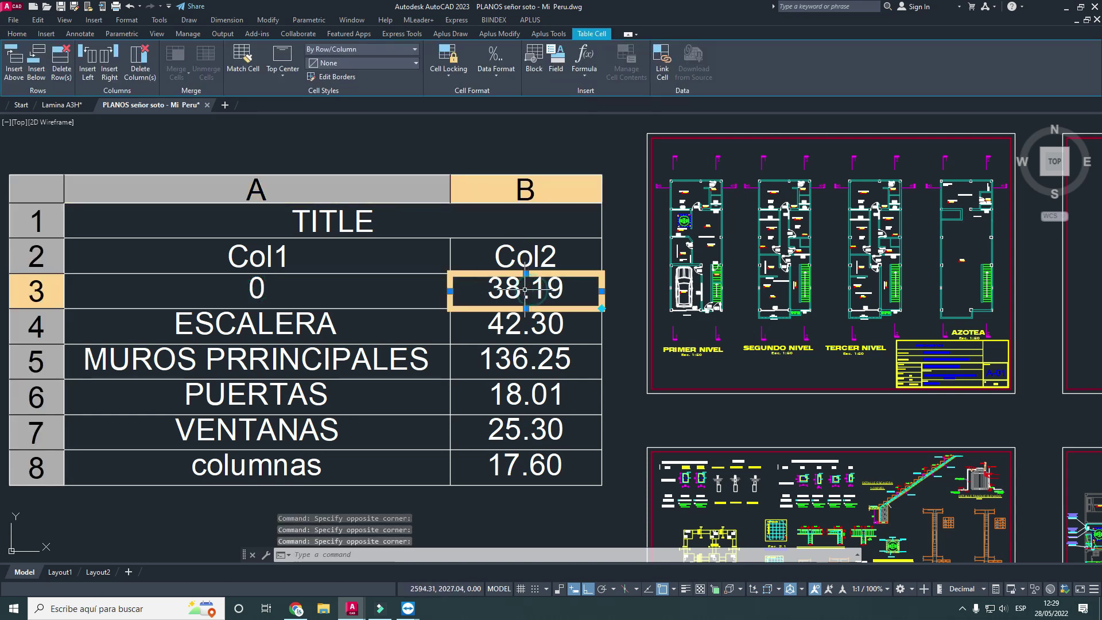
pyautogui.press('Escape')
pyautogui.click(296, 319)
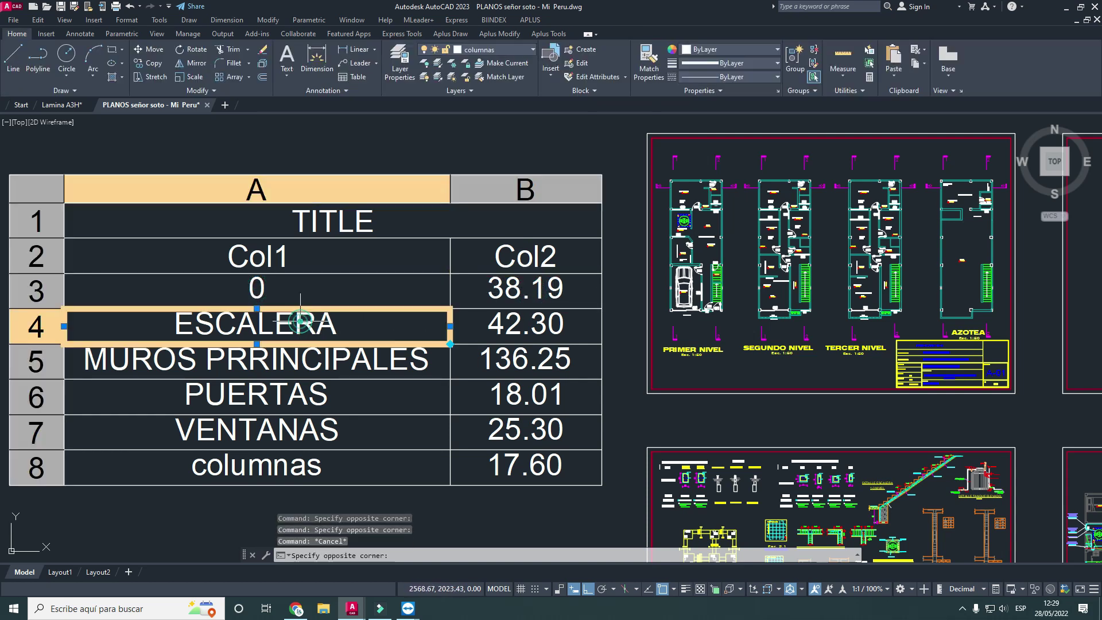
pyautogui.click(521, 329)
pyautogui.click(302, 364)
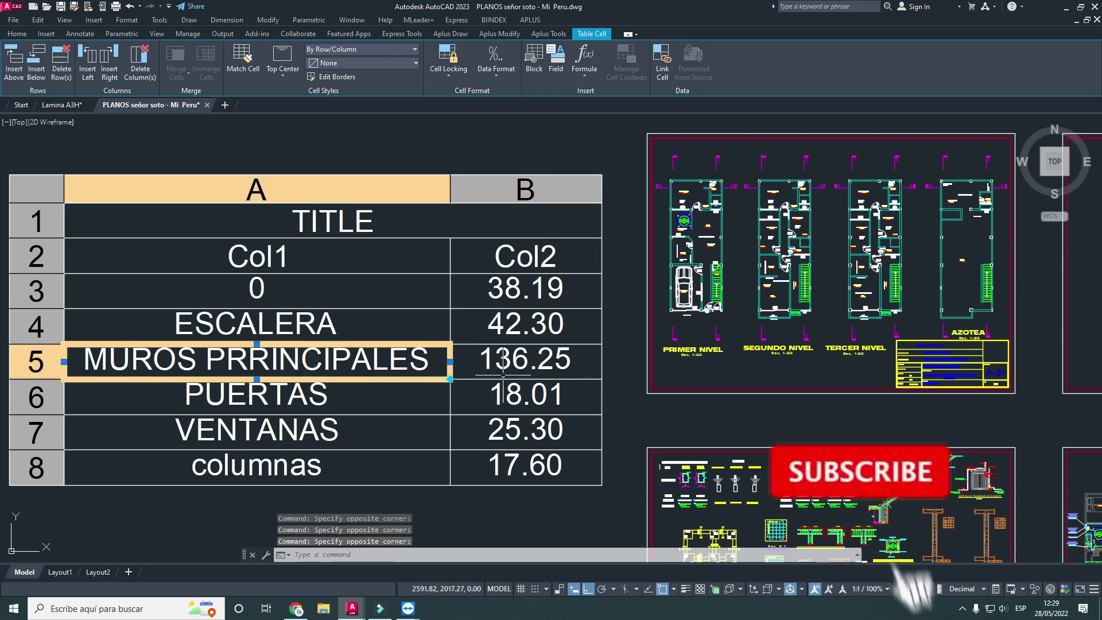
pyautogui.click(468, 361)
pyautogui.click(293, 401)
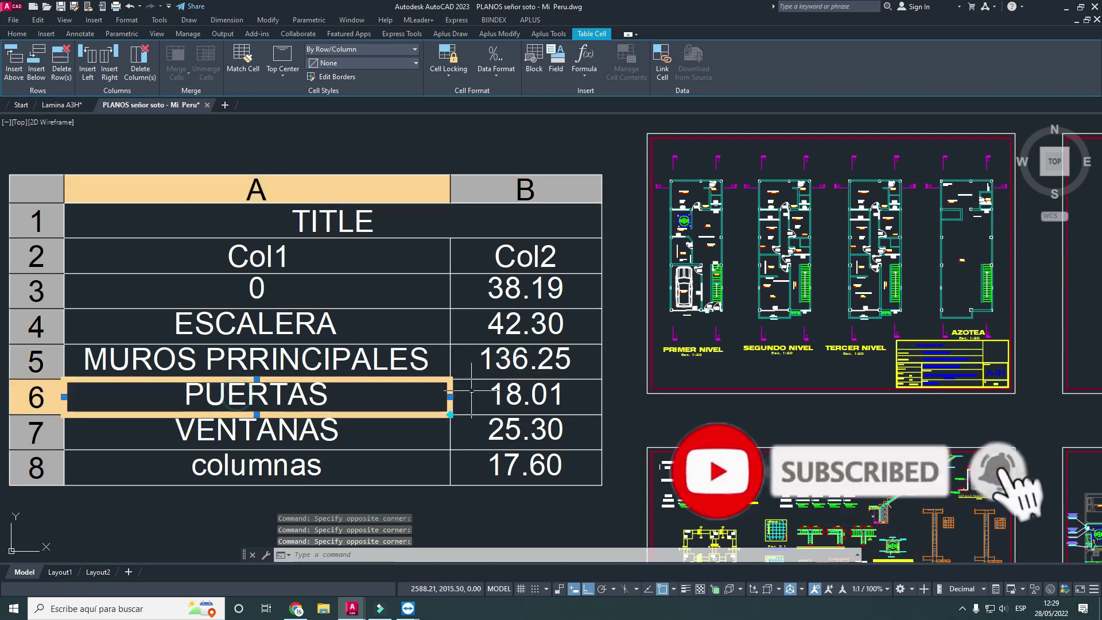
pyautogui.click(508, 390)
pyautogui.click(284, 428)
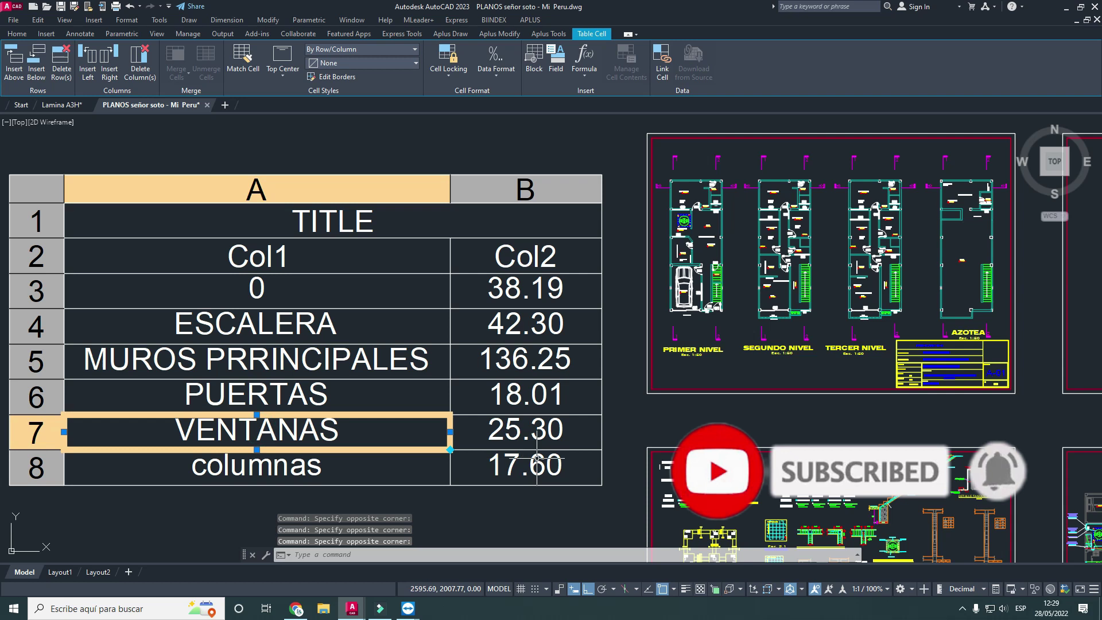
pyautogui.click(470, 459)
pyautogui.scroll(-2, 689, 431)
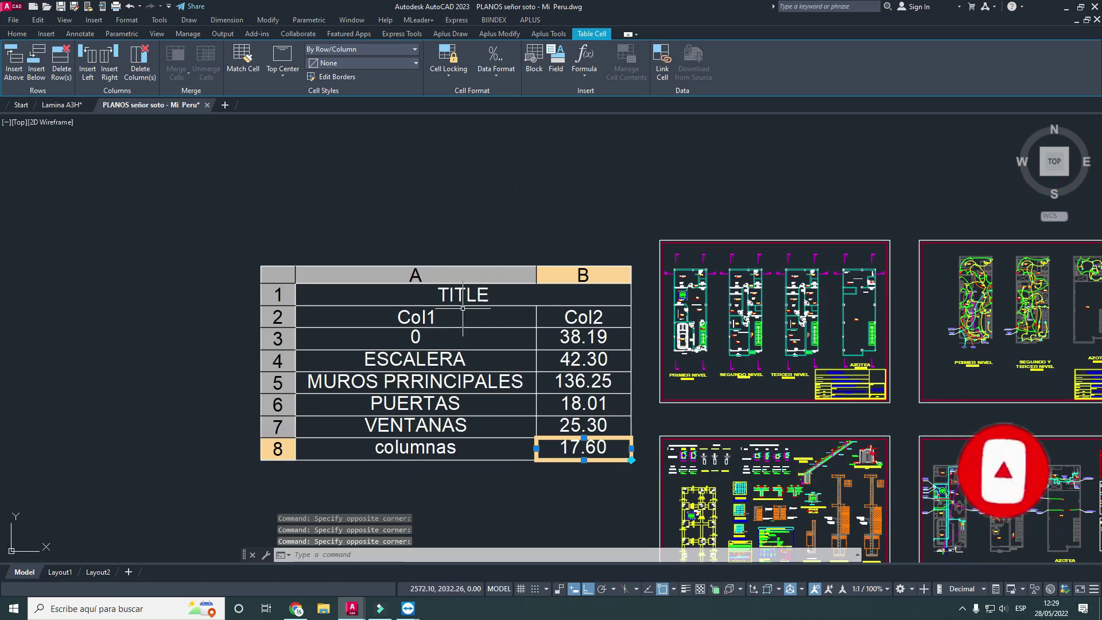
pyautogui.scroll(2, 476, 304)
pyautogui.click(466, 288)
pyautogui.scroll(-1, 466, 289)
pyautogui.scroll(1, 468, 284)
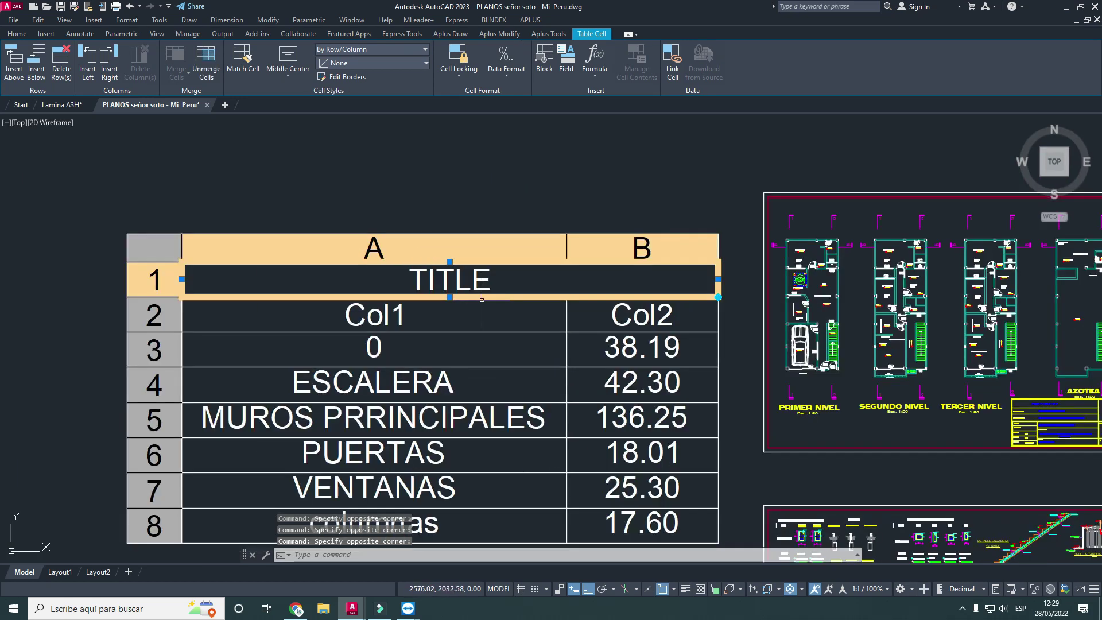
# Step: Replace the table's TITLE heading text with 'LONGITUD TOTAL'
pyautogui.press('Delete')
pyautogui.doubleClick(468, 284)
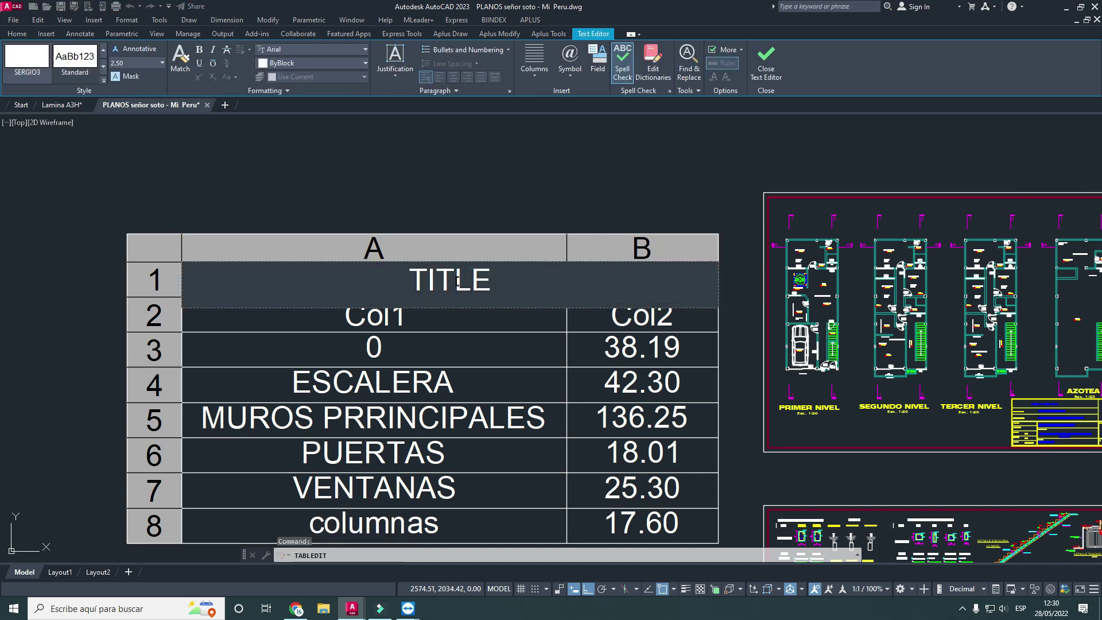
pyautogui.moveTo(501, 279); pyautogui.dragTo(409, 277)
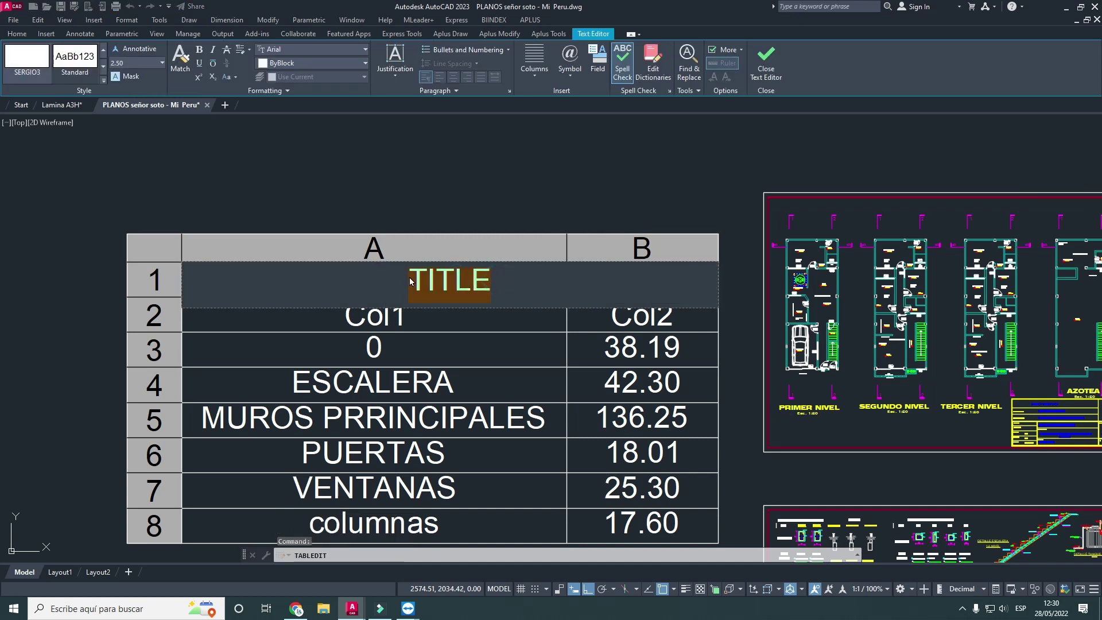
pyautogui.write('longitudes total')
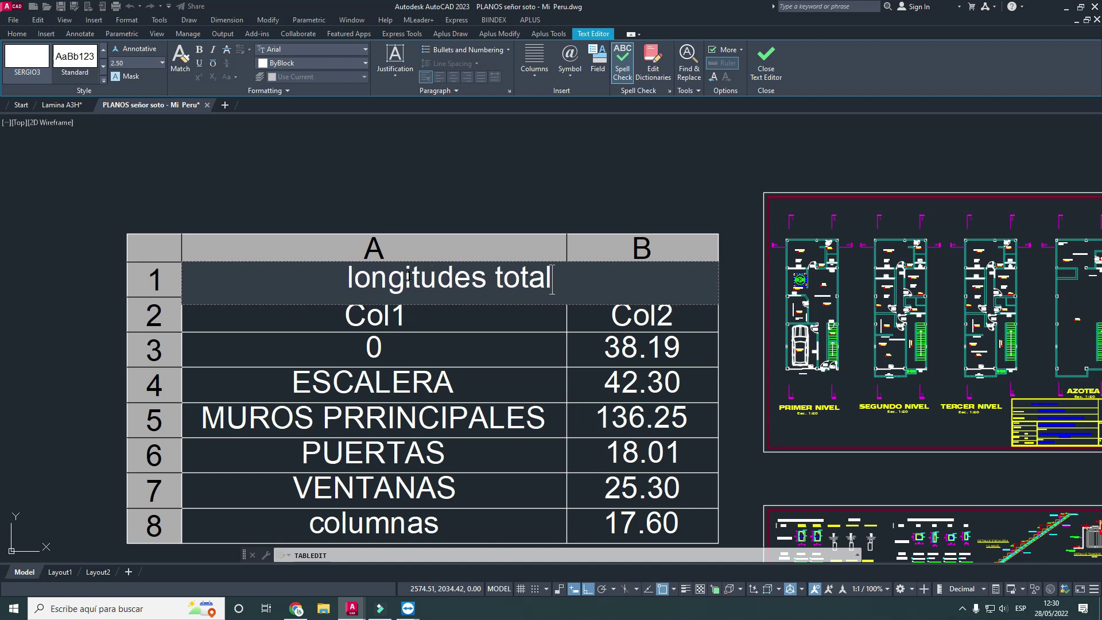
pyautogui.moveTo(553, 273); pyautogui.dragTo(329, 264)
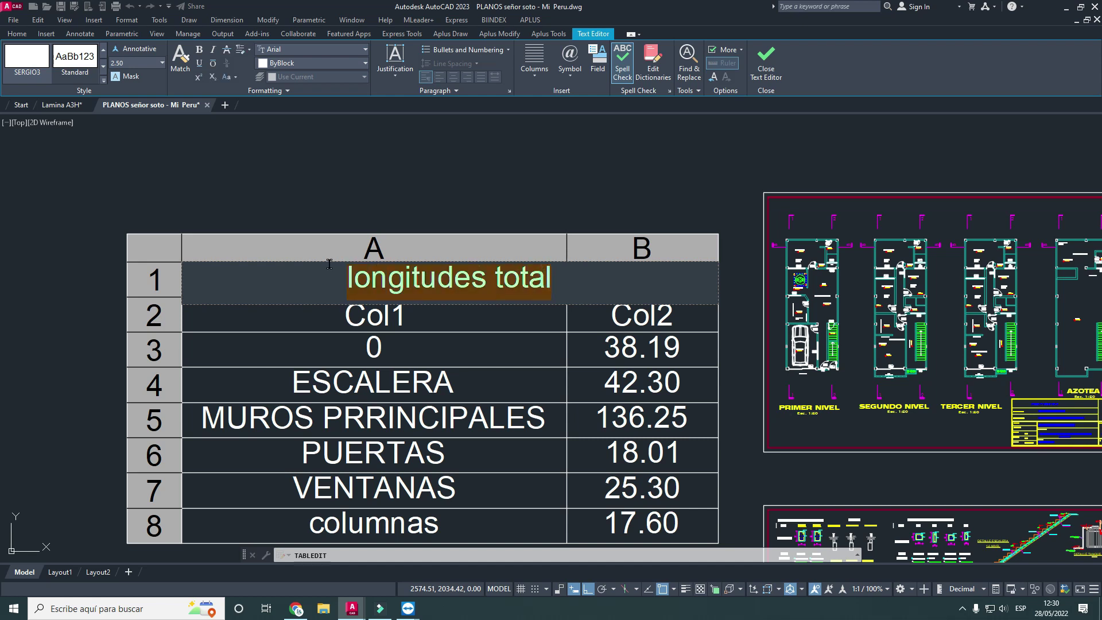
pyautogui.write('LONGITUD TOTAL')
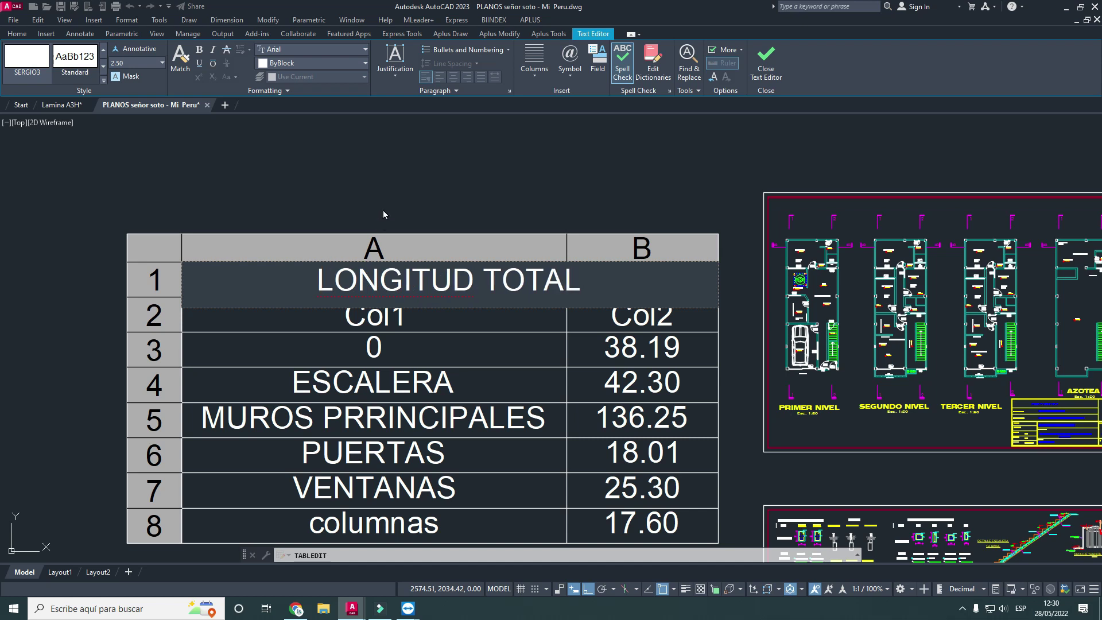
pyautogui.click(383, 215)
pyautogui.scroll(-2, 390, 218)
pyautogui.scroll(-2, 402, 241)
pyautogui.scroll(2, 419, 270)
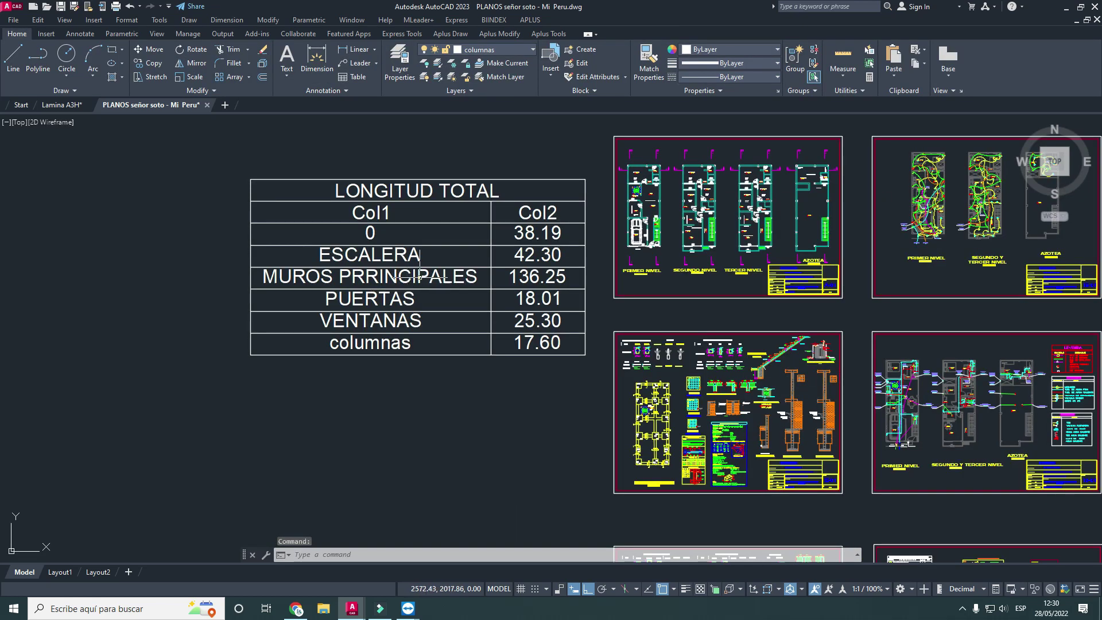
# Step: Export the LONGITUD TOTAL table as Table2.csv to the desktop, then minimize AutoCAD
pyautogui.click(211, 154)
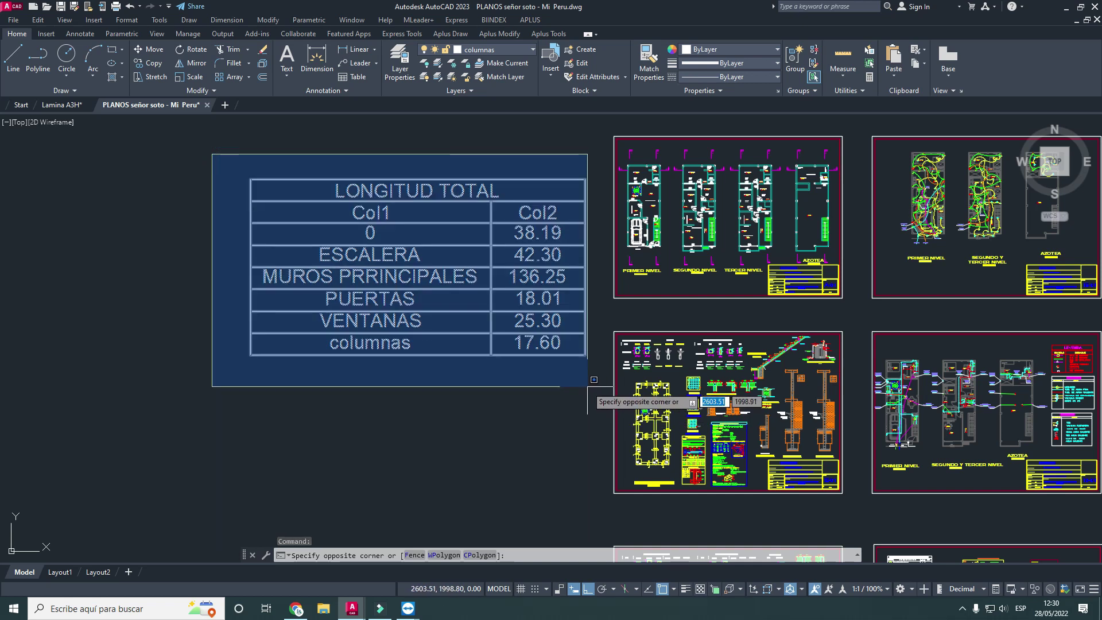
pyautogui.click(587, 386)
pyautogui.rightClick(115, 200)
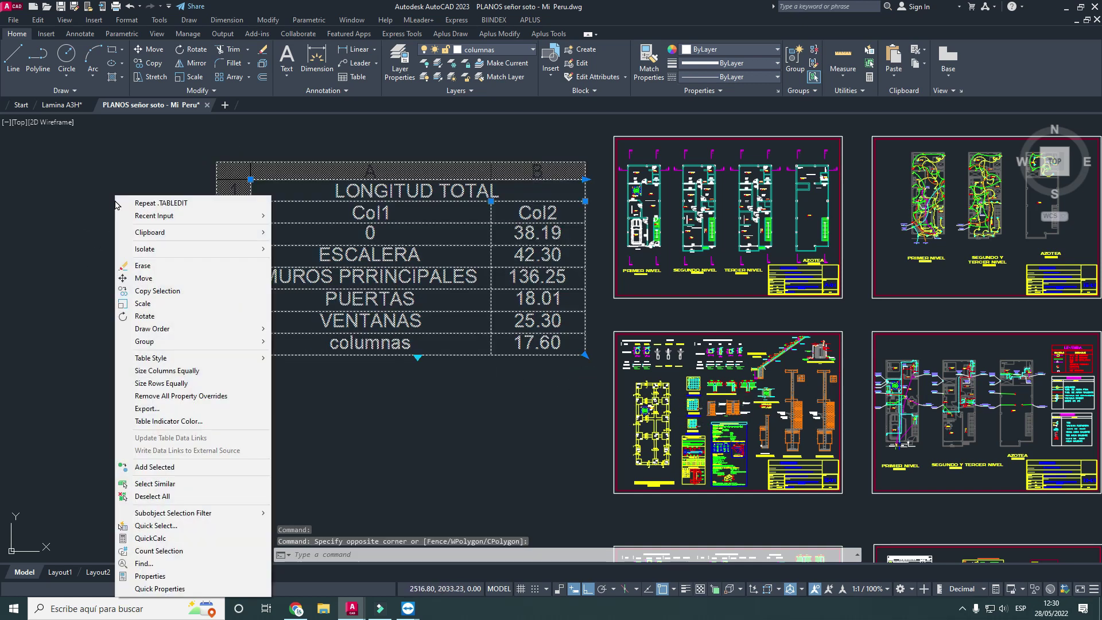
pyautogui.click(168, 410)
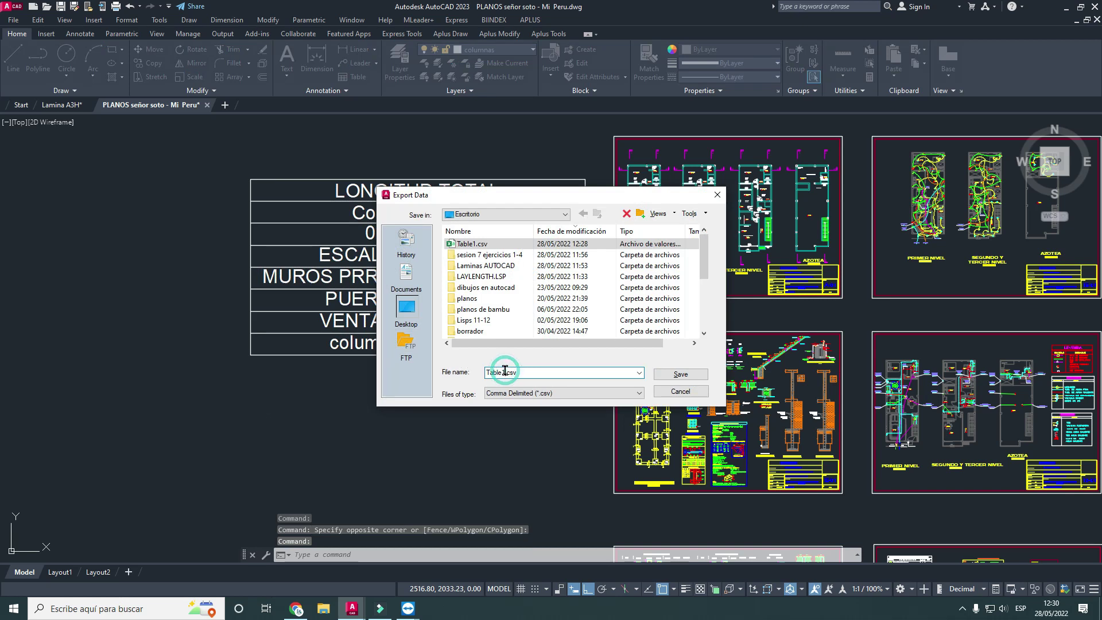
pyautogui.press('BackSpace')
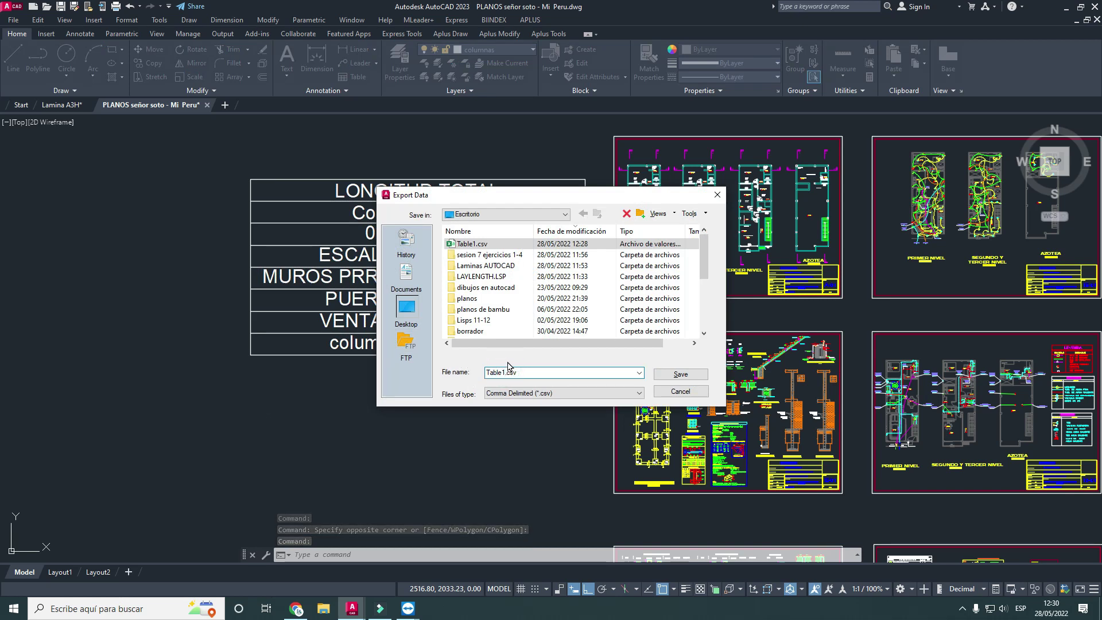
pyautogui.write('2')
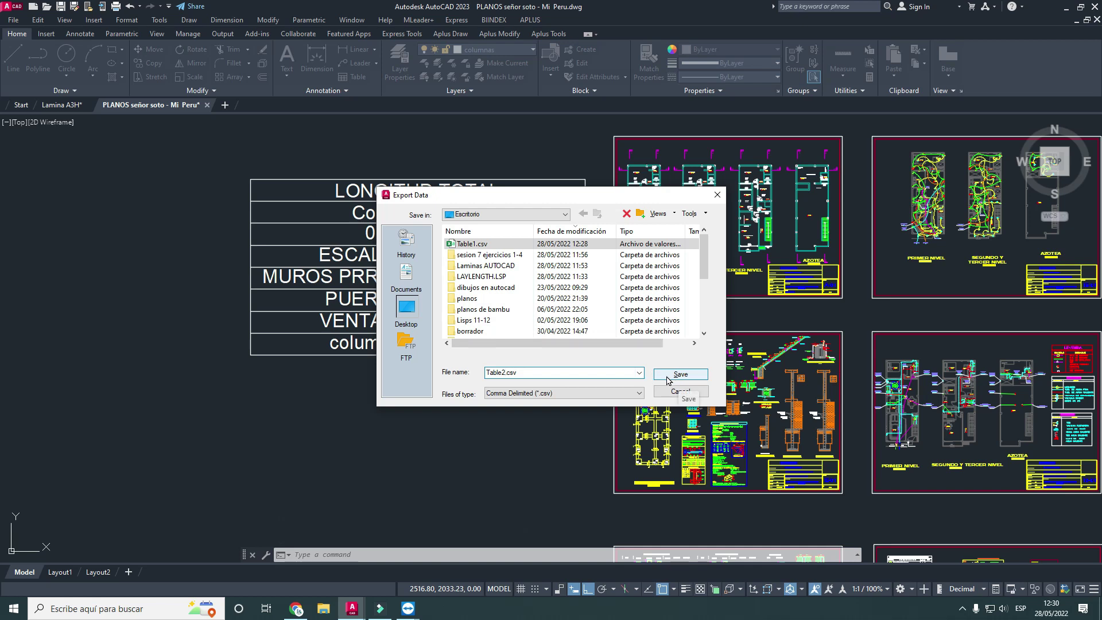
pyautogui.click(671, 378)
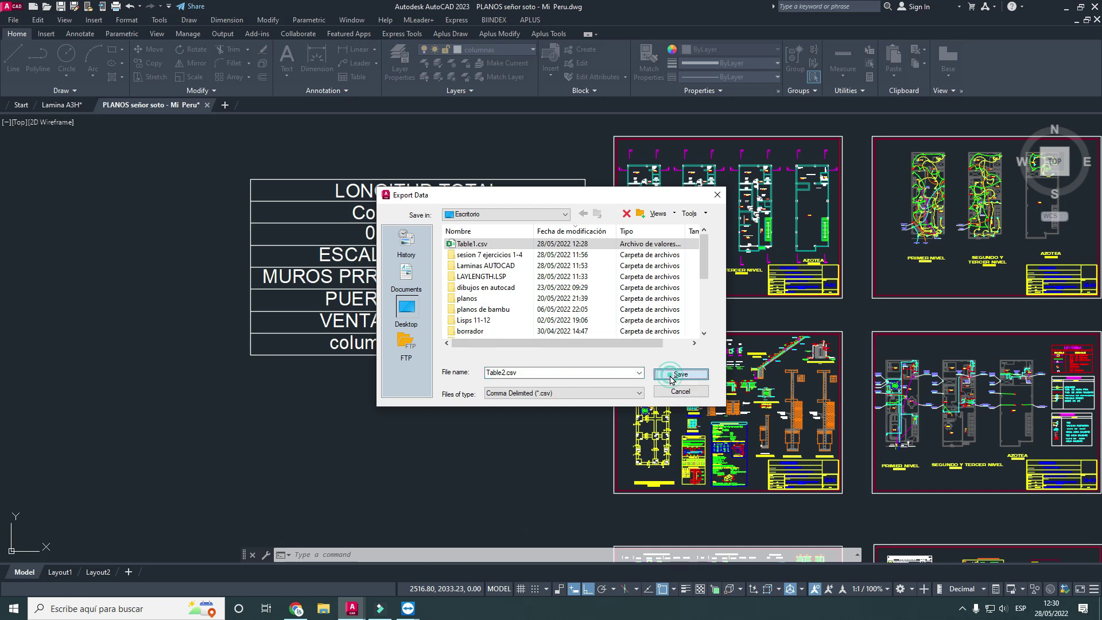
pyautogui.moveTo(495, 395); pyautogui.dragTo(419, 406, button='middle')
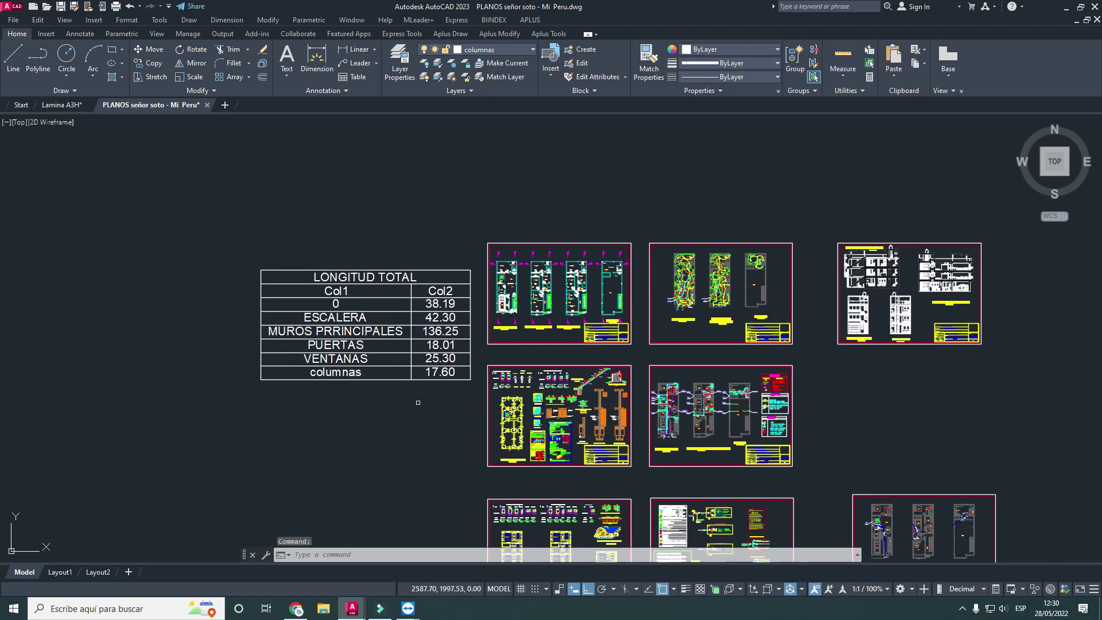
pyautogui.click(1067, 8)
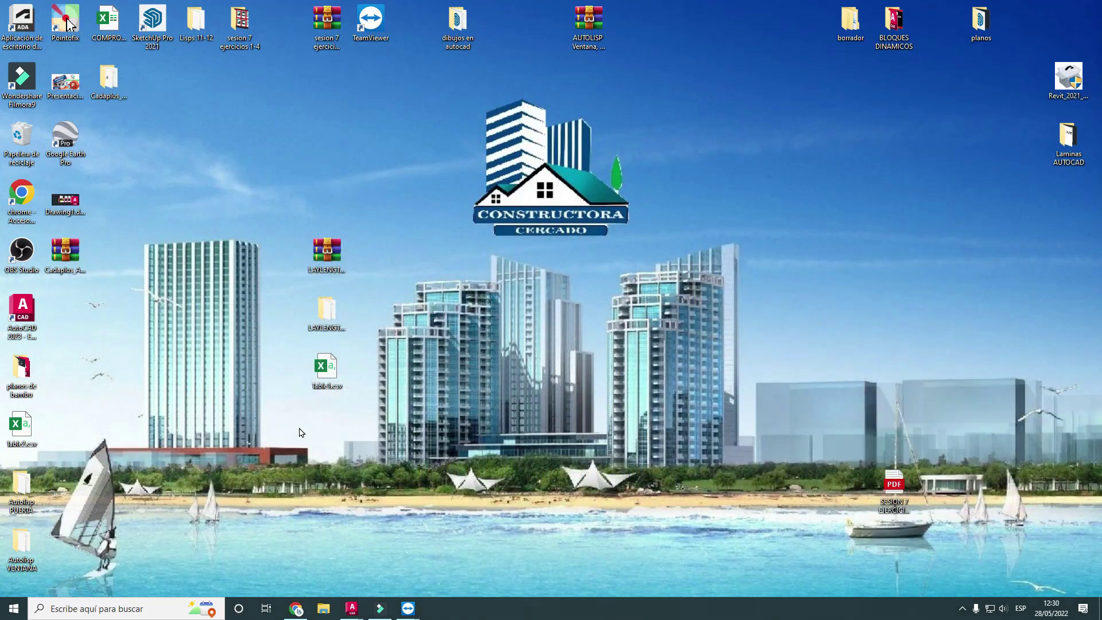
# Step: Open Table2.csv, widen column A to show full layer names, then close Excel
pyautogui.moveTo(32, 434); pyautogui.dragTo(320, 437)
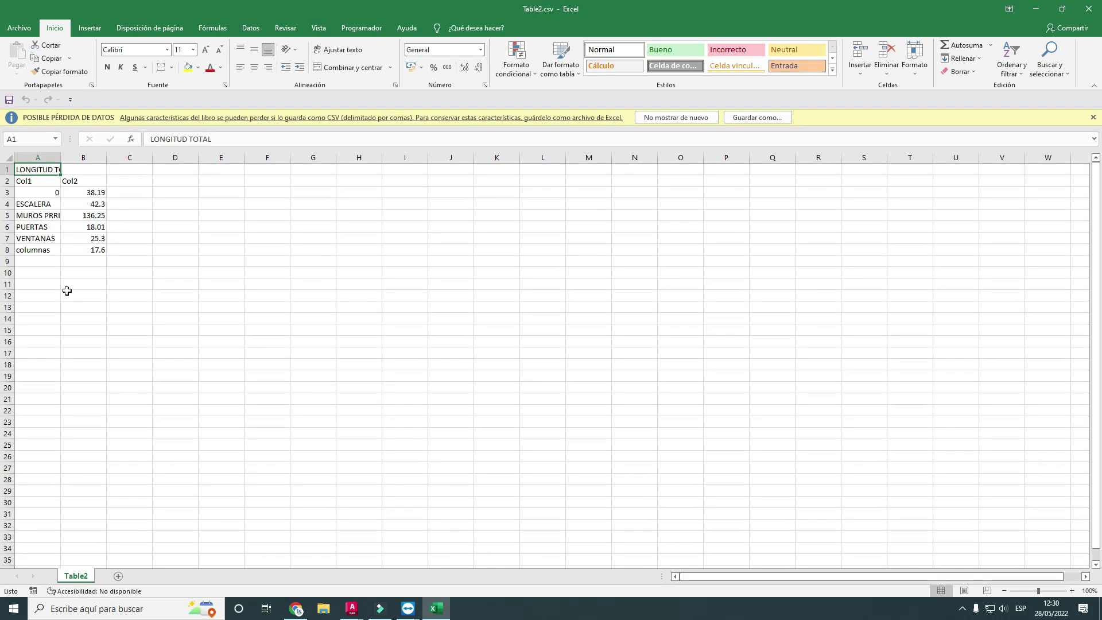
pyautogui.click(67, 291)
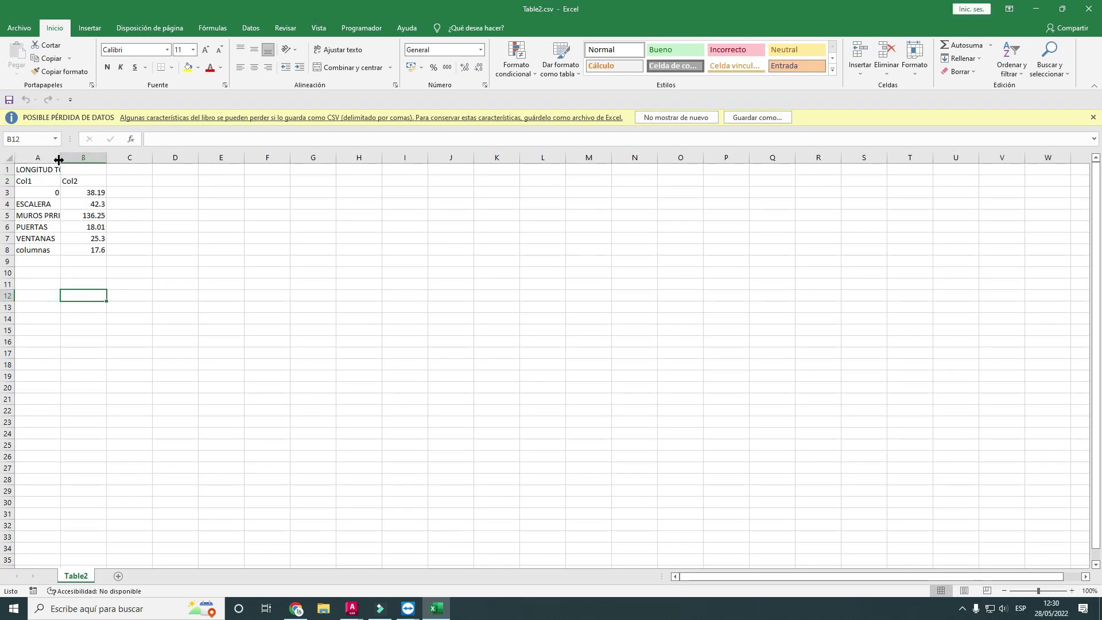
pyautogui.moveTo(58, 160); pyautogui.dragTo(108, 160)
pyautogui.click(64, 213)
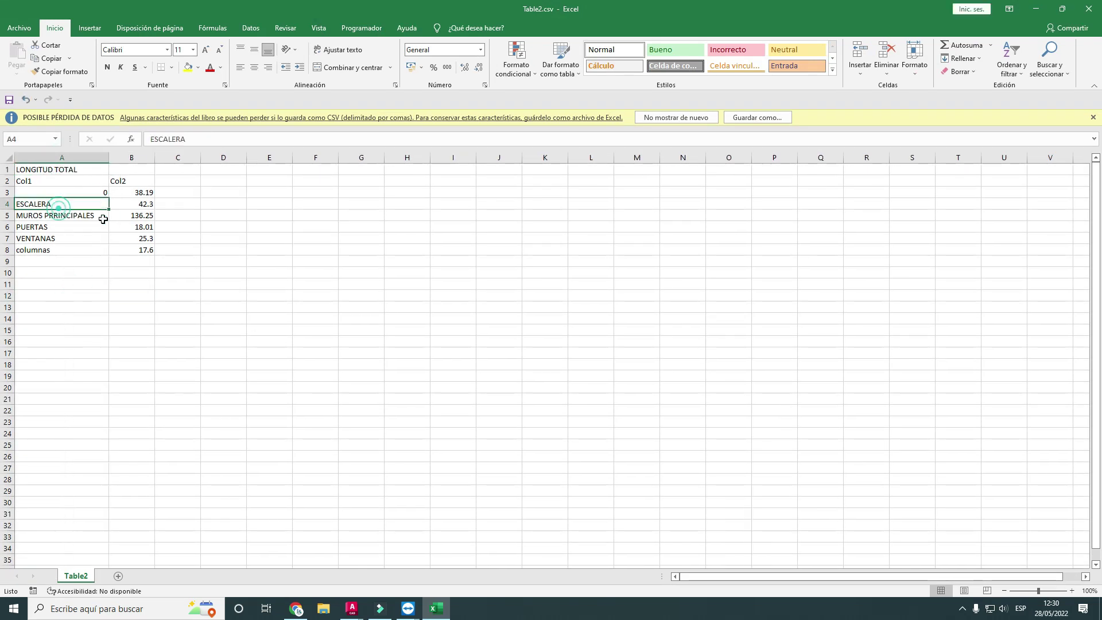
pyautogui.click(54, 259)
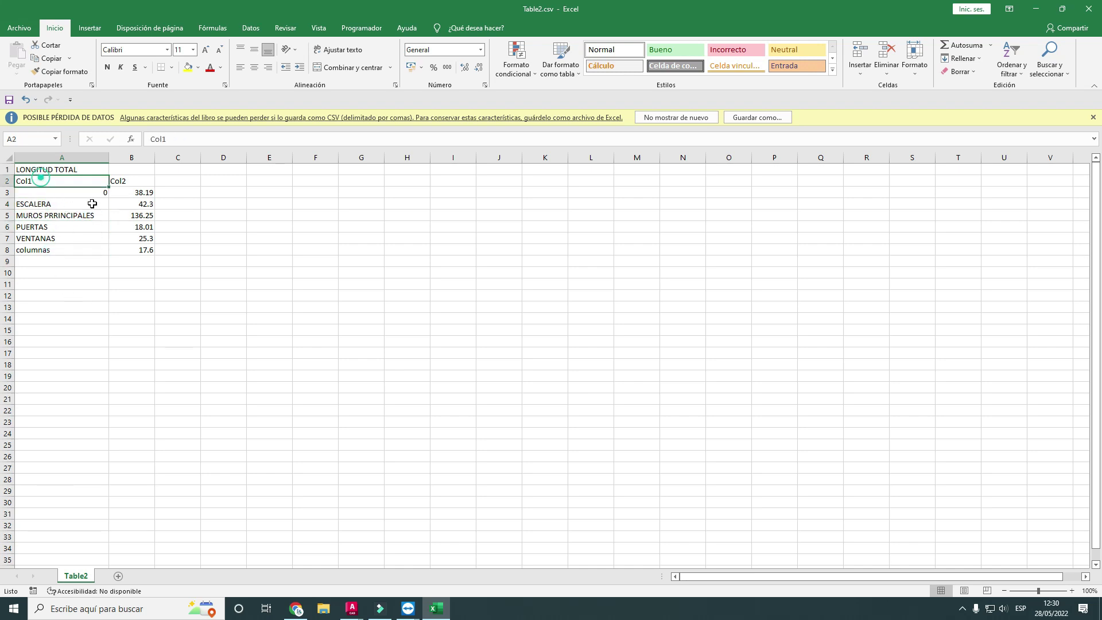
pyautogui.moveTo(58, 183); pyautogui.dragTo(122, 240)
pyautogui.click(38, 172)
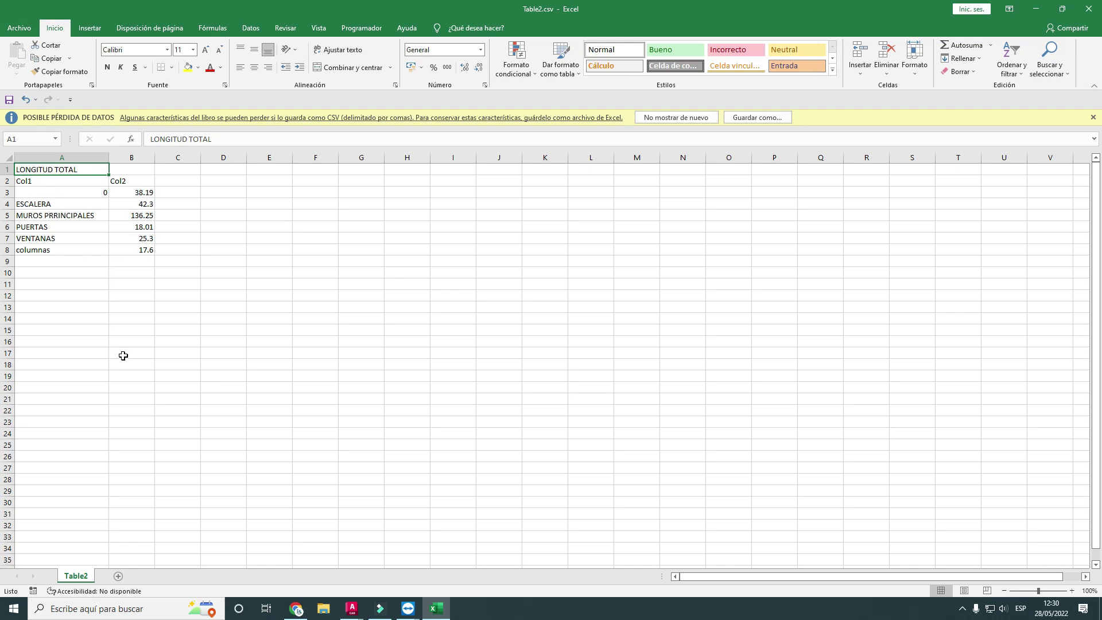
pyautogui.hotkey('alt', 'F4')
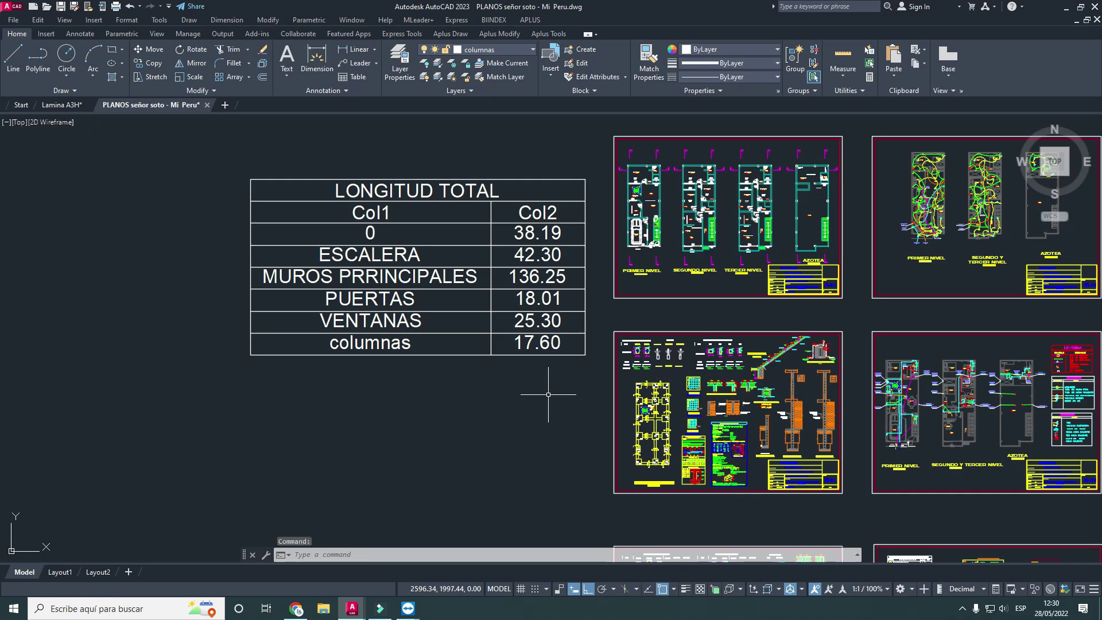